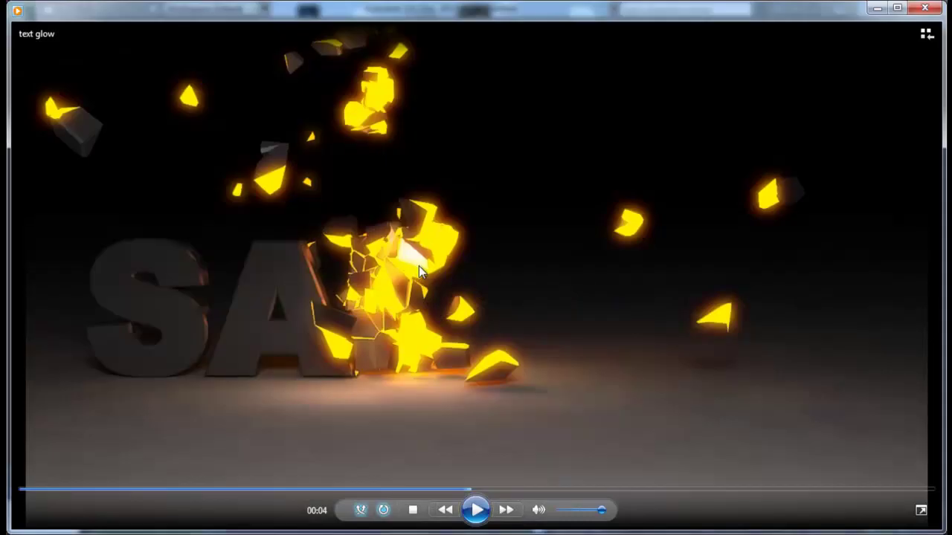
Play the text glow preview video of the shattering text.
{"action": "left_click", "coordinate": [476, 500]}
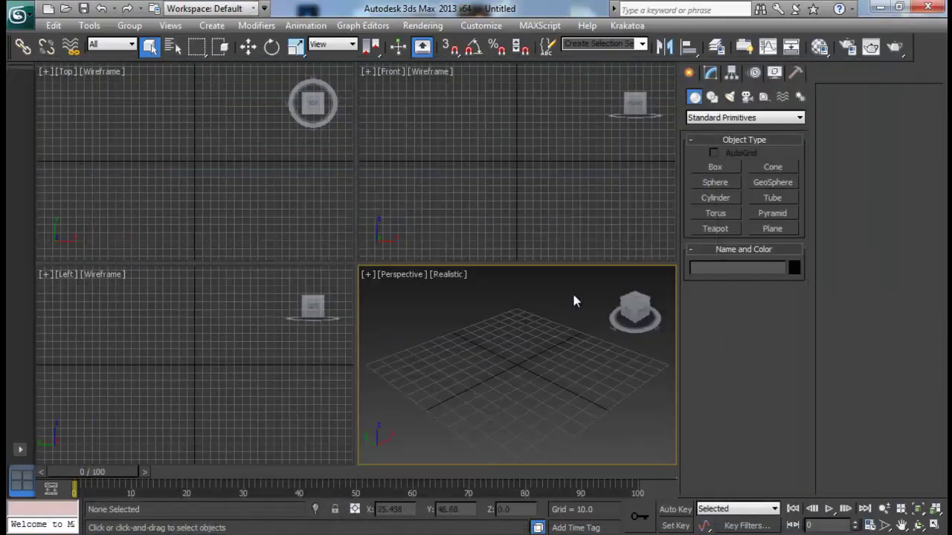
Create a text spline at the centre of the perspective view reading SANVFX in the Arial Black font.
{"action": "left_click", "coordinate": [711, 97]}
{"action": "left_click", "coordinate": [716, 240]}
{"action": "left_click", "coordinate": [516, 359]}
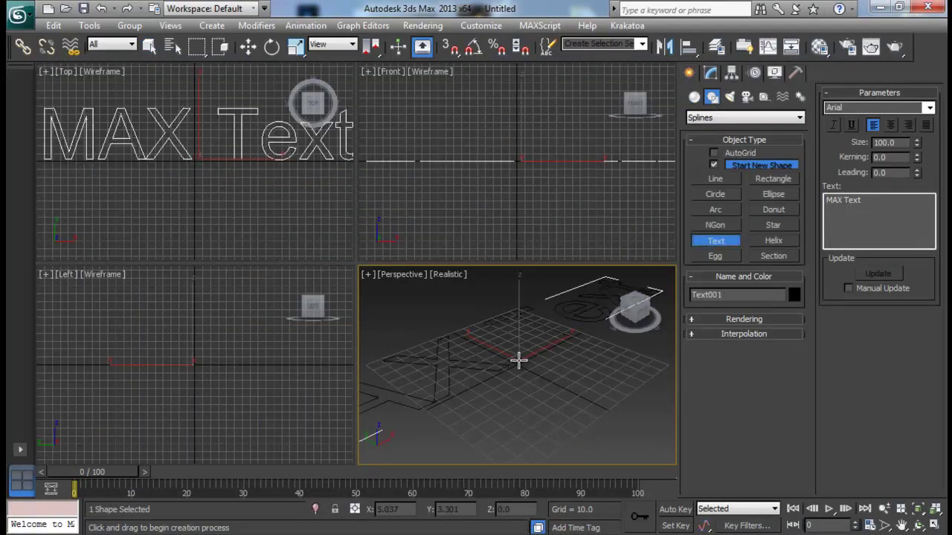
{"action": "type", "text": "SANVFX"}
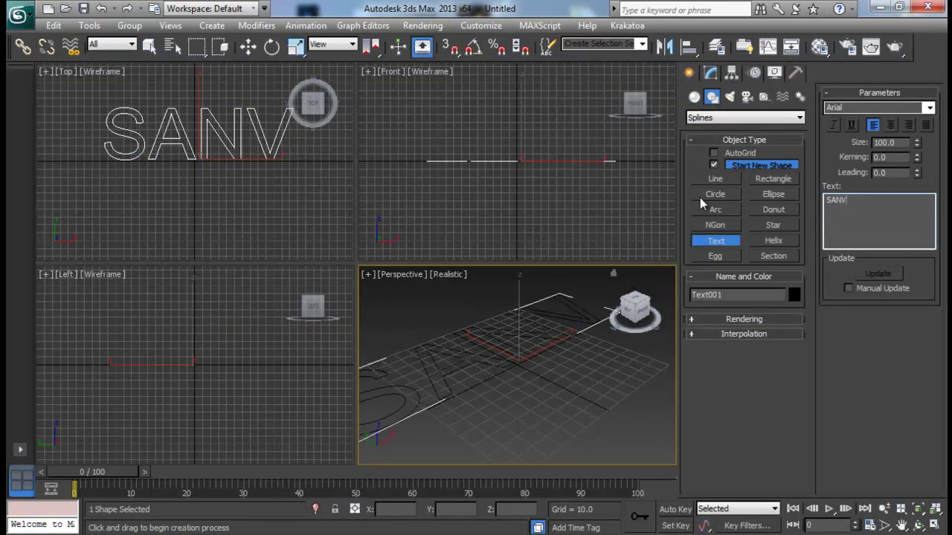
{"action": "left_click", "coordinate": [927, 110]}
{"action": "left_click", "coordinate": [930, 115]}
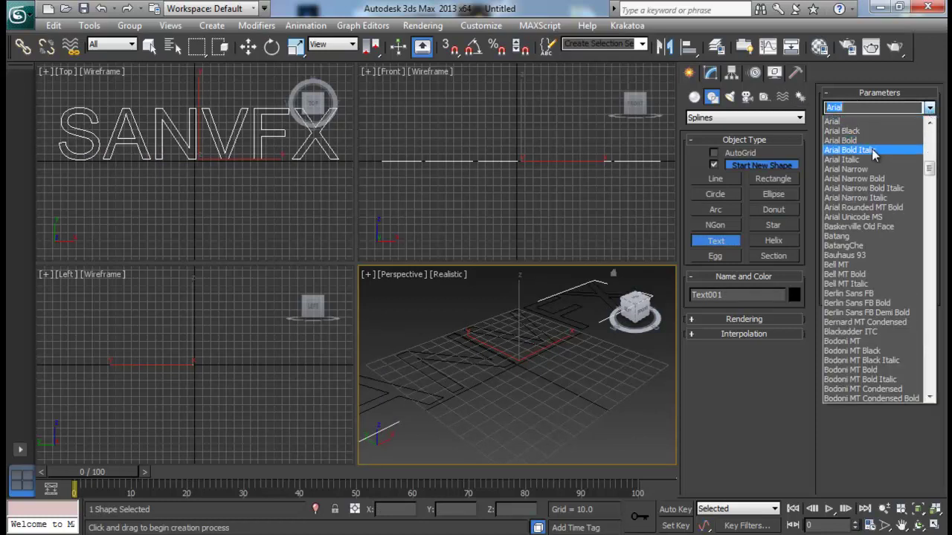
{"action": "left_click", "coordinate": [859, 139]}
{"action": "right_click", "coordinate": [531, 330]}
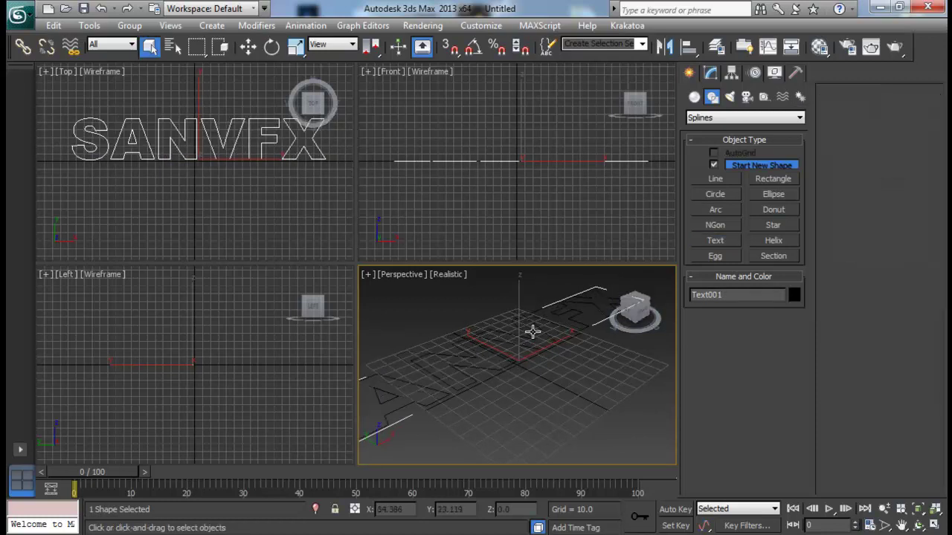
Rotate the SANVFX text 90 degrees about the X axis with angle snap on so that it stands upright.
{"action": "key", "text": "alt+w"}
{"action": "middle_click_drag", "start_coordinate": [536, 343], "coordinate": [453, 269]}
{"action": "key", "text": "e"}
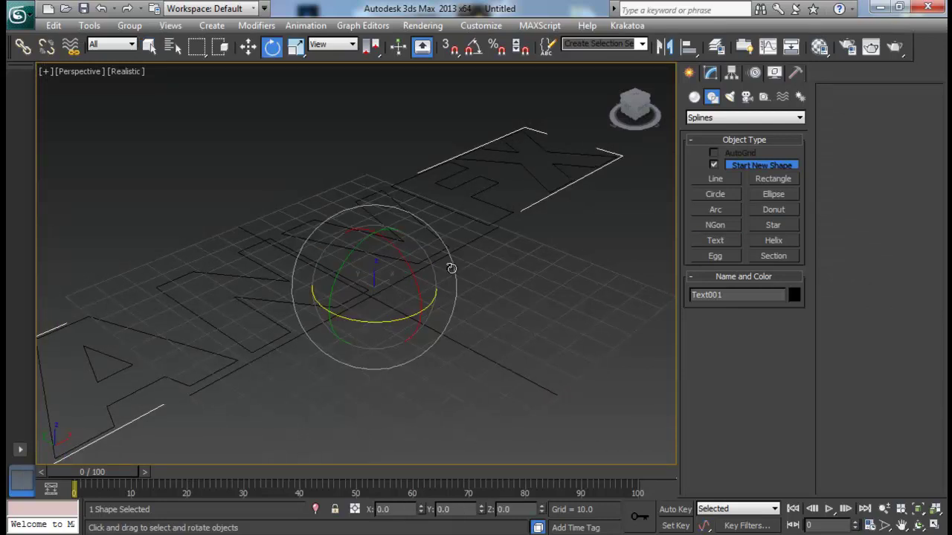
{"action": "left_click", "coordinate": [470, 50]}
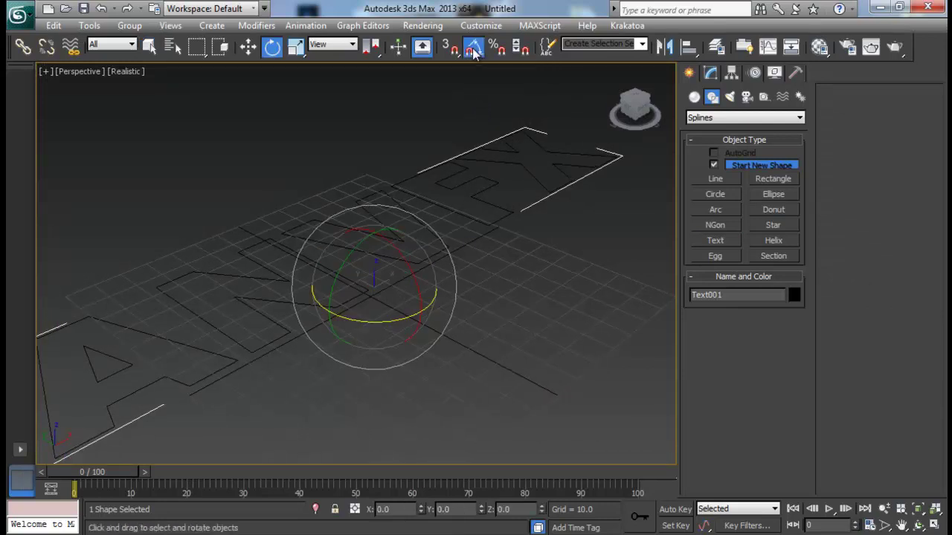
{"action": "left_click_drag", "start_coordinate": [400, 244], "coordinate": [429, 304]}
{"action": "middle_click_drag", "start_coordinate": [517, 288], "coordinate": [463, 287]}
{"action": "middle_click_drag", "start_coordinate": [279, 293], "coordinate": [431, 288]}
Apply an Extrude modifier to the upright text with an amount of 8.
{"action": "left_click", "coordinate": [710, 72]}
{"action": "left_click", "coordinate": [736, 115]}
{"action": "key", "text": "e"}
{"action": "key", "text": "Return"}
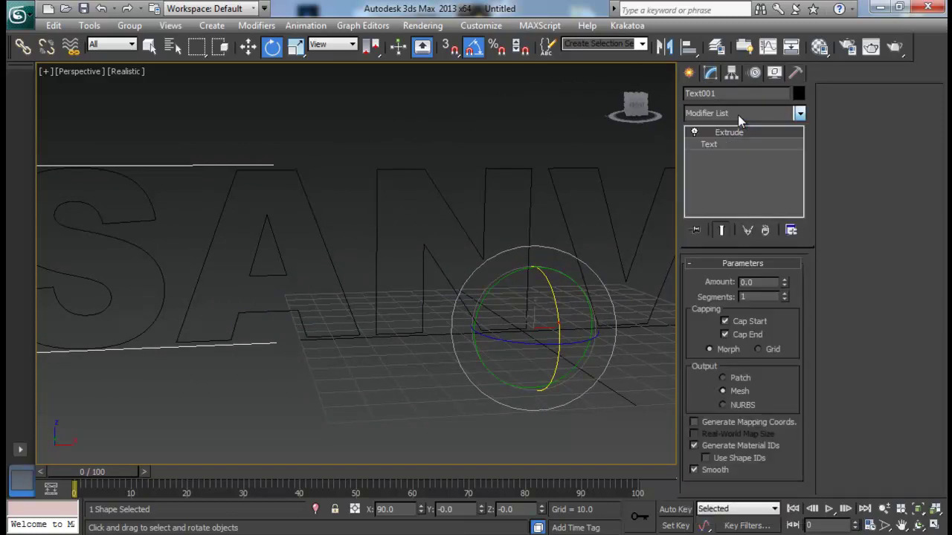
{"action": "left_click", "coordinate": [769, 283]}
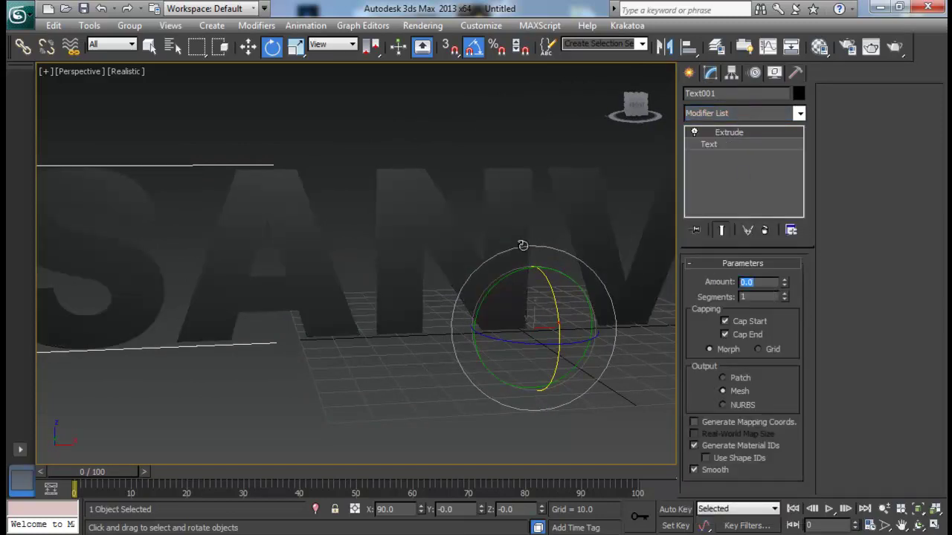
{"action": "type", "text": "8"}
{"action": "key", "text": "Return"}
{"action": "middle_click_drag", "start_coordinate": [523, 246], "coordinate": [385, 299], "text": "alt"}
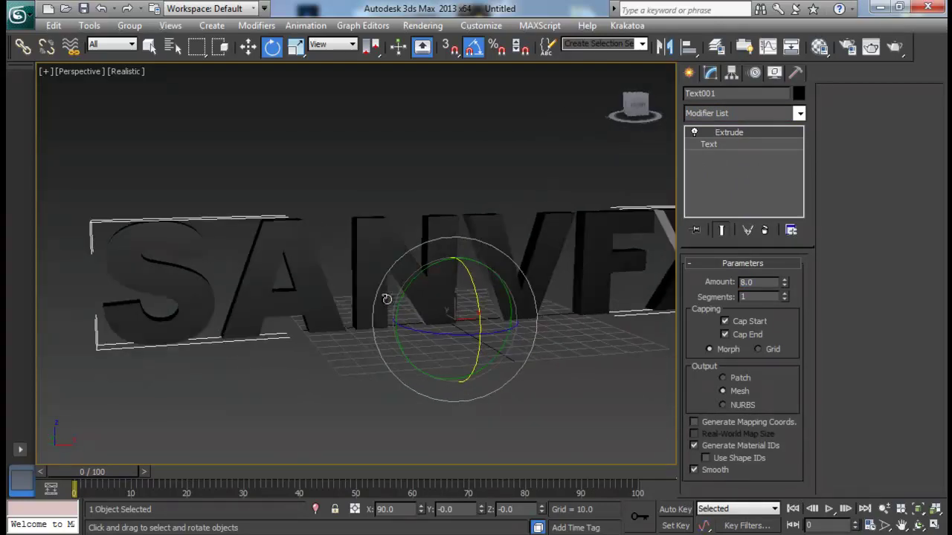
Assign the 01 - Default material to the extruded text and turn on edged faces in the perspective view.
{"action": "key", "text": "m"}
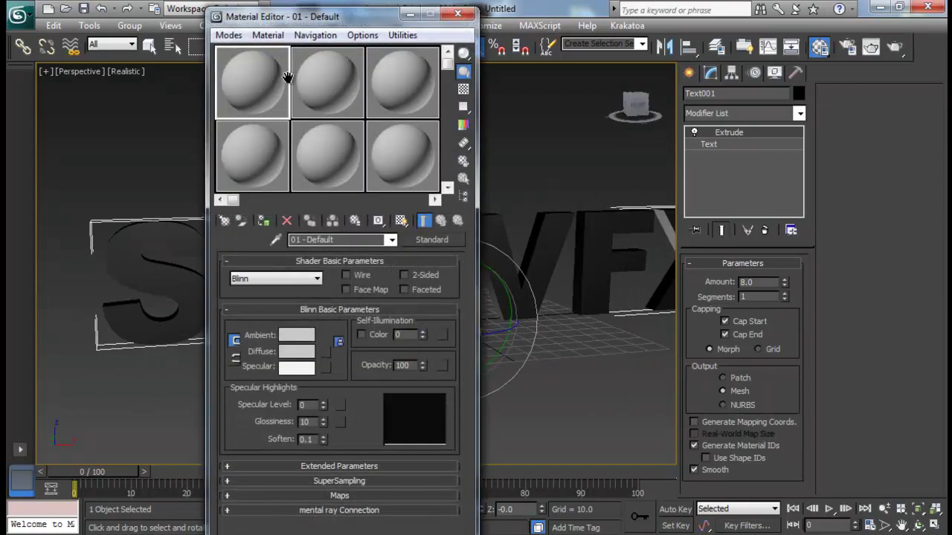
{"action": "left_click", "coordinate": [457, 13]}
{"action": "middle_click_drag", "start_coordinate": [466, 88], "coordinate": [387, 188], "text": "alt"}
{"action": "key", "text": "F4"}
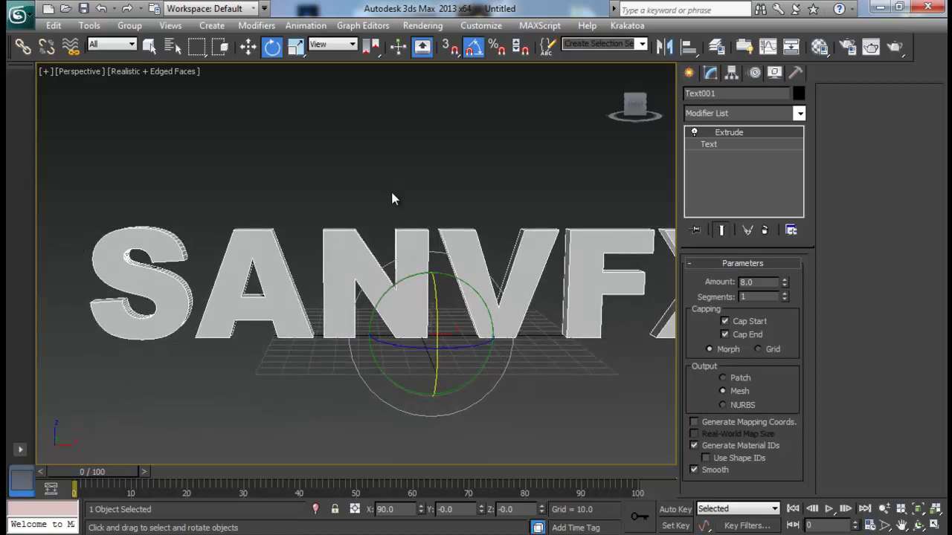
{"action": "mouse_move", "coordinate": [453, 232]}
{"action": "middle_mouse_down", "text": "alt"}
{"action": "mouse_move", "coordinate": [421, 225]}
{"action": "mouse_move", "coordinate": [456, 245]}
{"action": "mouse_move", "coordinate": [444, 240]}
{"action": "middle_mouse_up", "text": "alt"}
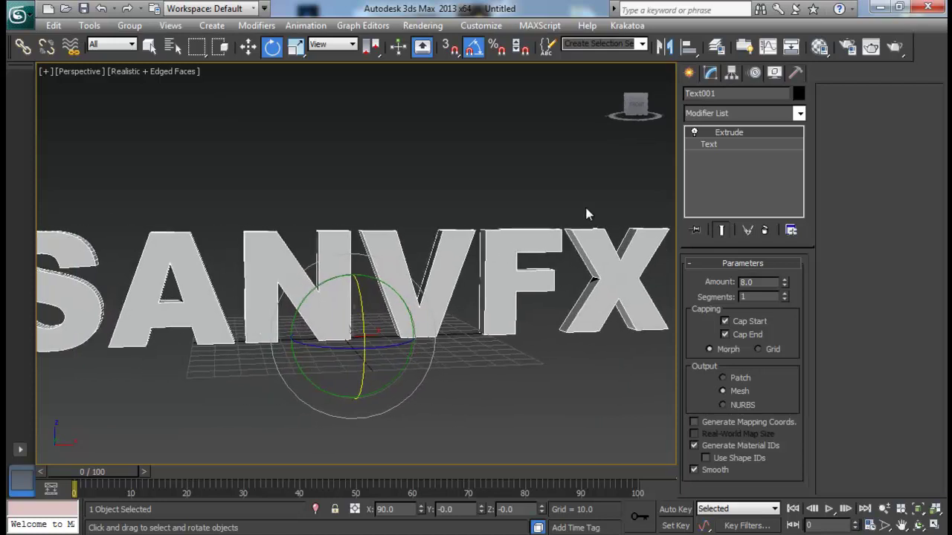
Convert the extruded text to an Editable Poly.
{"action": "right_click", "coordinate": [501, 257]}
{"action": "mouse_move", "coordinate": [614, 395]}
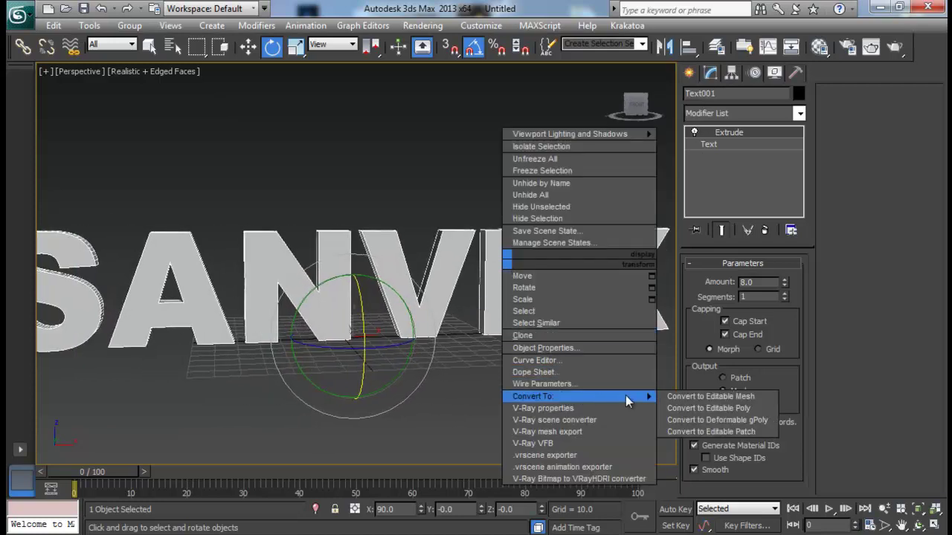
{"action": "left_click", "coordinate": [692, 407]}
Select all polygons of the text, set their material ID to 2 and leave polygon mode.
{"action": "left_click", "coordinate": [758, 280]}
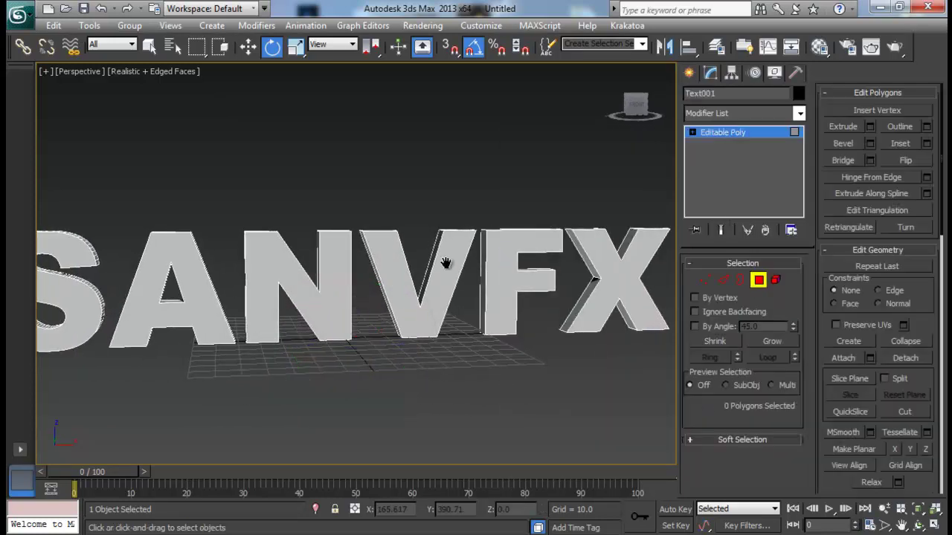
{"action": "scroll", "coordinate": [446, 266], "scroll_direction": "down", "scroll_amount": 3}
{"action": "left_click_drag", "start_coordinate": [166, 212], "coordinate": [587, 424]}
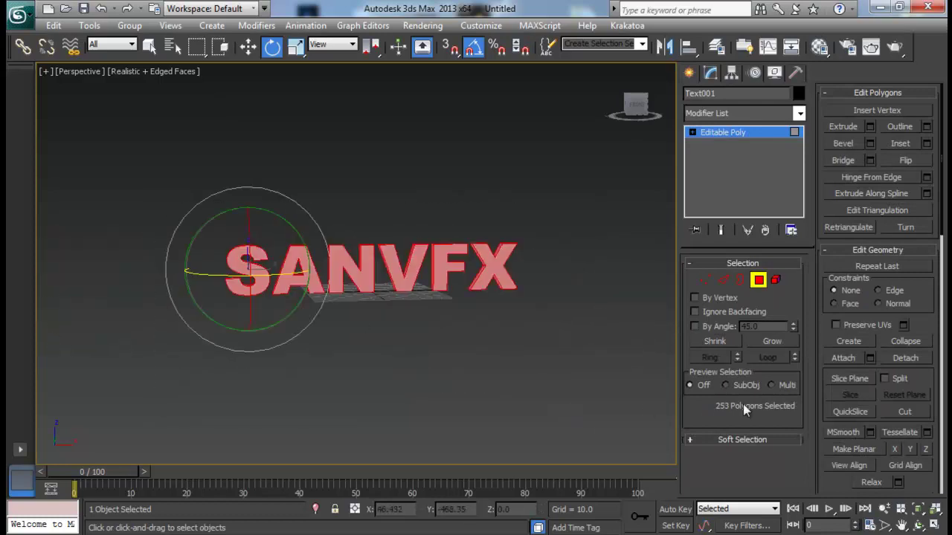
{"action": "left_click_drag", "start_coordinate": [913, 393], "coordinate": [912, 166]}
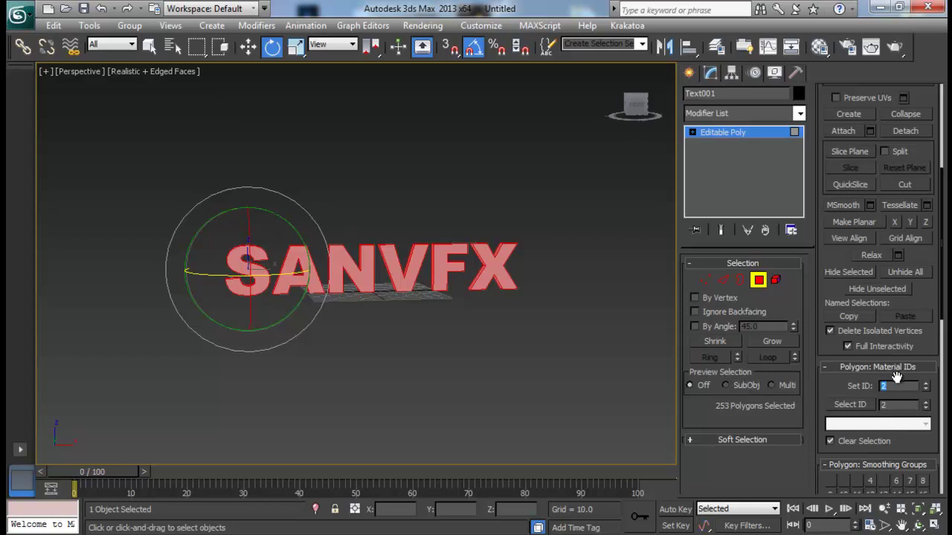
{"action": "middle_click_drag", "start_coordinate": [640, 314], "coordinate": [534, 330], "text": "alt"}
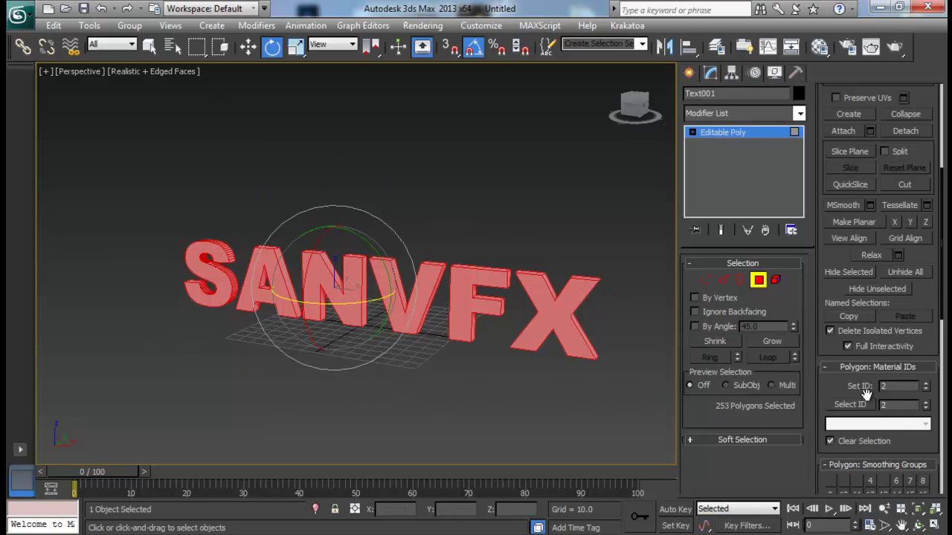
{"action": "left_click", "coordinate": [757, 279]}
{"action": "middle_click_drag", "start_coordinate": [476, 245], "coordinate": [528, 252], "text": "alt"}
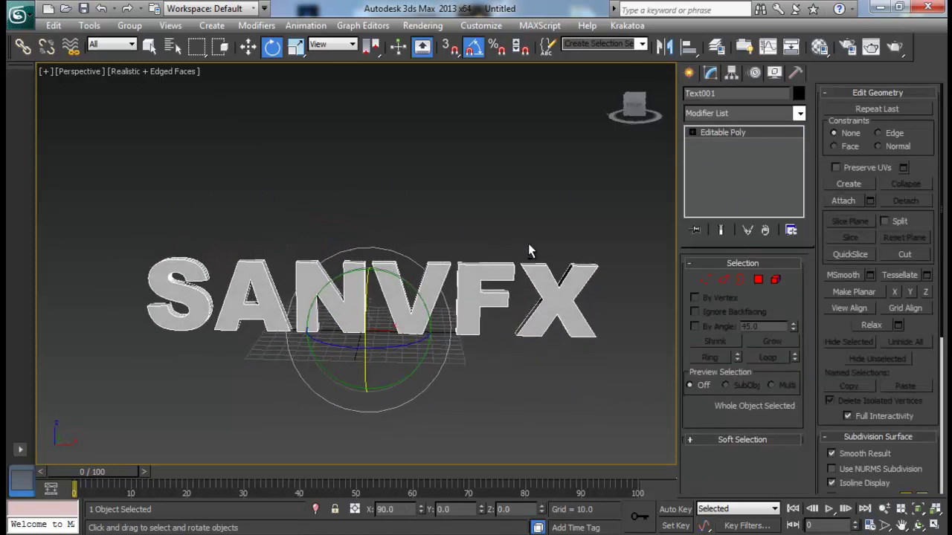
Open the RayFire floater and add the text to the Dynamic / Impact Objects.
{"action": "left_click", "coordinate": [688, 73]}
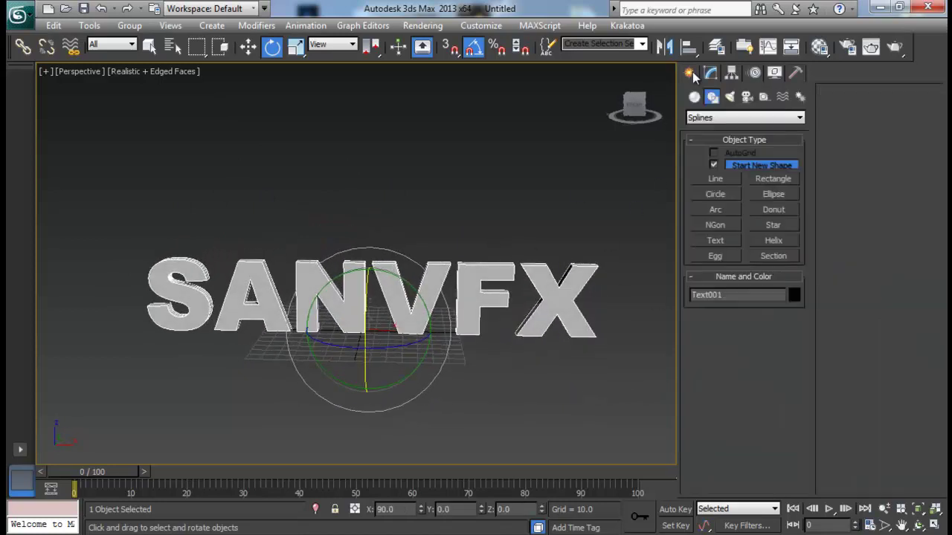
{"action": "left_click", "coordinate": [694, 97]}
{"action": "left_click", "coordinate": [717, 118]}
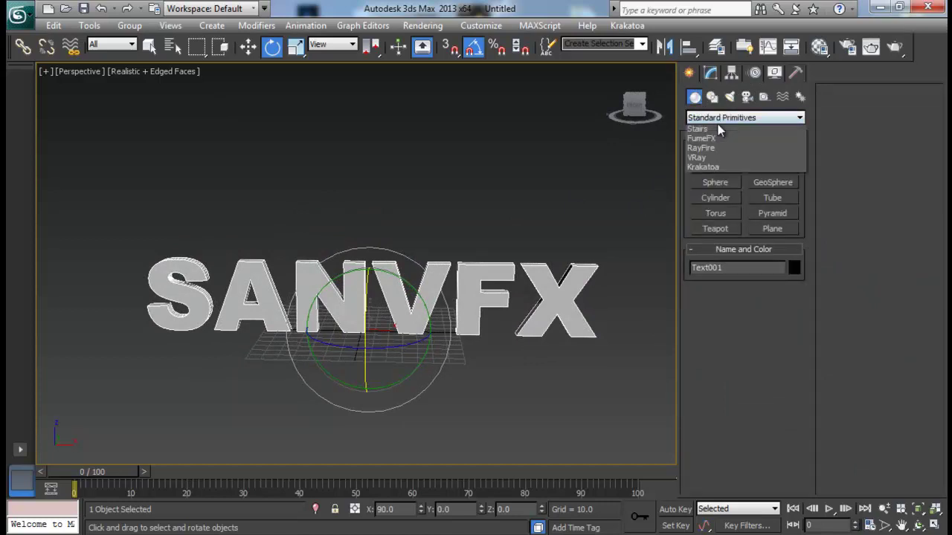
{"action": "left_click", "coordinate": [706, 265]}
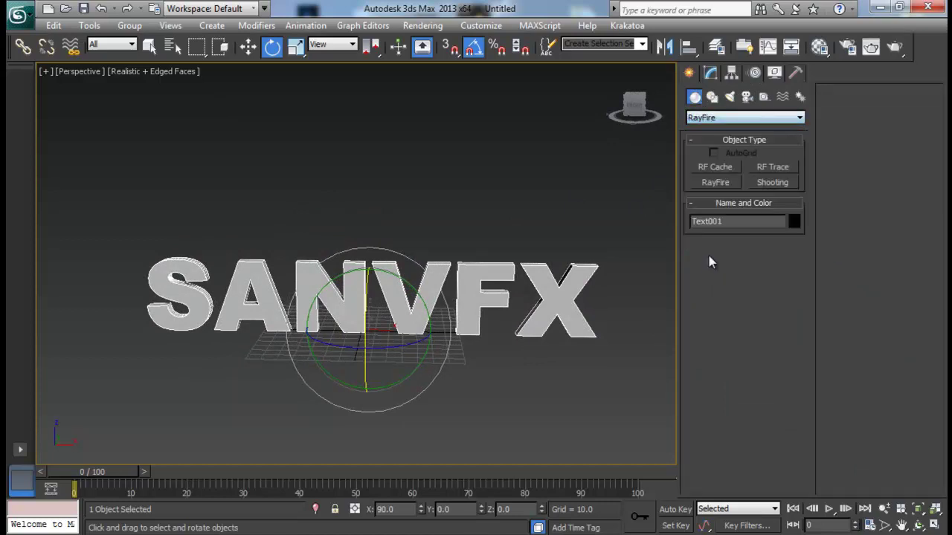
{"action": "left_click", "coordinate": [718, 183]}
{"action": "left_click", "coordinate": [745, 267]}
{"action": "left_click_drag", "start_coordinate": [292, 119], "coordinate": [790, 110]}
{"action": "left_click", "coordinate": [649, 141]}
{"action": "left_click", "coordinate": [666, 180]}
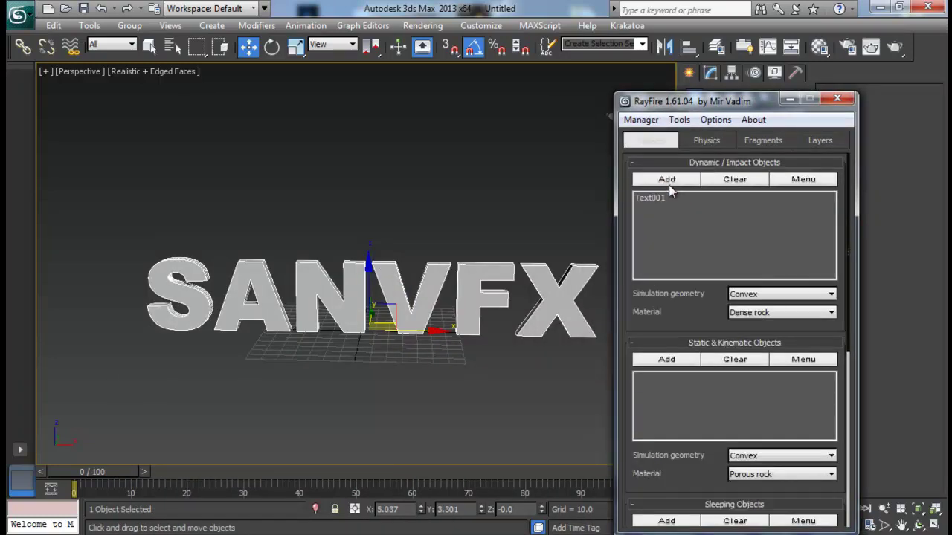
Fragment the text using the Voronoi - Uniform type with 250 iterations.
{"action": "left_click", "coordinate": [763, 140]}
{"action": "double_click", "coordinate": [740, 233]}
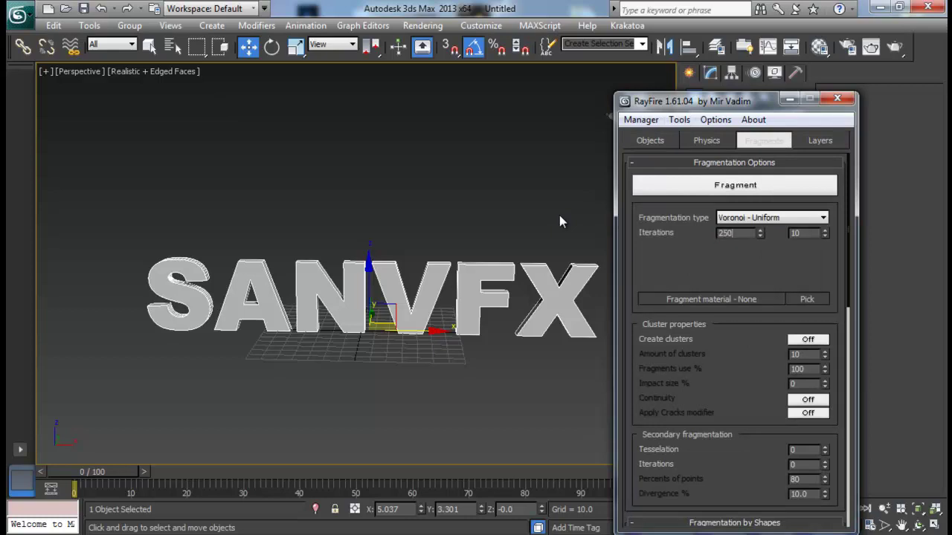
{"action": "left_click", "coordinate": [701, 186]}
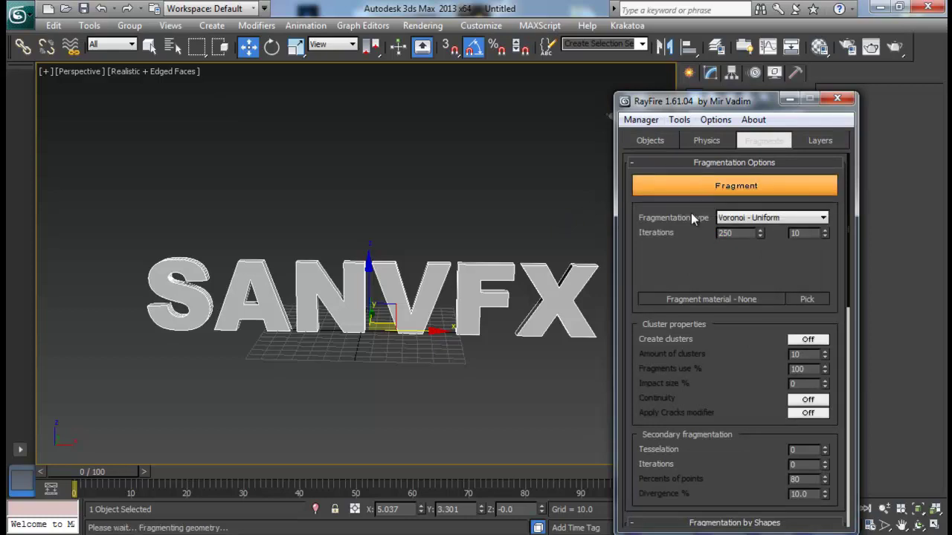
Examine the fracture pattern on the letters from several angles and the fragments listed as dynamic objects.
{"action": "middle_click_drag", "start_coordinate": [518, 282], "coordinate": [451, 330], "text": "alt"}
{"action": "scroll", "coordinate": [450, 330], "scroll_direction": "up", "scroll_amount": 2}
{"action": "scroll", "coordinate": [482, 350], "scroll_direction": "down", "scroll_amount": 4}
{"action": "middle_click_drag", "start_coordinate": [384, 313], "coordinate": [431, 347], "text": "alt"}
{"action": "scroll", "coordinate": [439, 368], "scroll_direction": "up", "scroll_amount": 2}
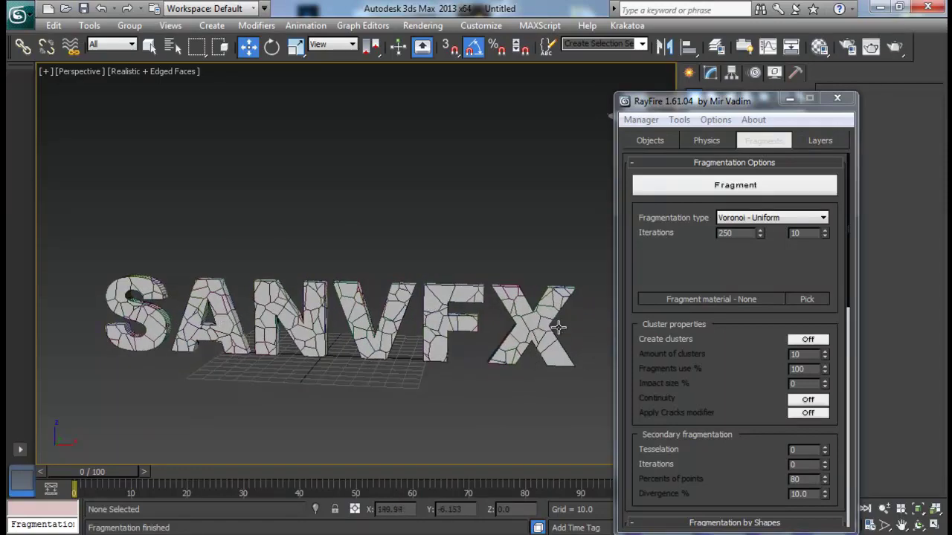
{"action": "middle_click_drag", "start_coordinate": [622, 379], "coordinate": [365, 291], "text": "alt"}
{"action": "scroll", "coordinate": [450, 304], "scroll_direction": "up", "scroll_amount": 3}
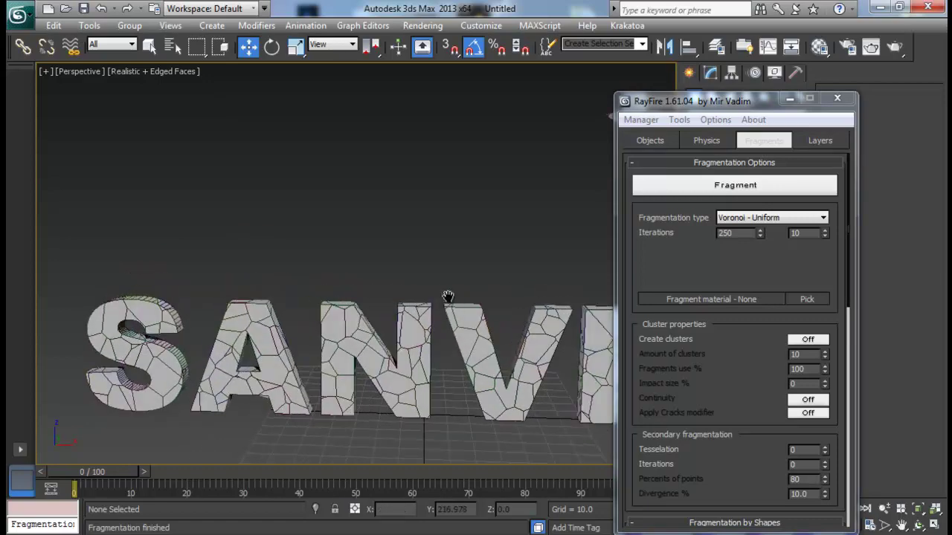
{"action": "scroll", "coordinate": [439, 275], "scroll_direction": "down", "scroll_amount": 5}
{"action": "middle_click_drag", "start_coordinate": [438, 277], "coordinate": [390, 314], "text": "alt"}
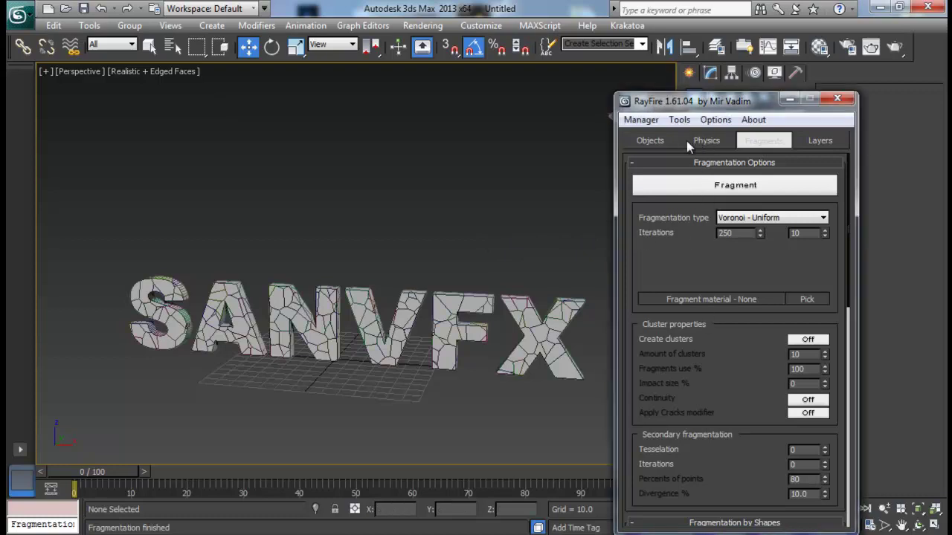
{"action": "left_click", "coordinate": [652, 142]}
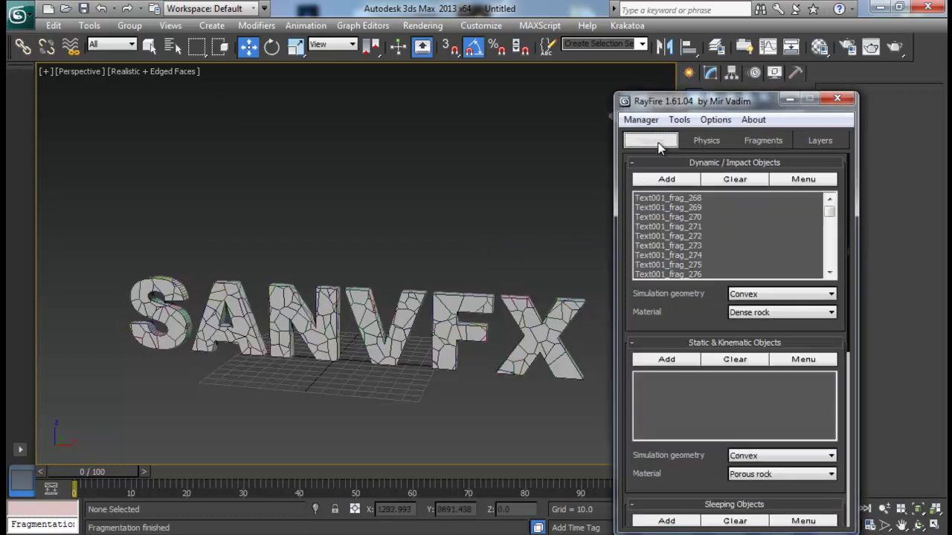
Minimize the RayFire floater and pull the fragment at the lower right foot of the X about 44 units forward along Y.
{"action": "left_click", "coordinate": [789, 102]}
{"action": "scroll", "coordinate": [504, 287], "scroll_direction": "up", "scroll_amount": 3}
{"action": "middle_click_drag", "start_coordinate": [513, 320], "coordinate": [461, 320]}
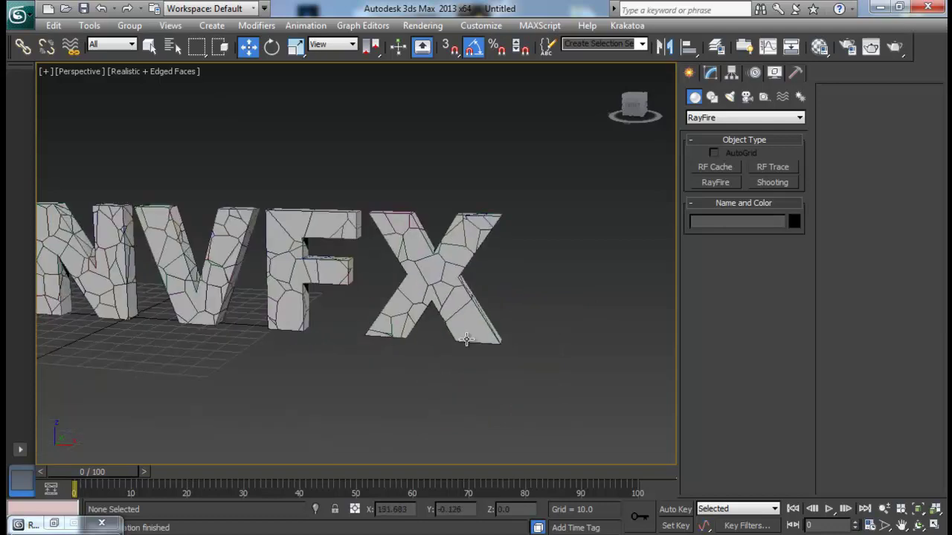
{"action": "left_click", "coordinate": [487, 331]}
{"action": "middle_click_drag", "start_coordinate": [523, 359], "coordinate": [480, 351], "text": "alt"}
{"action": "left_click_drag", "start_coordinate": [496, 321], "coordinate": [397, 336]}
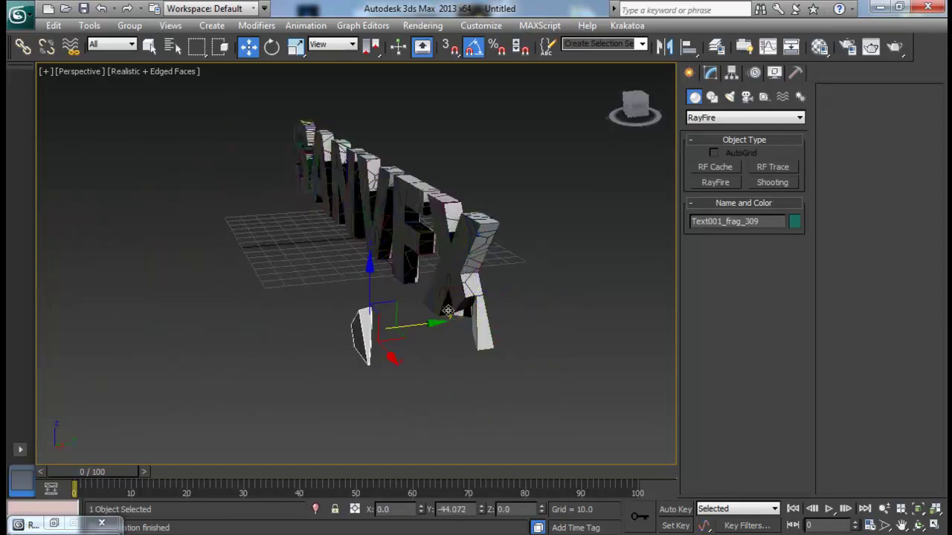
Enter polygon level on the pulled-out fragment and inspect the material ID of its inner cut faces.
{"action": "left_click", "coordinate": [710, 73]}
{"action": "left_click_drag", "start_coordinate": [848, 358], "coordinate": [821, 131]}
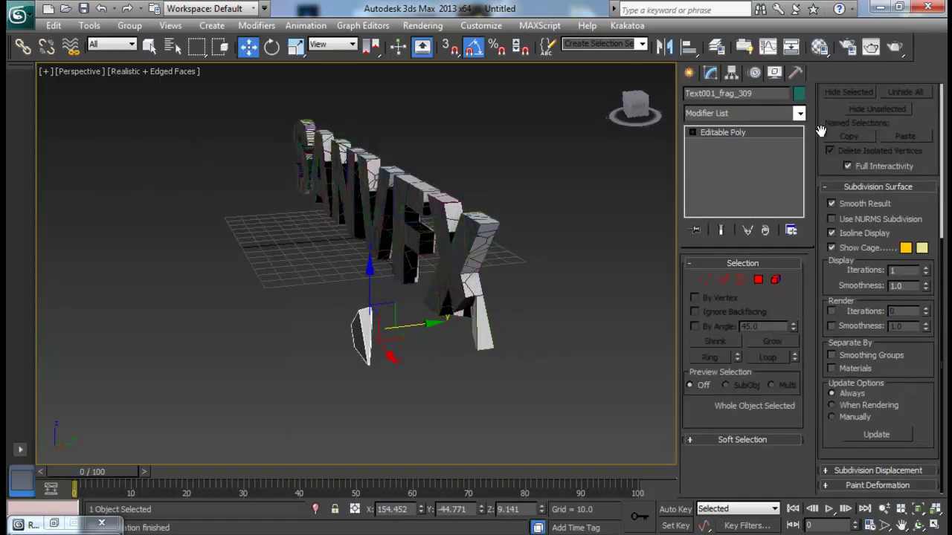
{"action": "left_click", "coordinate": [759, 280]}
{"action": "middle_click_drag", "start_coordinate": [553, 350], "coordinate": [669, 355], "text": "alt"}
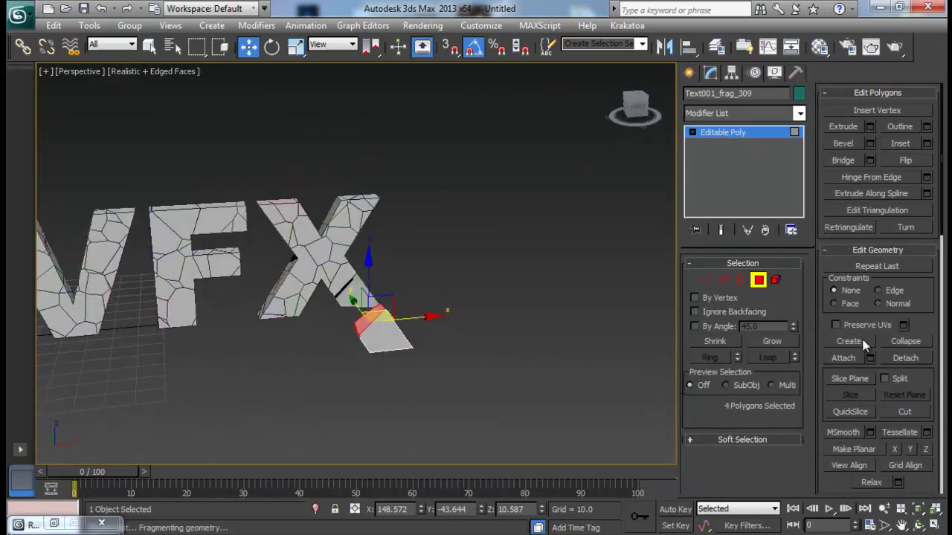
{"action": "left_click_drag", "start_coordinate": [860, 312], "coordinate": [865, 72]}
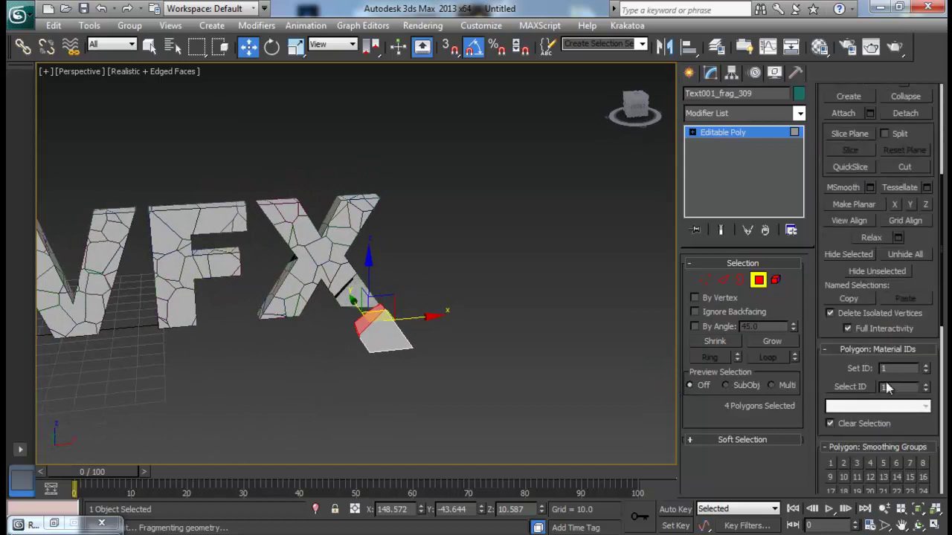
Select the fragment's polygons by material ID 2 and then by ID 1 to check how the faces are separated.
{"action": "left_click", "coordinate": [531, 378]}
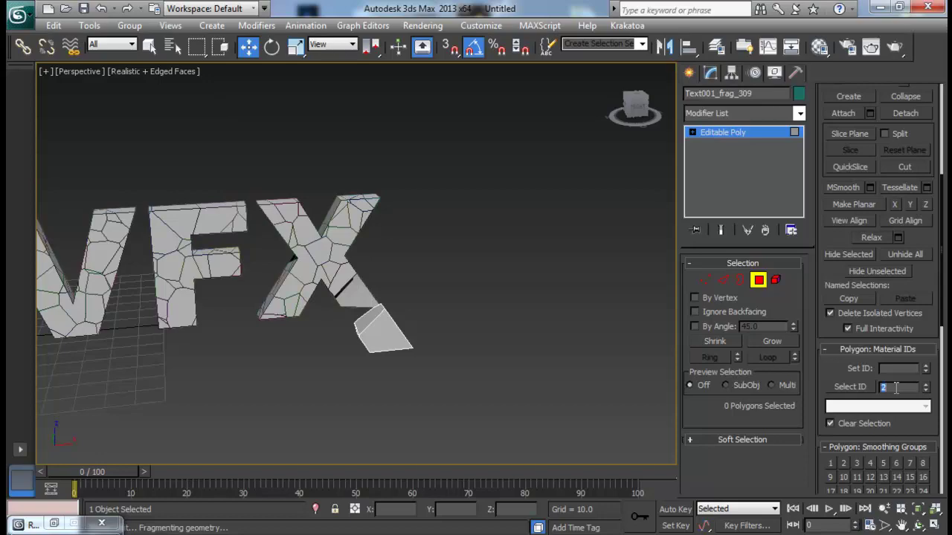
{"action": "left_click", "coordinate": [854, 387]}
{"action": "middle_click_drag", "start_coordinate": [403, 374], "coordinate": [308, 330], "text": "alt"}
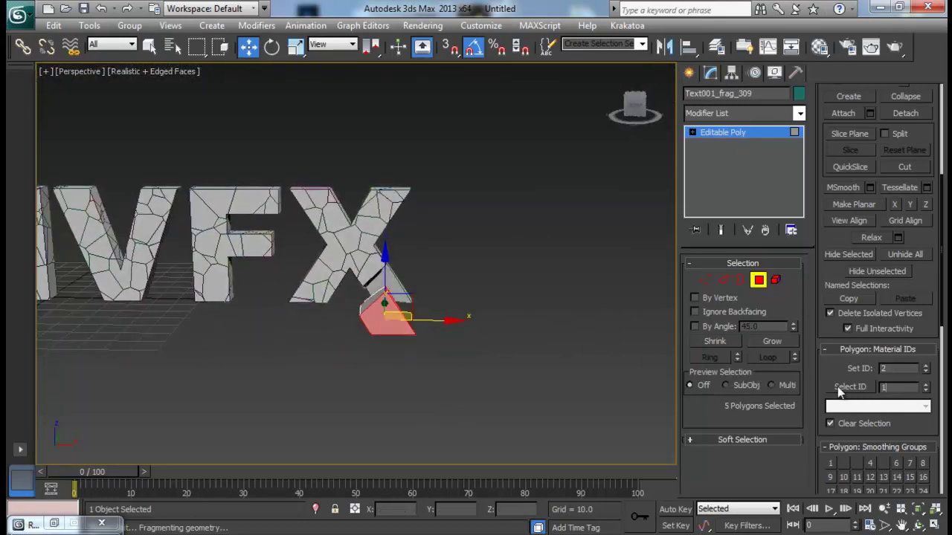
{"action": "key", "text": "Return"}
{"action": "middle_click_drag", "start_coordinate": [514, 365], "coordinate": [331, 348], "text": "alt"}
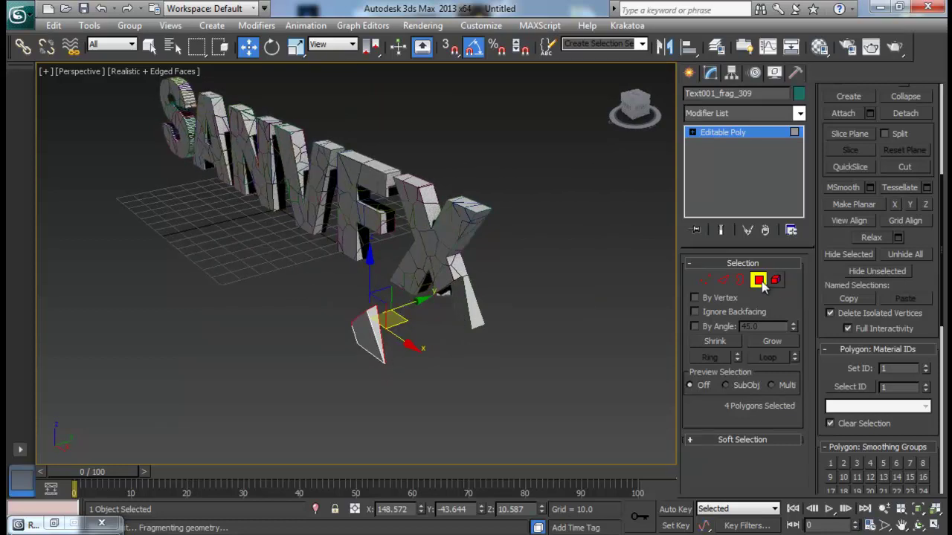
Undo the fragment's move out of the X, then leave polygon level and deselect the fragment.
{"action": "left_click", "coordinate": [631, 294]}
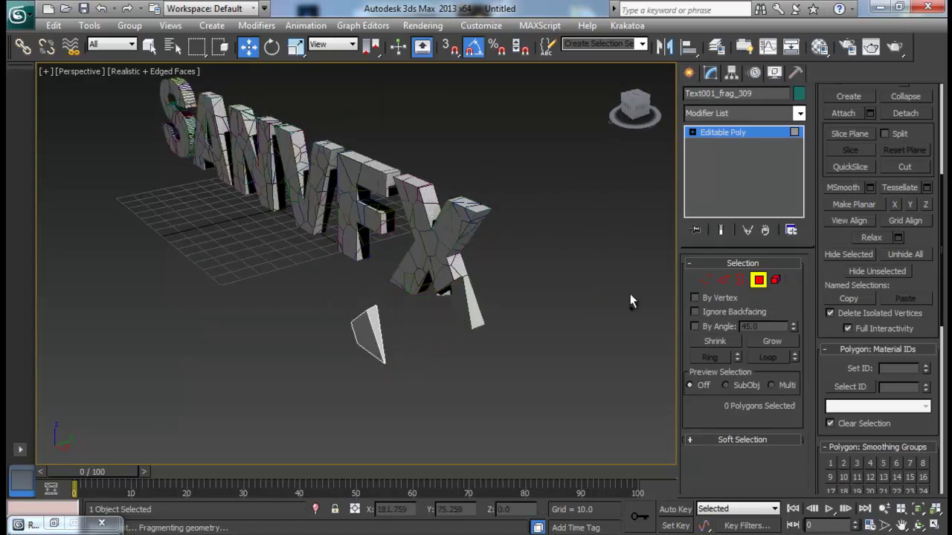
{"action": "key", "text": "ctrl+z"}
{"action": "left_click", "coordinate": [614, 334]}
{"action": "scroll", "coordinate": [510, 323], "scroll_direction": "up", "scroll_amount": 5}
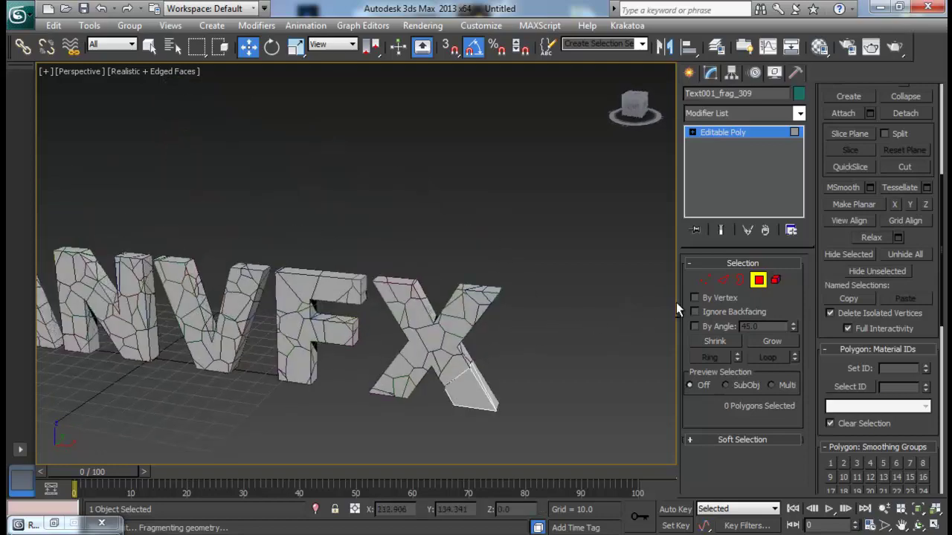
{"action": "left_click", "coordinate": [758, 279]}
{"action": "middle_click_drag", "start_coordinate": [562, 284], "coordinate": [624, 304], "text": "alt"}
{"action": "left_click", "coordinate": [625, 303]}
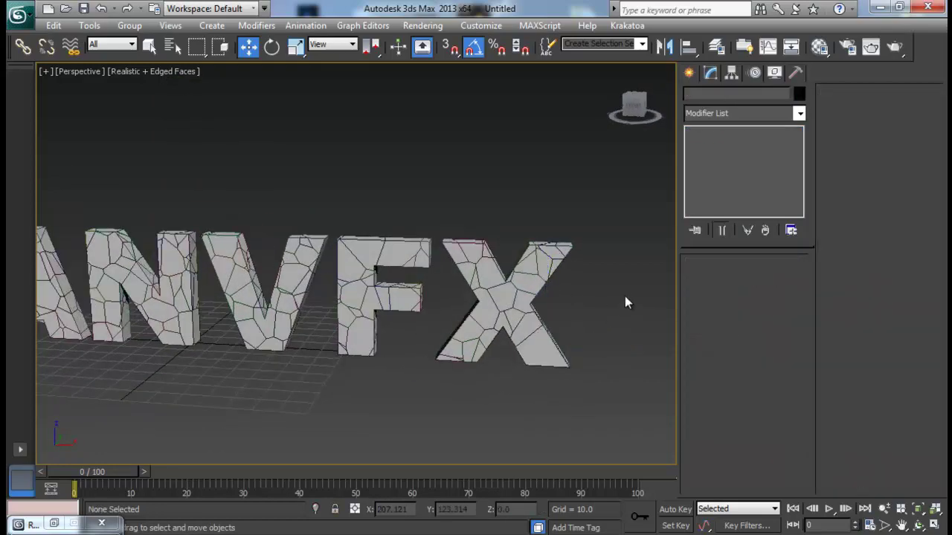
Create a Wind space warp beside the X with an icon size of about 25.8.
{"action": "left_click", "coordinate": [688, 72]}
{"action": "left_click", "coordinate": [757, 116]}
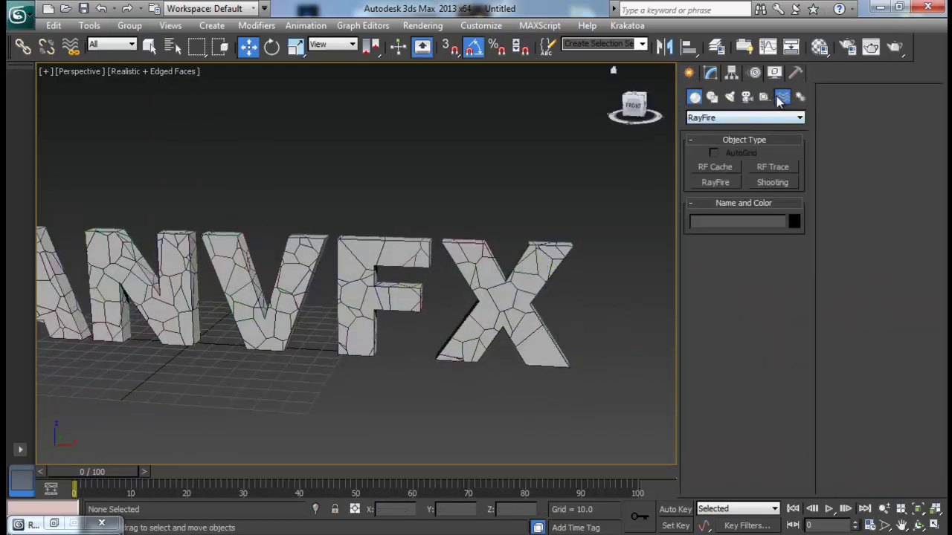
{"action": "left_click", "coordinate": [736, 128]}
{"action": "left_click", "coordinate": [773, 213]}
{"action": "middle_click_drag", "start_coordinate": [580, 304], "coordinate": [471, 323]}
{"action": "left_click_drag", "start_coordinate": [494, 327], "coordinate": [509, 362]}
{"action": "key", "text": "w"}
Make the wind Spherical with an icon size of about 47.7 and move it away from the X to about X 215.8.
{"action": "left_click", "coordinate": [710, 72]}
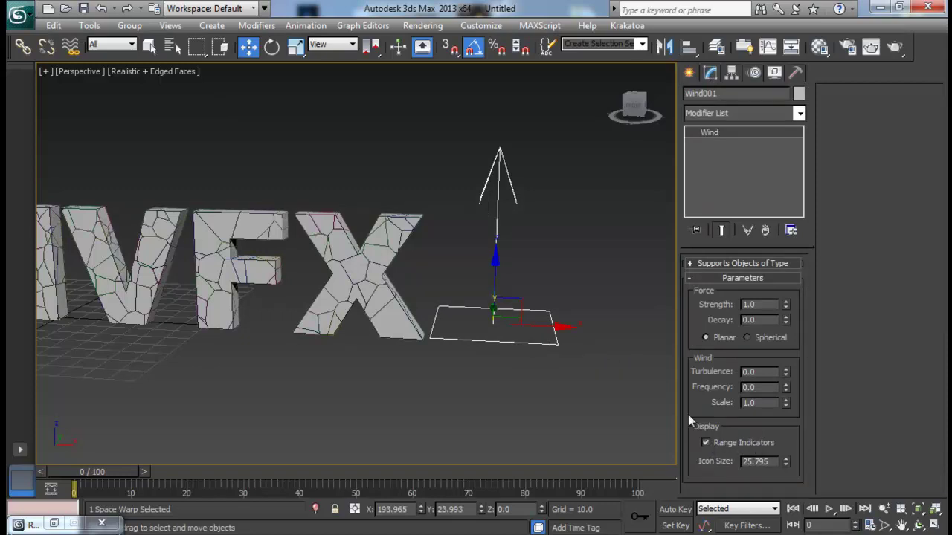
{"action": "left_click", "coordinate": [748, 338]}
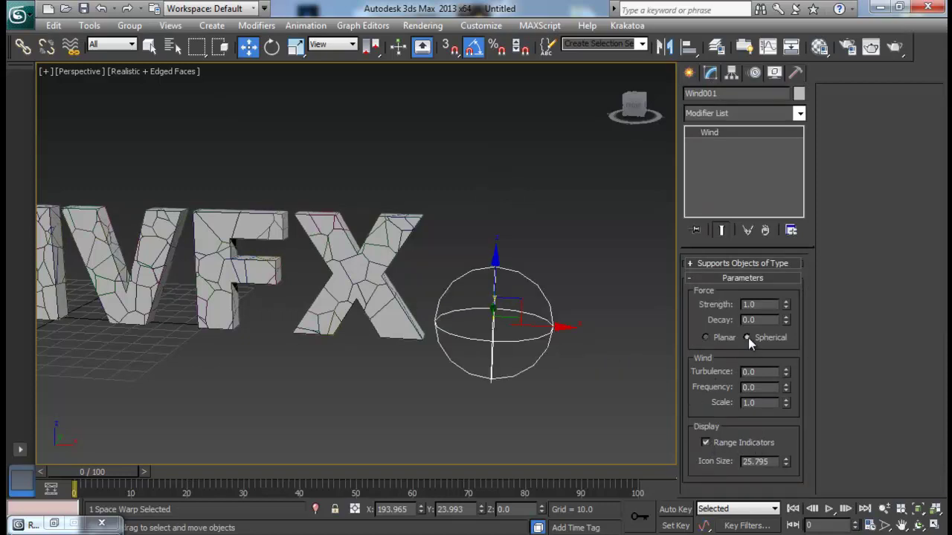
{"action": "middle_click_drag", "start_coordinate": [635, 335], "coordinate": [644, 316]}
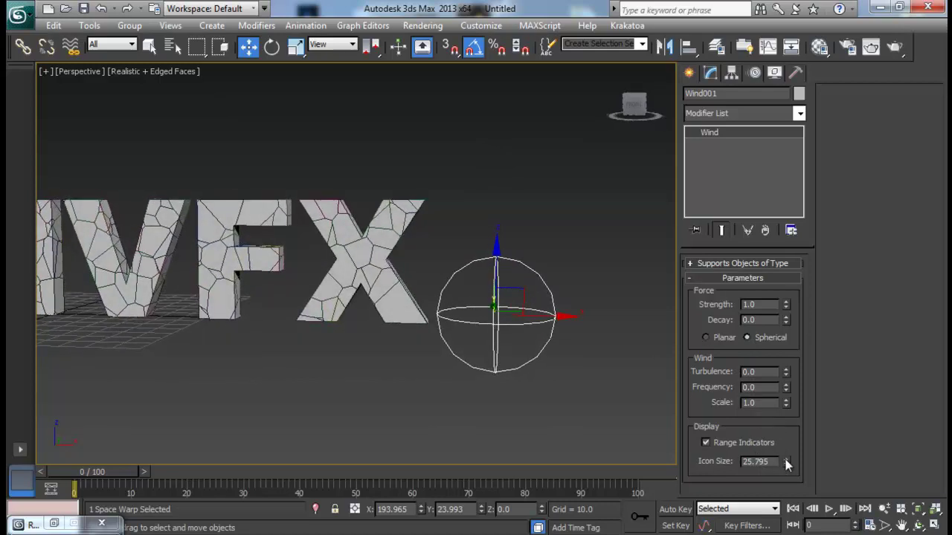
{"action": "left_click_drag", "start_coordinate": [786, 461], "coordinate": [784, 403]}
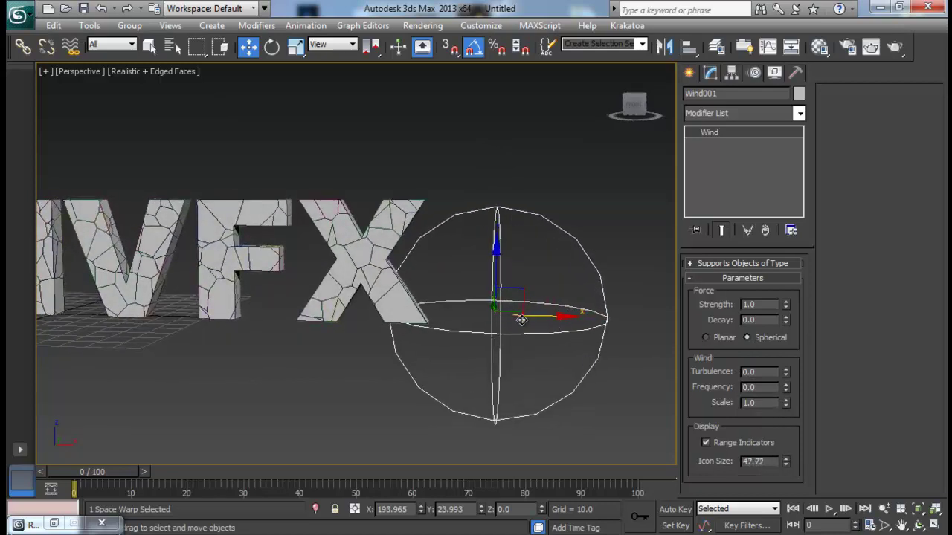
{"action": "left_click_drag", "start_coordinate": [534, 317], "coordinate": [595, 316]}
Maximize the Front view and display it as Shaded with Edged Faces.
{"action": "key", "text": "alt+w"}
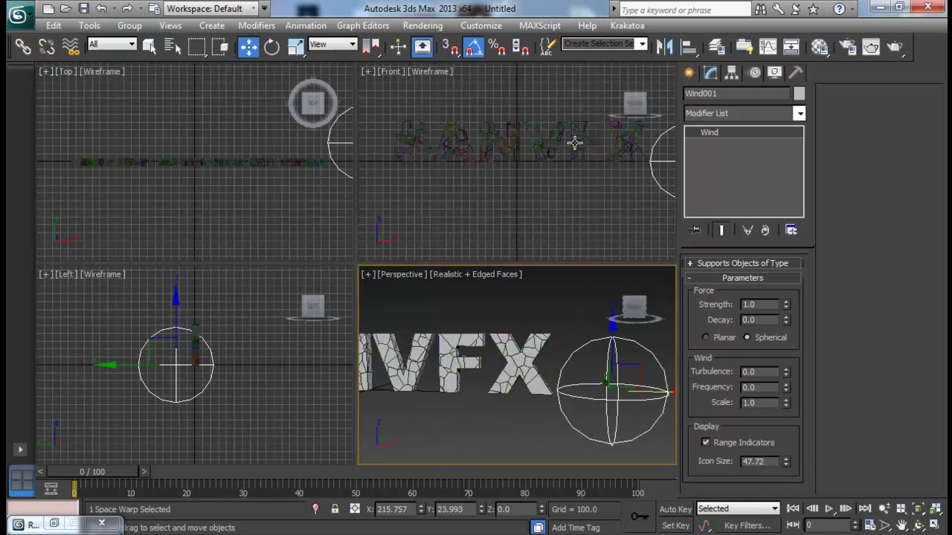
{"action": "right_click", "coordinate": [573, 144]}
{"action": "key", "text": "alt+w"}
{"action": "middle_click_drag", "start_coordinate": [563, 140], "coordinate": [535, 201]}
{"action": "key", "text": "F3"}
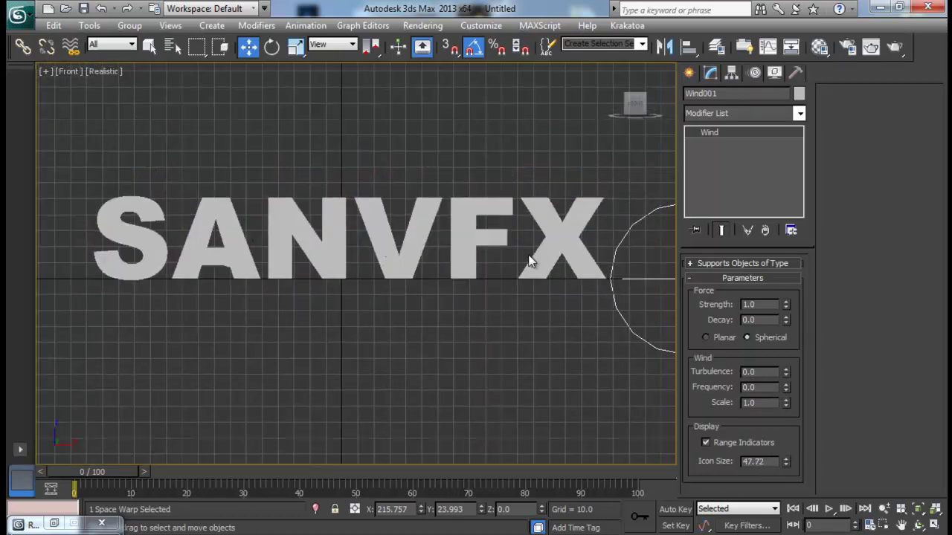
{"action": "key", "text": "F4"}
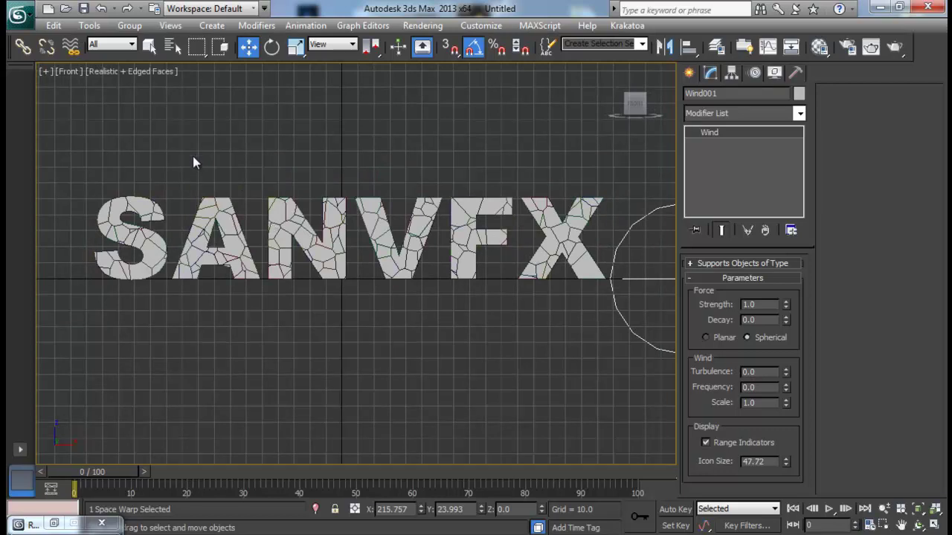
{"action": "left_click", "coordinate": [123, 72]}
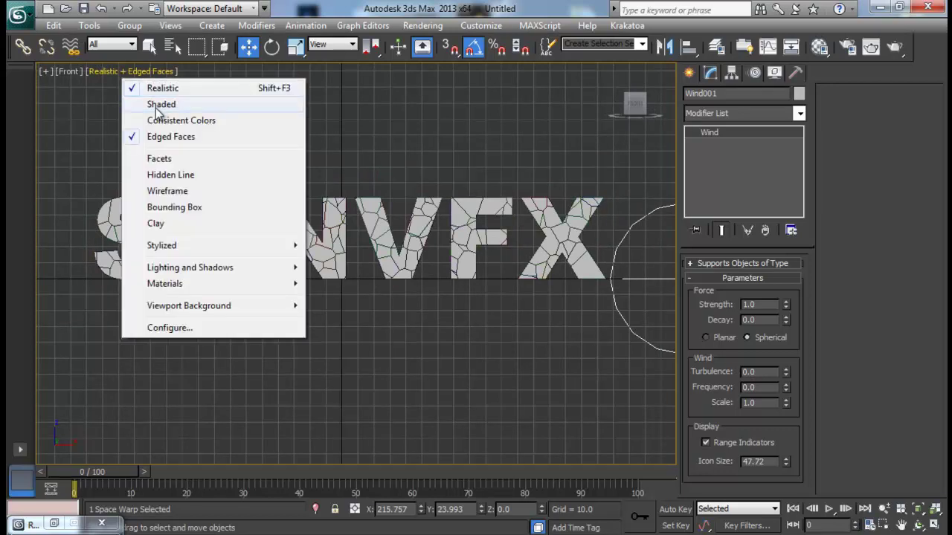
{"action": "left_click", "coordinate": [160, 102]}
Move the wind to about X 210, Z 31.3 beside the middle of the X, and reduce its icon size to about 38.2.
{"action": "middle_click_drag", "start_coordinate": [440, 215], "coordinate": [379, 218]}
{"action": "left_click_drag", "start_coordinate": [630, 251], "coordinate": [630, 189]}
{"action": "middle_click_drag", "start_coordinate": [585, 243], "coordinate": [485, 251]}
{"action": "left_click_drag", "start_coordinate": [578, 230], "coordinate": [584, 228]}
{"action": "left_click_drag", "start_coordinate": [788, 466], "coordinate": [791, 476]}
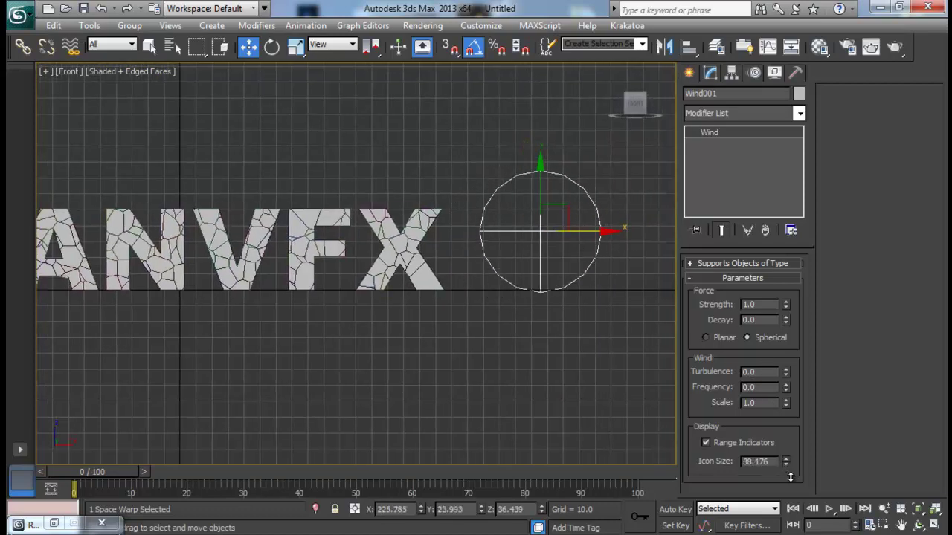
{"action": "left_click_drag", "start_coordinate": [567, 210], "coordinate": [542, 217]}
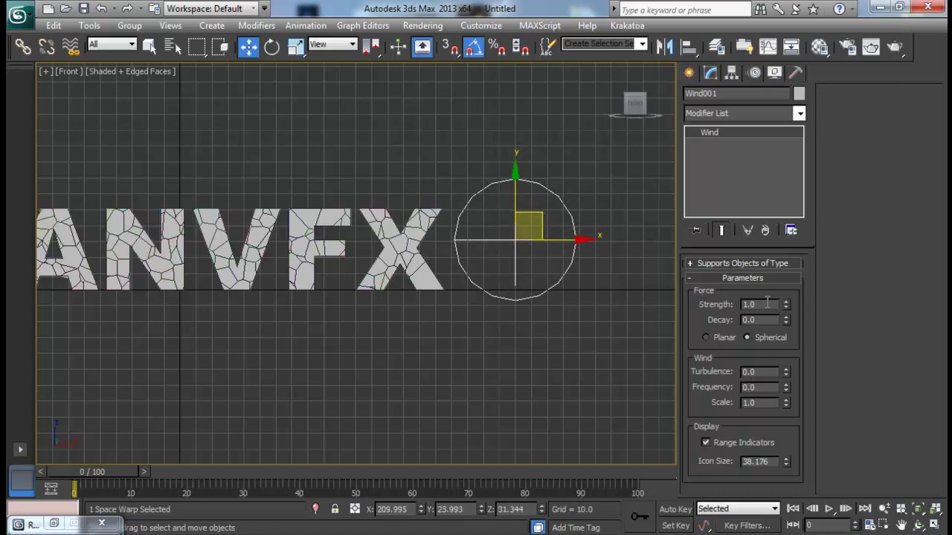
Set the wind's strength to 0.5 and return to the maximized Perspective view.
{"action": "type", "text": "0.5"}
{"action": "key", "text": "Return"}
{"action": "middle_click_drag", "start_coordinate": [479, 303], "coordinate": [601, 289]}
{"action": "key", "text": "alt+w"}
{"action": "right_click", "coordinate": [587, 399]}
{"action": "key", "text": "alt+w"}
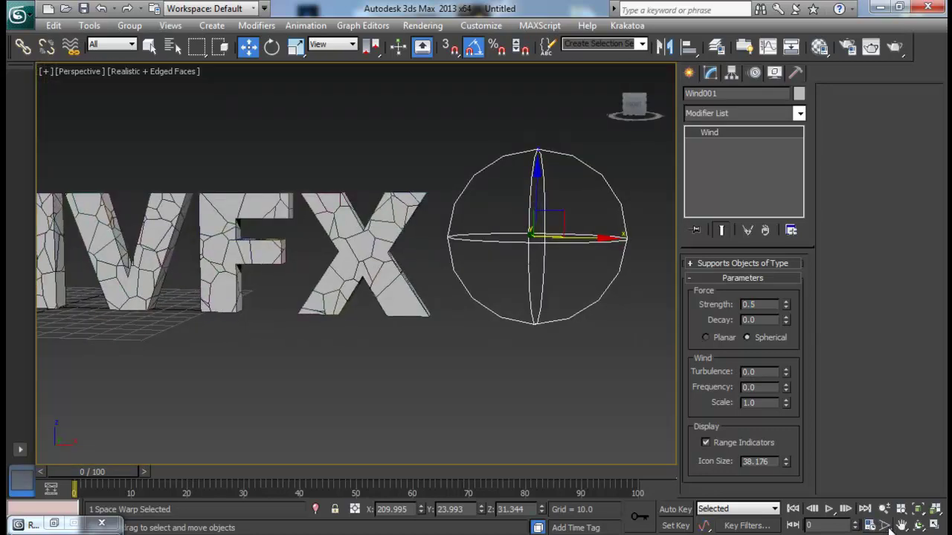
Set the animation's end time to frame 250 in the Time Configuration.
{"action": "left_click", "coordinate": [870, 525]}
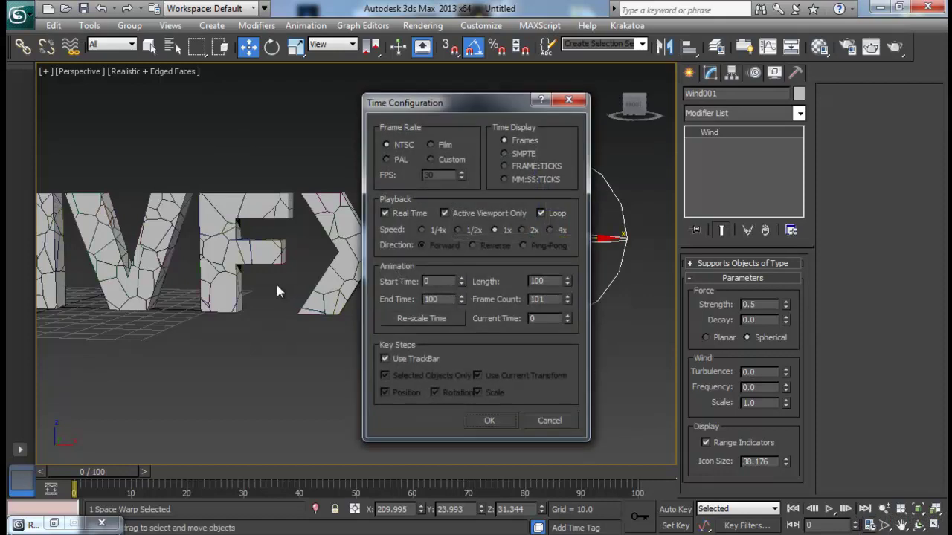
{"action": "type", "text": "250"}
{"action": "key", "text": "Return"}
{"action": "left_click", "coordinate": [473, 421]}
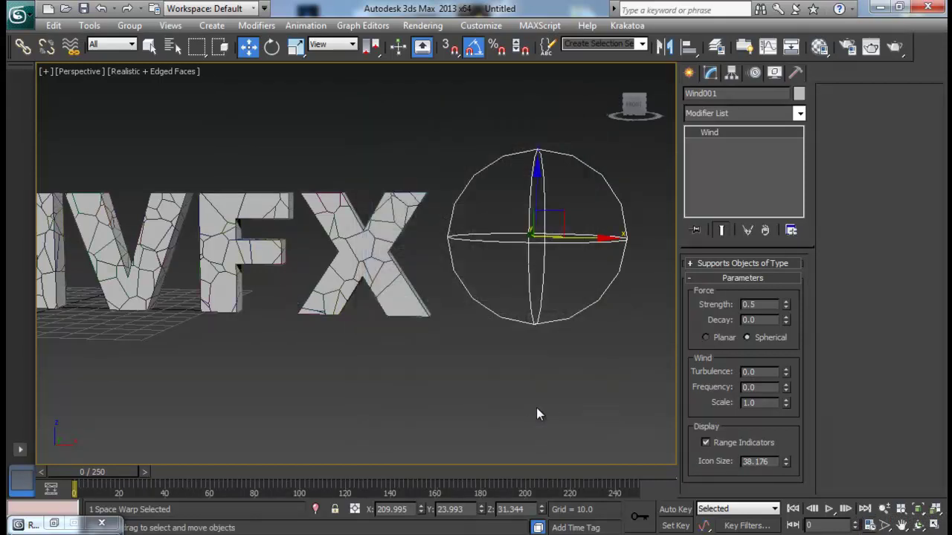
Turn on Auto Key and set position keys for the wind at frames 0 and 20.
{"action": "left_click", "coordinate": [677, 512]}
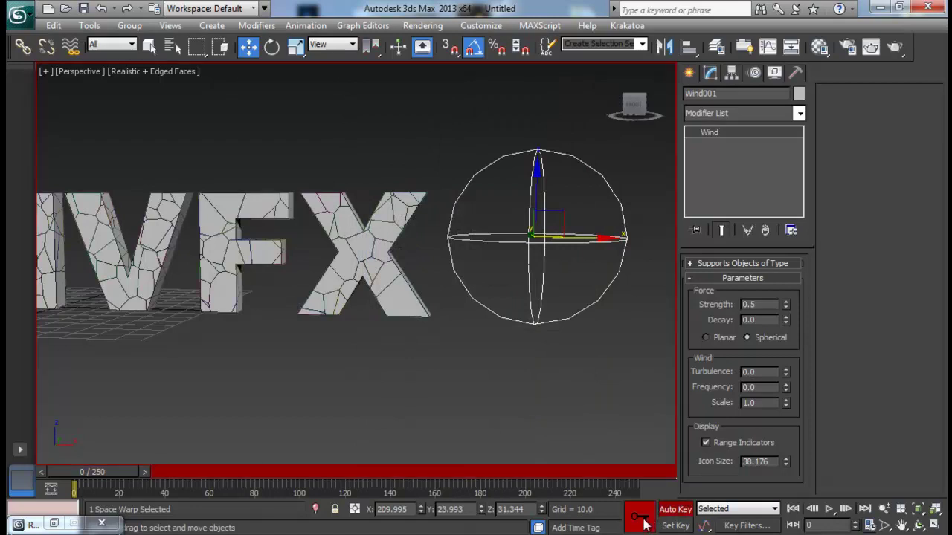
{"action": "left_click_drag", "start_coordinate": [110, 476], "coordinate": [149, 473]}
{"action": "scroll", "coordinate": [378, 325], "scroll_direction": "up", "scroll_amount": 3}
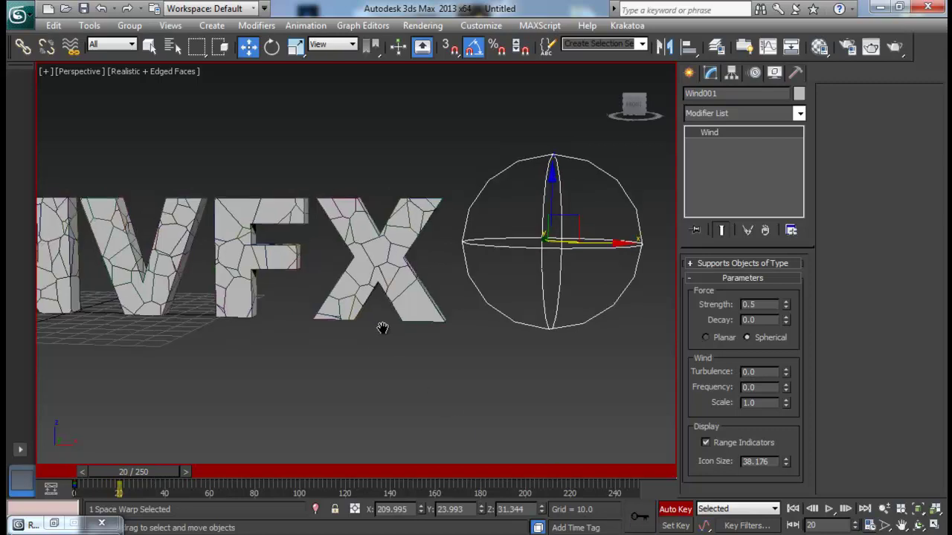
Animate the wind across the whole text by moving it to about X -142 at frame 200.
{"action": "left_click_drag", "start_coordinate": [137, 470], "coordinate": [522, 466]}
{"action": "key", "text": "w"}
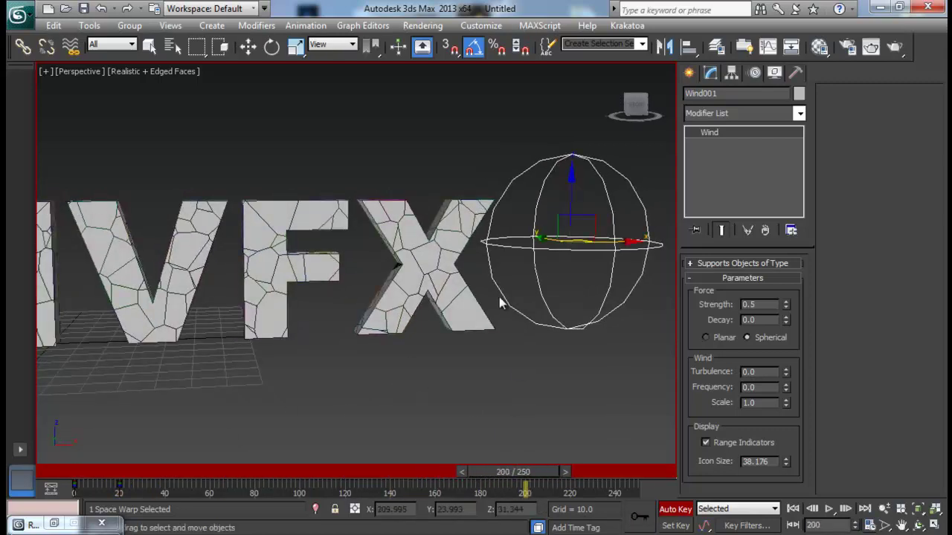
{"action": "scroll", "coordinate": [505, 316], "scroll_direction": "down", "scroll_amount": 5}
{"action": "left_click_drag", "start_coordinate": [502, 282], "coordinate": [180, 276]}
{"action": "middle_click_drag", "start_coordinate": [312, 313], "coordinate": [214, 325], "text": "alt"}
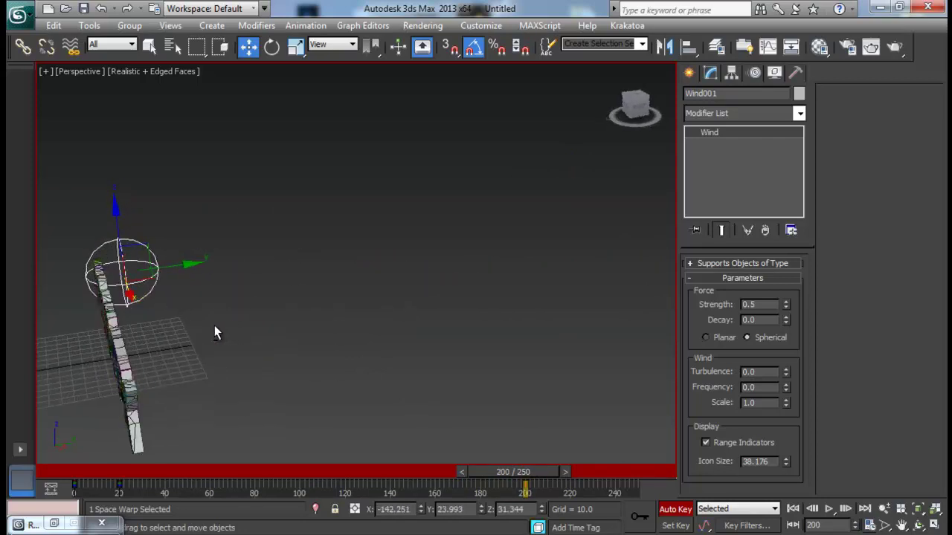
Turn off Auto Key, align the wind with the text's depth at about Y -1.9, and return to frame 0.
{"action": "left_click", "coordinate": [660, 510]}
{"action": "left_click_drag", "start_coordinate": [525, 471], "coordinate": [222, 471]}
{"action": "key", "text": "w"}
{"action": "middle_click_drag", "start_coordinate": [202, 400], "coordinate": [446, 357]}
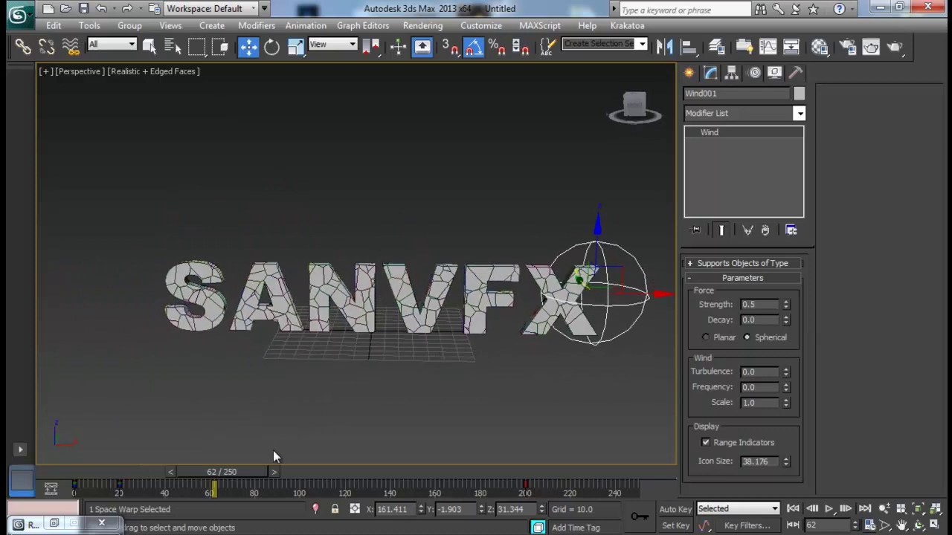
{"action": "left_click_drag", "start_coordinate": [240, 477], "coordinate": [74, 479]}
{"action": "key", "text": "w"}
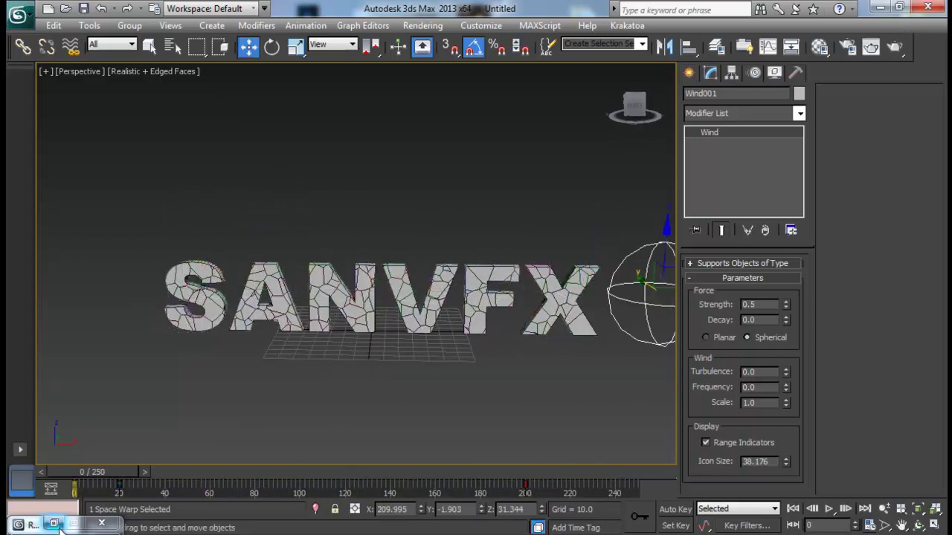
Restore the RayFire floater beside the viewport and add the wind to the physics Simulation Properties.
{"action": "left_click_drag", "start_coordinate": [745, 110], "coordinate": [826, 81]}
{"action": "middle_click_drag", "start_coordinate": [582, 208], "coordinate": [526, 227], "text": "alt"}
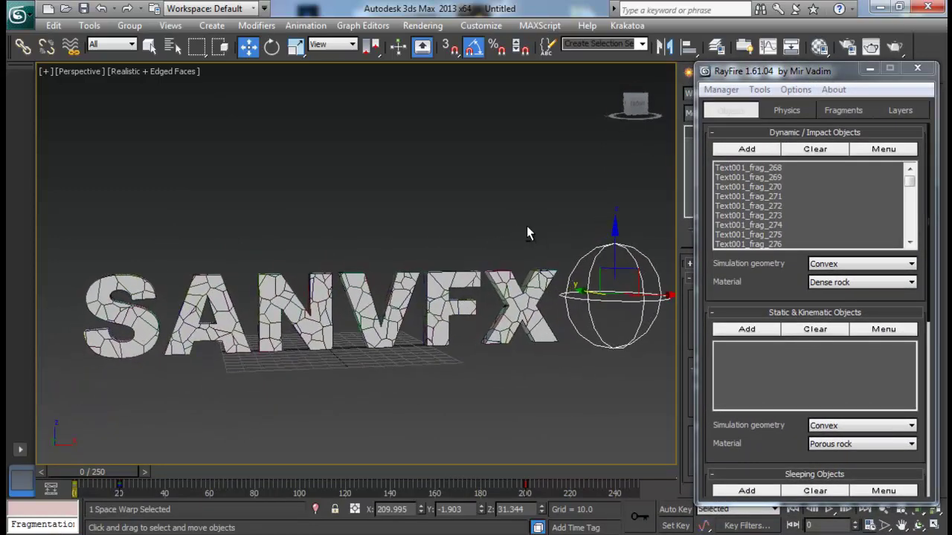
{"action": "left_click", "coordinate": [787, 110]}
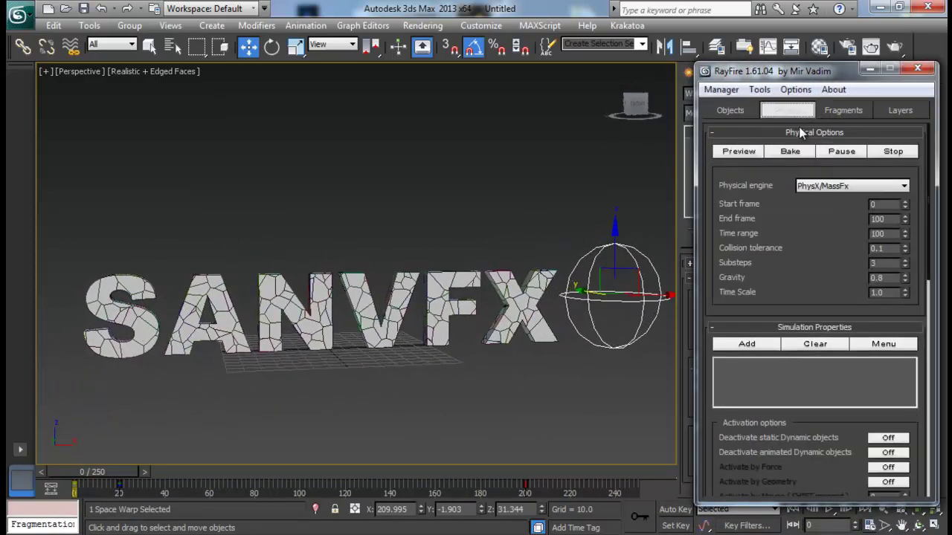
{"action": "left_click", "coordinate": [748, 110]}
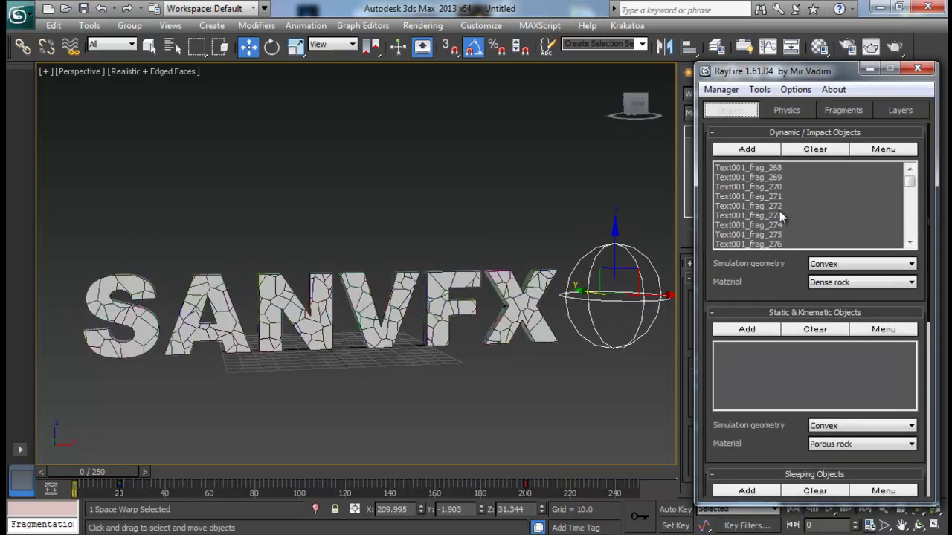
{"action": "left_click", "coordinate": [790, 110]}
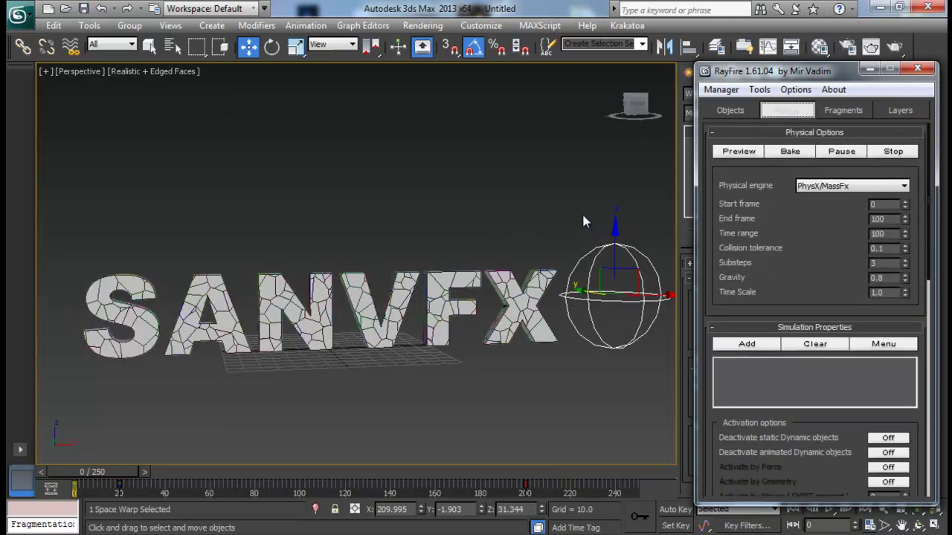
{"action": "left_click", "coordinate": [776, 343]}
Set the simulation's end frame to 250 and bring up its activation and other options.
{"action": "scroll", "coordinate": [785, 260], "scroll_direction": "down", "scroll_amount": 1}
{"action": "scroll", "coordinate": [791, 259], "scroll_direction": "up", "scroll_amount": 1}
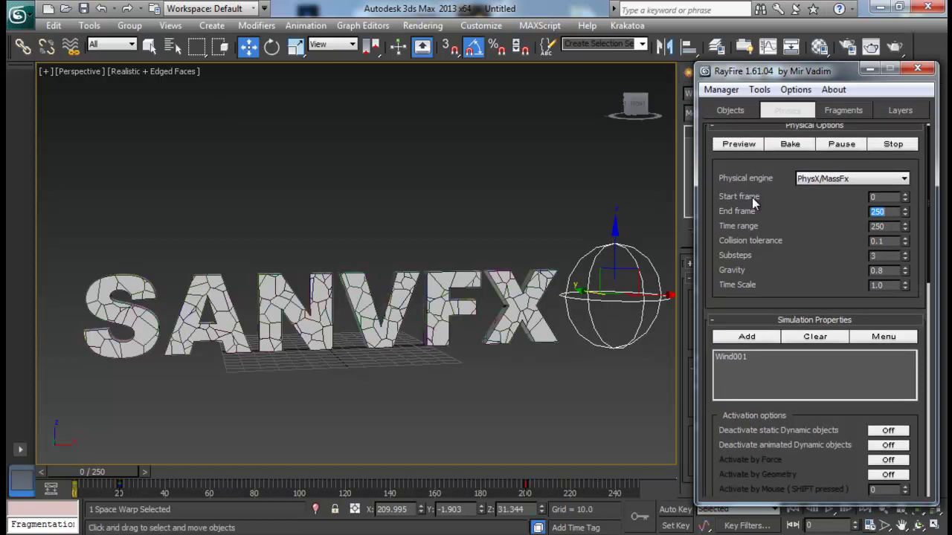
{"action": "scroll", "coordinate": [827, 277], "scroll_direction": "down", "scroll_amount": 8}
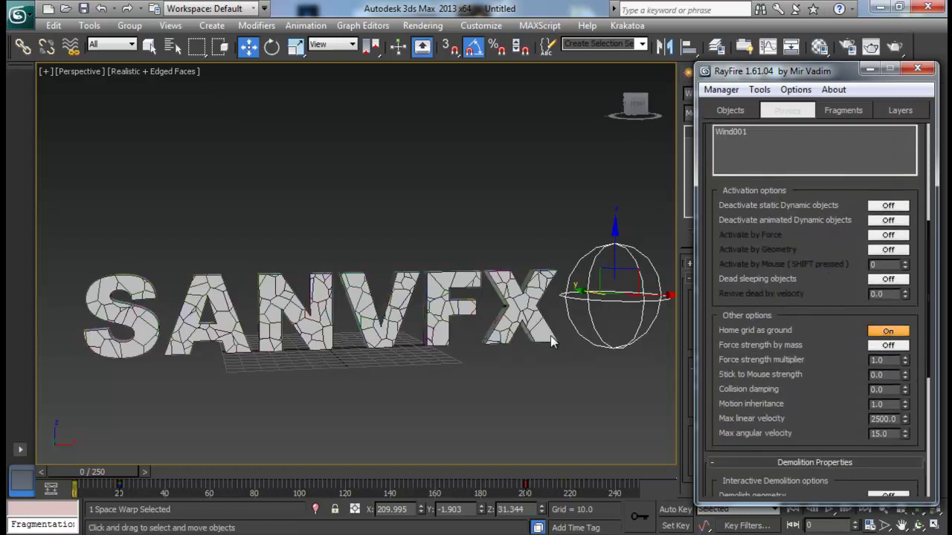
Turn on Deactivate static Dynamic objects and Activate by Force in the RayFire activation options.
{"action": "middle_click_drag", "start_coordinate": [334, 379], "coordinate": [243, 337], "text": "alt"}
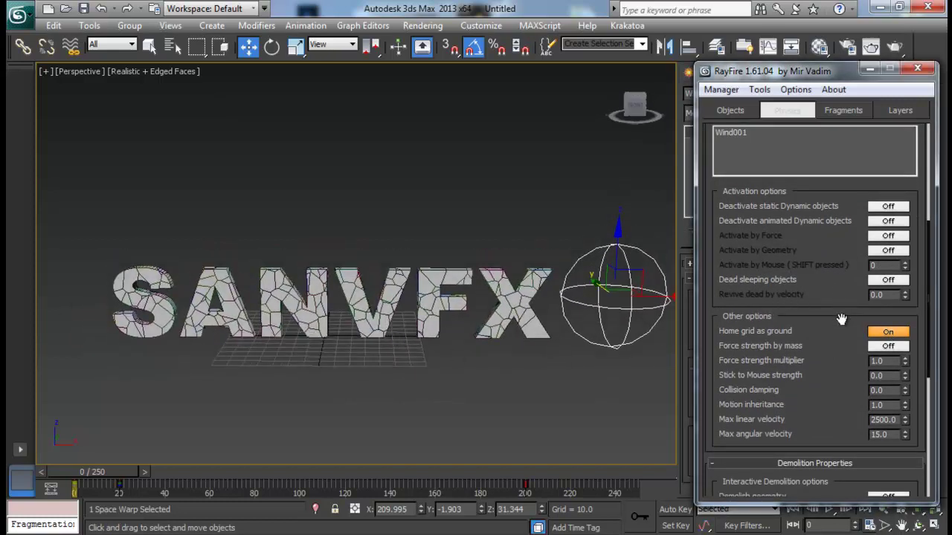
{"action": "scroll", "coordinate": [790, 301], "scroll_direction": "up", "scroll_amount": 4}
{"action": "left_click", "coordinate": [887, 298]}
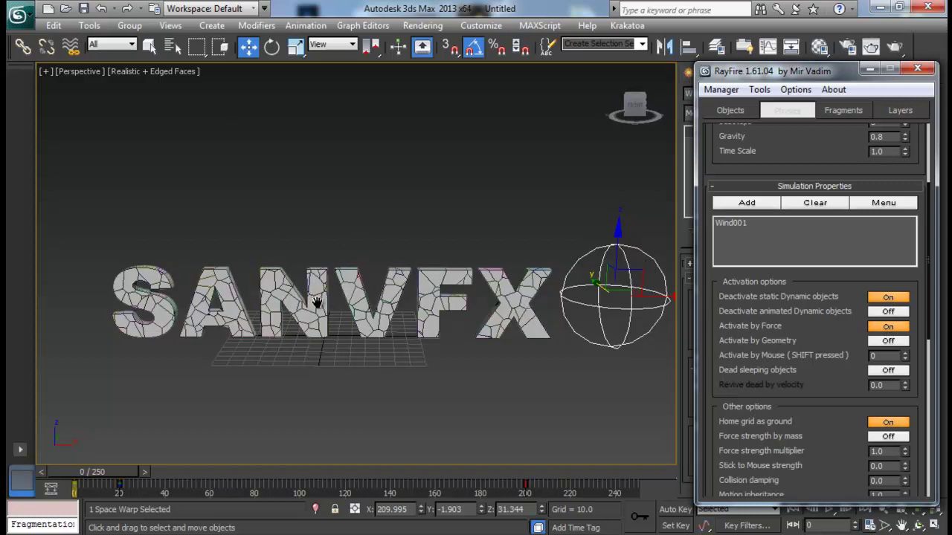
{"action": "middle_click_drag", "start_coordinate": [316, 300], "coordinate": [318, 313]}
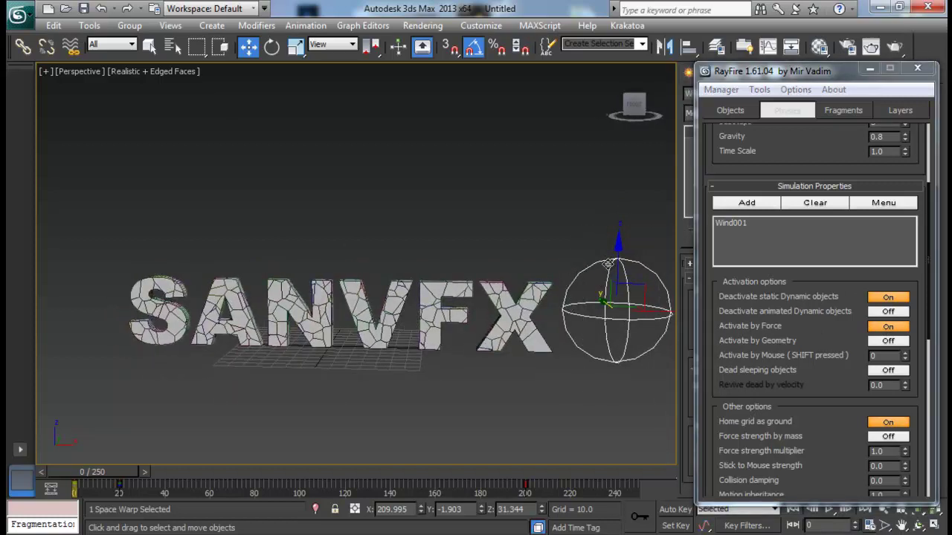
Start a trial bake of the wind-driven text simulation and cancel it partway through.
{"action": "left_click_drag", "start_coordinate": [769, 184], "coordinate": [793, 388]}
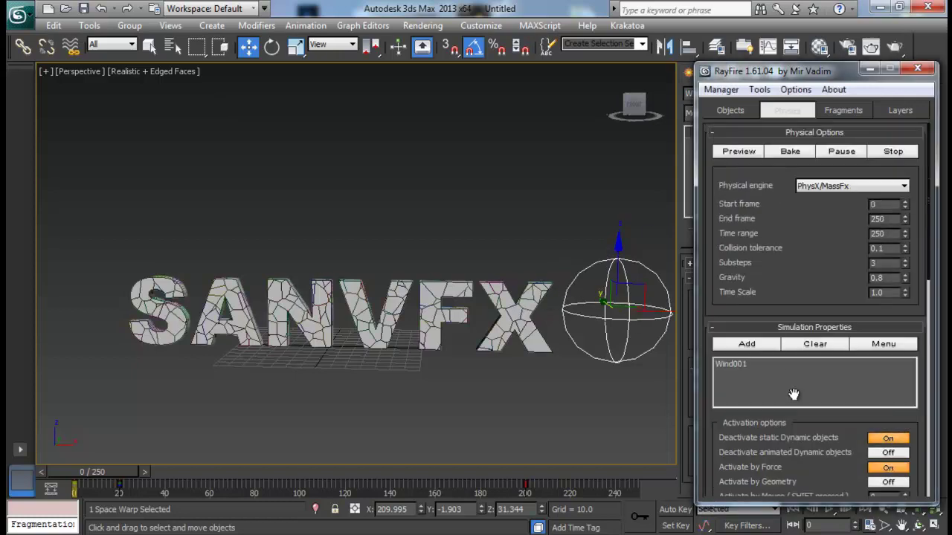
{"action": "left_click", "coordinate": [789, 152]}
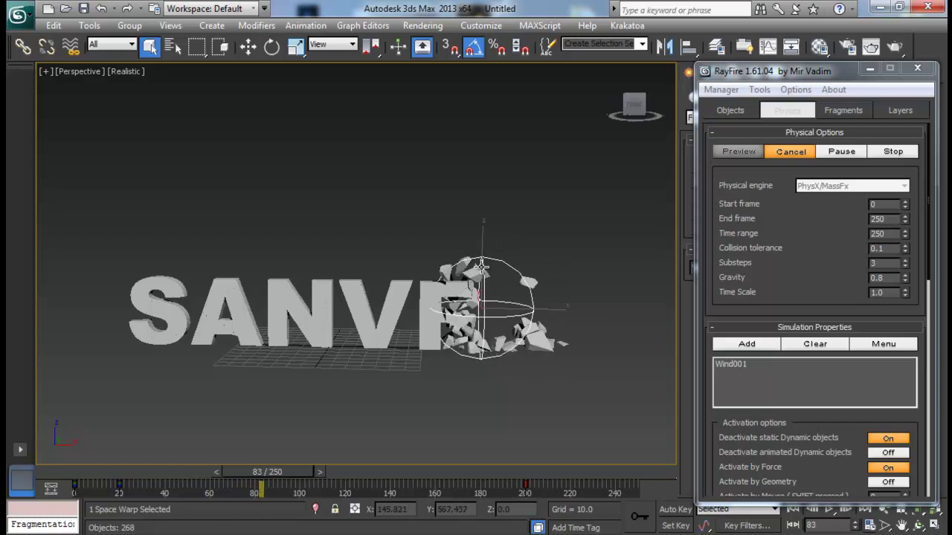
{"action": "left_click", "coordinate": [791, 154]}
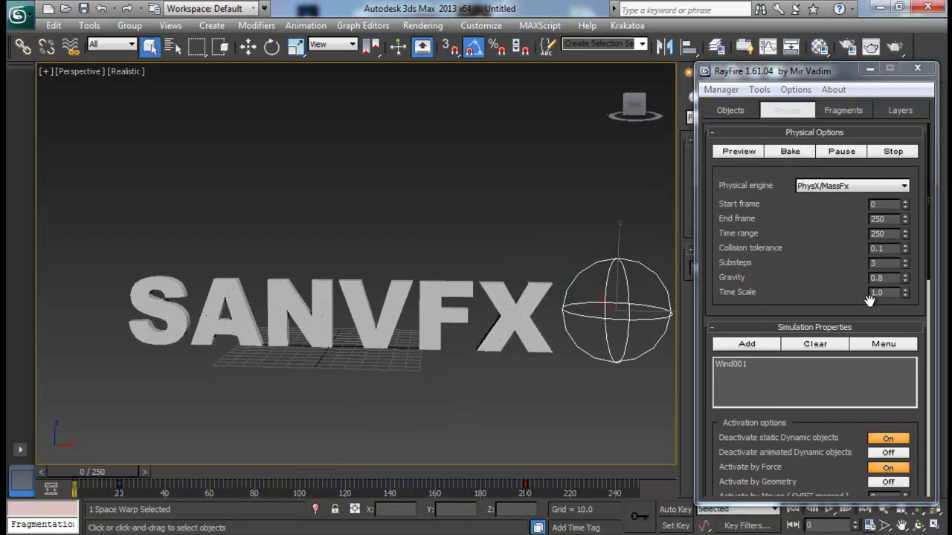
Set the simulation gravity to -1.0 and bake the full simulation.
{"action": "left_click", "coordinate": [891, 279]}
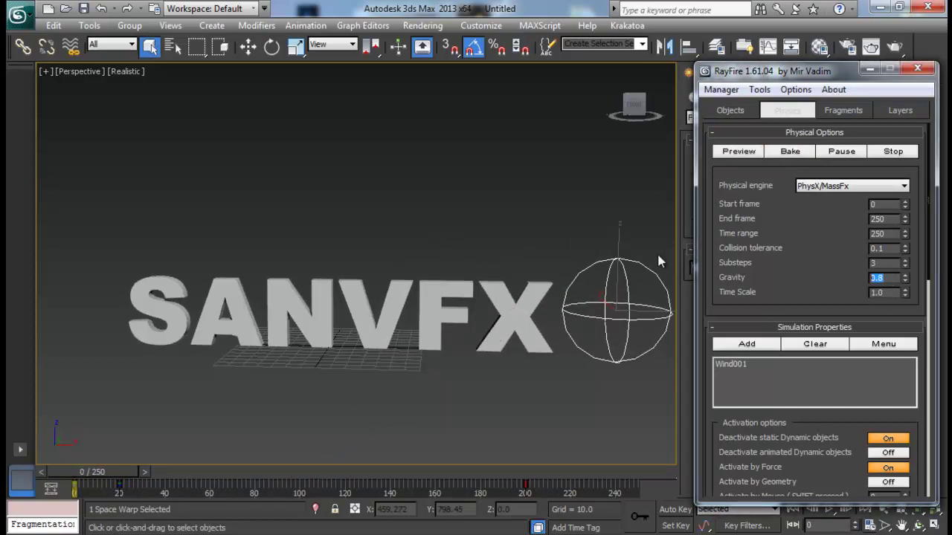
{"action": "left_click", "coordinate": [784, 269]}
{"action": "left_click", "coordinate": [790, 153]}
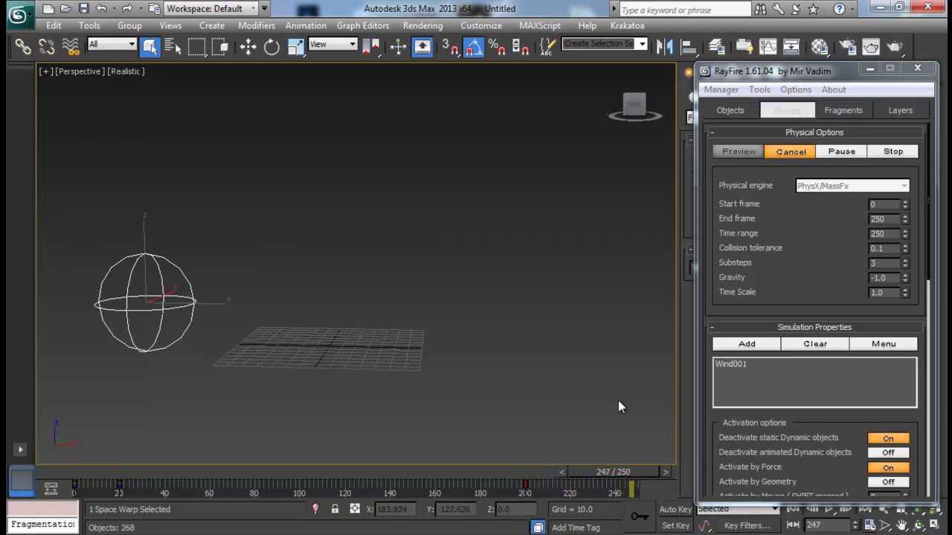
Go back to about frame 19 and check the baked keys by selecting fragments of different letters, finishing with nothing selected.
{"action": "left_click_drag", "start_coordinate": [616, 471], "coordinate": [168, 464]}
{"action": "key", "text": "q"}
{"action": "left_click_drag", "start_coordinate": [92, 227], "coordinate": [208, 325]}
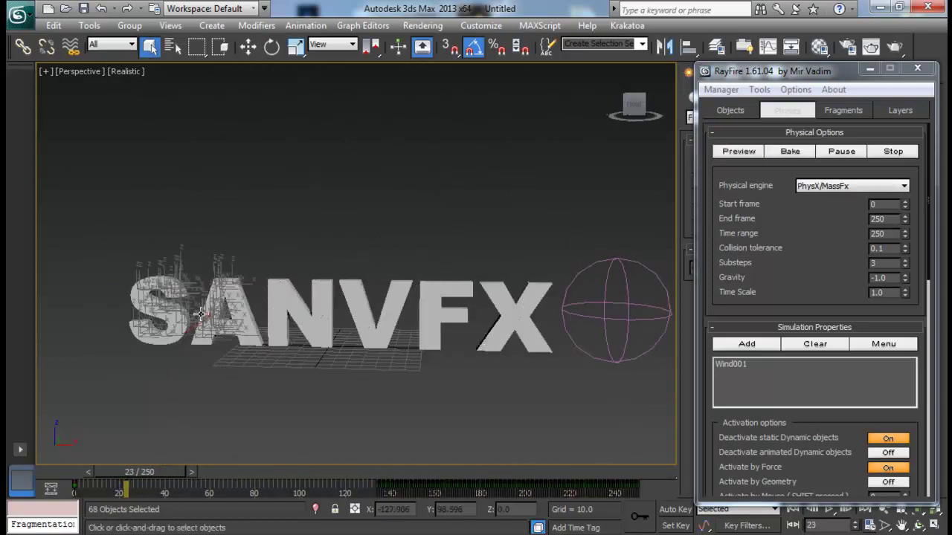
{"action": "left_click_drag", "start_coordinate": [426, 347], "coordinate": [507, 419]}
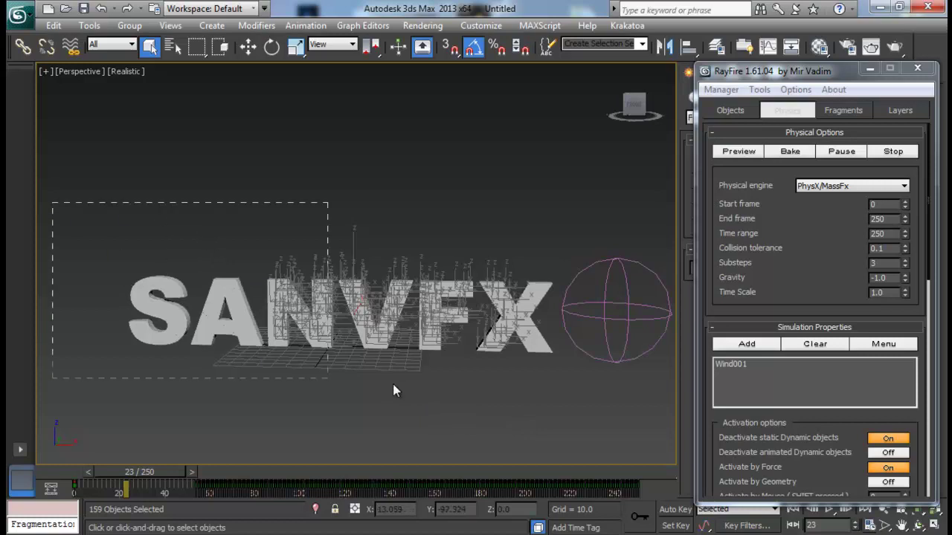
{"action": "left_click_drag", "start_coordinate": [560, 386], "coordinate": [417, 380]}
{"action": "left_click", "coordinate": [261, 432]}
{"action": "mouse_move", "coordinate": [165, 472]}
{"action": "left_mouse_down"}
{"action": "mouse_move", "coordinate": [279, 471]}
{"action": "mouse_move", "coordinate": [162, 471]}
{"action": "left_mouse_up"}
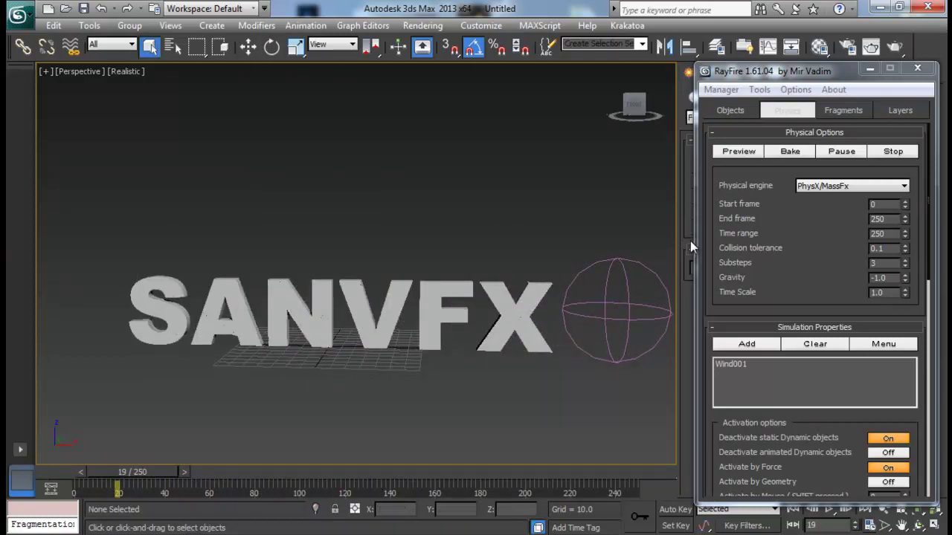
Undo the attempted deletion of the spherical wind and hide it from the viewport instead.
{"action": "left_click", "coordinate": [640, 317]}
{"action": "key", "text": "Delete"}
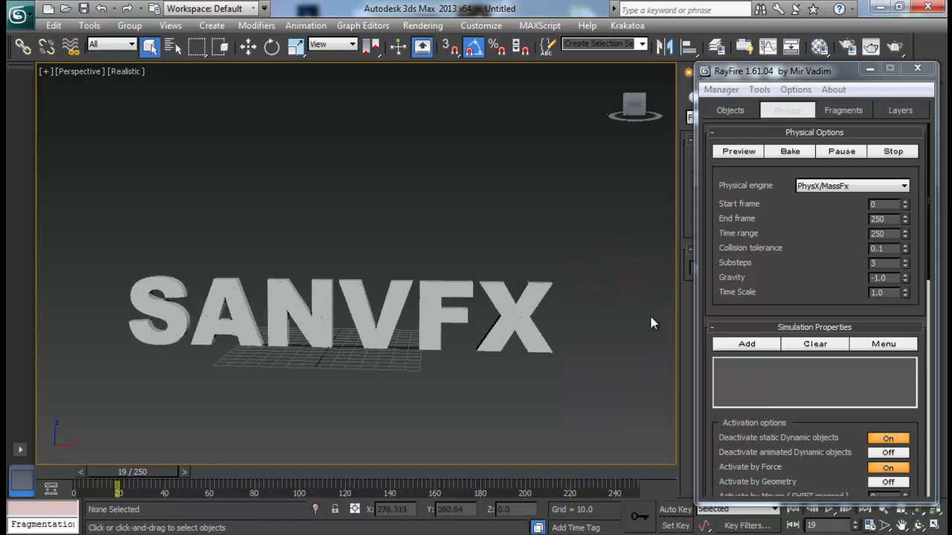
{"action": "key", "text": "ctrl+z"}
{"action": "right_click", "coordinate": [619, 299]}
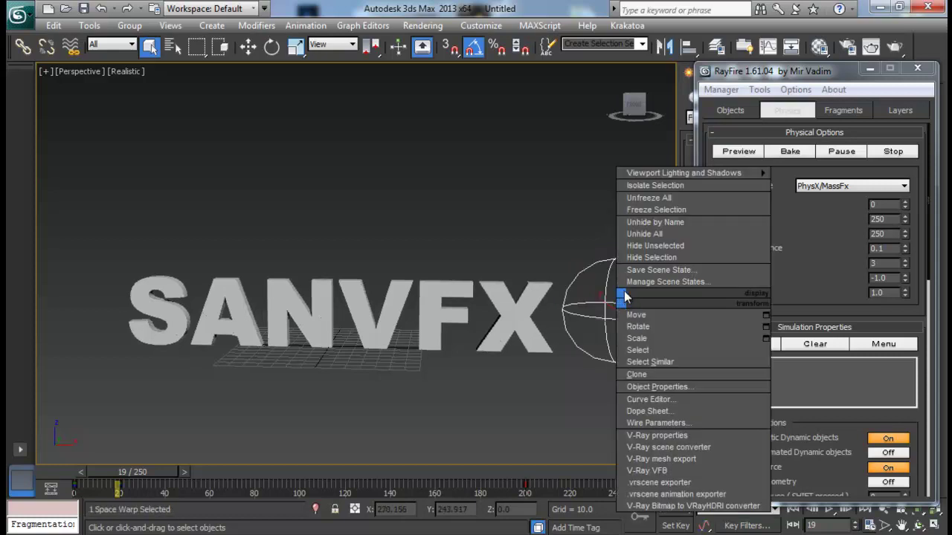
{"action": "left_click", "coordinate": [648, 258]}
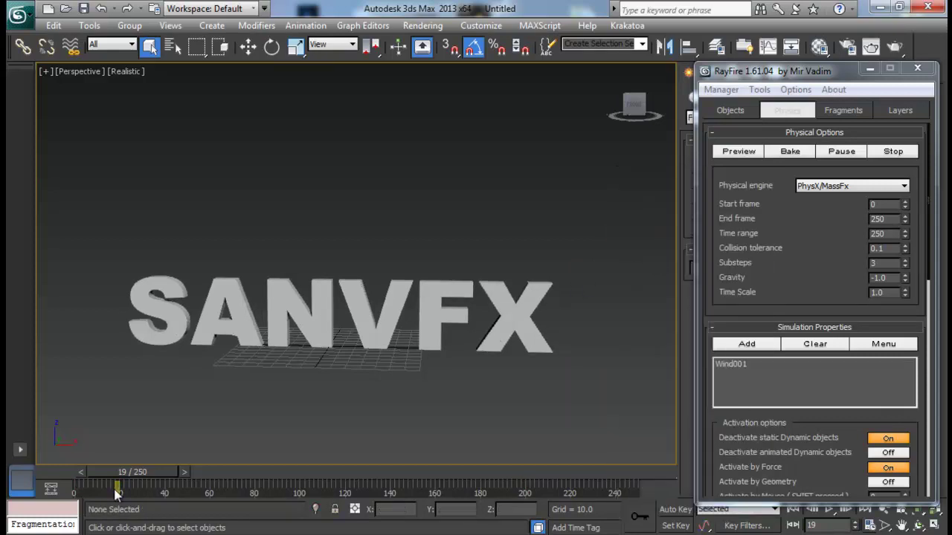
Scrub the baked shattering to about frame 101 from several views, toggle edged faces on, and return to frame 1.
{"action": "left_click_drag", "start_coordinate": [141, 470], "coordinate": [321, 482]}
{"action": "key", "text": "q"}
{"action": "scroll", "coordinate": [554, 302], "scroll_direction": "down", "scroll_amount": 4}
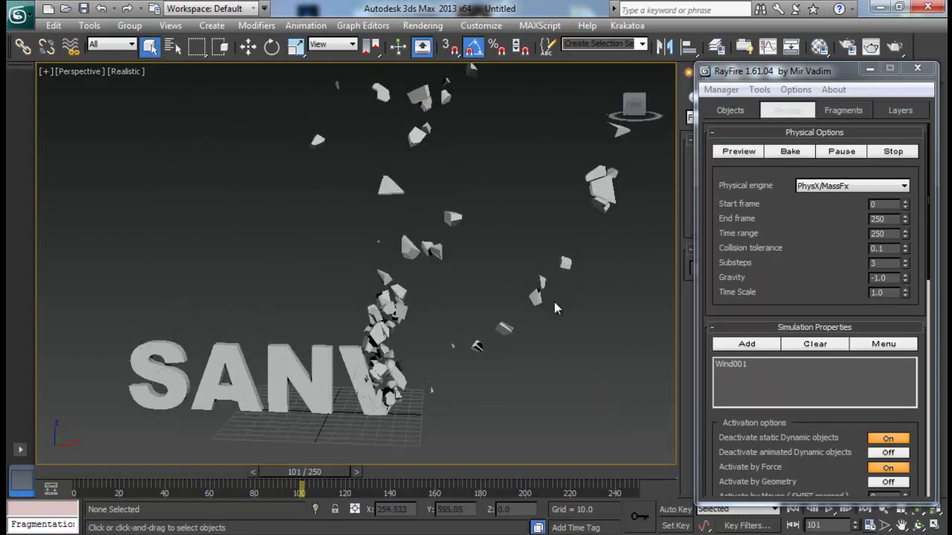
{"action": "scroll", "coordinate": [517, 296], "scroll_direction": "up", "scroll_amount": 5}
{"action": "middle_click_drag", "start_coordinate": [484, 273], "coordinate": [480, 269]}
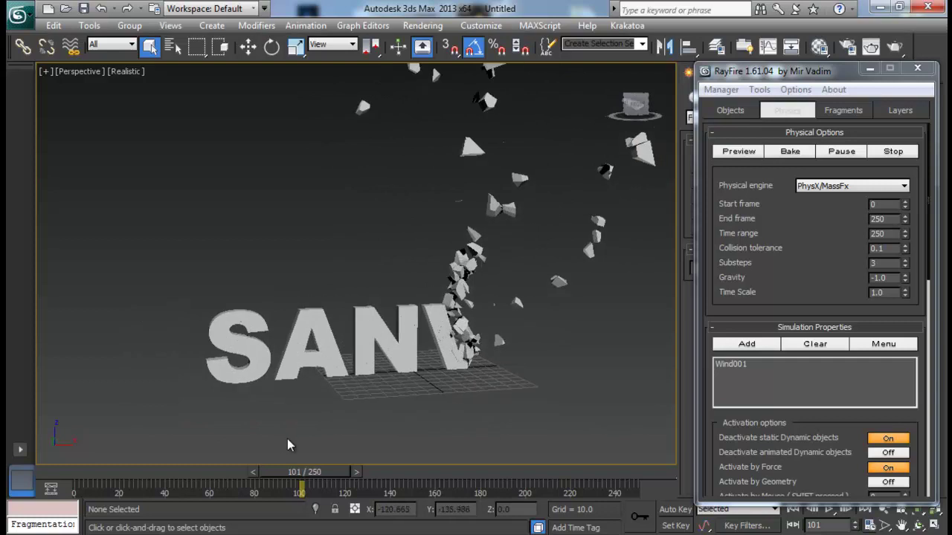
{"action": "left_click_drag", "start_coordinate": [297, 476], "coordinate": [273, 476]}
{"action": "key", "text": "F4"}
{"action": "middle_click_drag", "start_coordinate": [376, 414], "coordinate": [354, 395]}
{"action": "left_click_drag", "start_coordinate": [283, 472], "coordinate": [75, 473]}
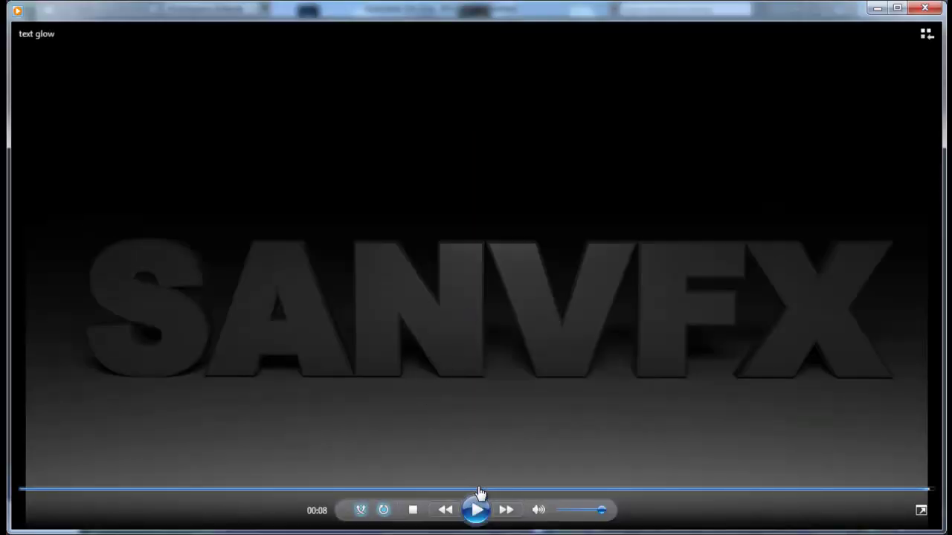
Play the "text glow" reference video in the media player and pause it.
{"action": "left_click", "coordinate": [480, 511]}
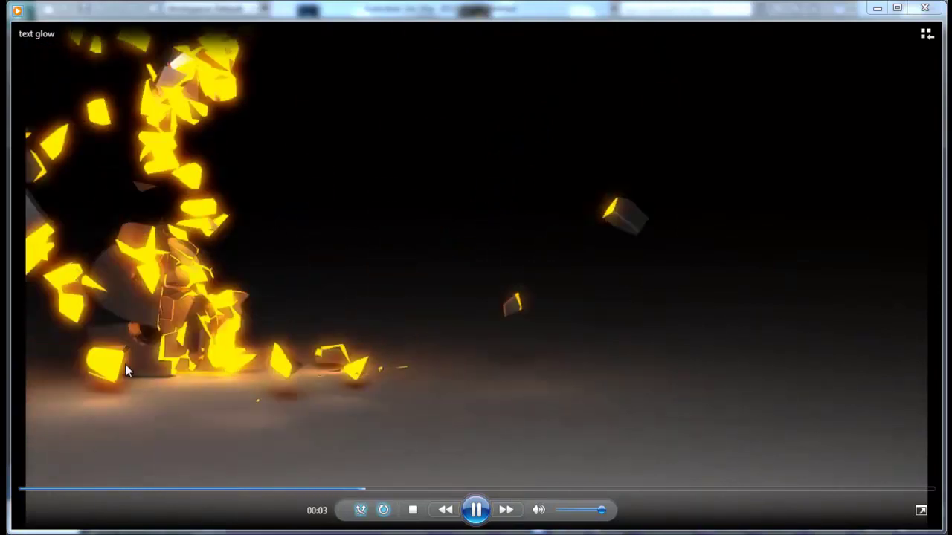
{"action": "left_click", "coordinate": [476, 510]}
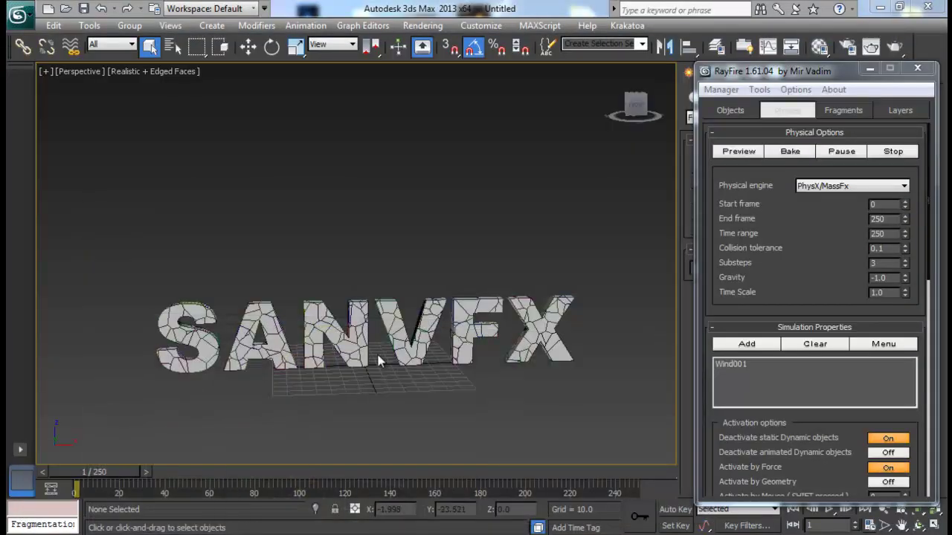
Select all the text fragments at frame 0 and open an enlarged Dope Sheet.
{"action": "left_click_drag", "start_coordinate": [112, 476], "coordinate": [64, 491]}
{"action": "left_click_drag", "start_coordinate": [576, 405], "coordinate": [572, 400]}
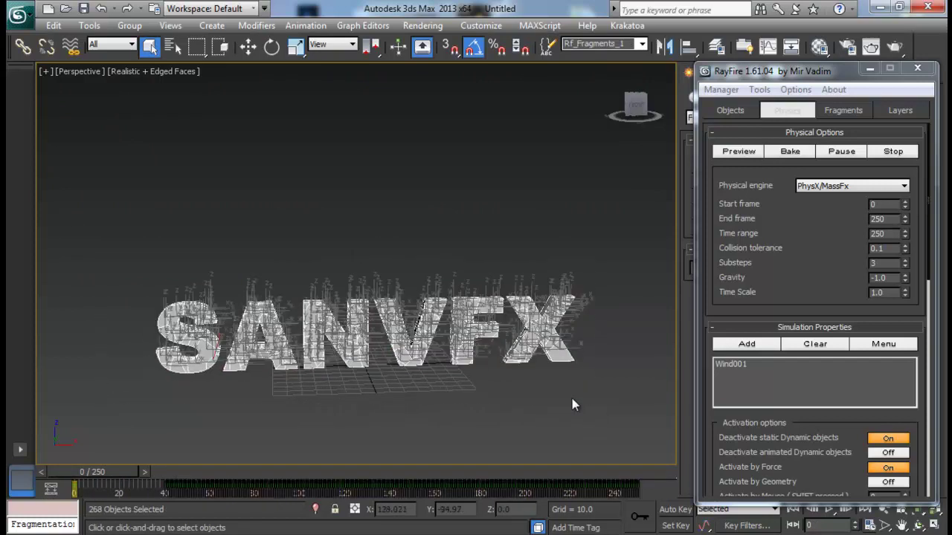
{"action": "left_click", "coordinate": [342, 26]}
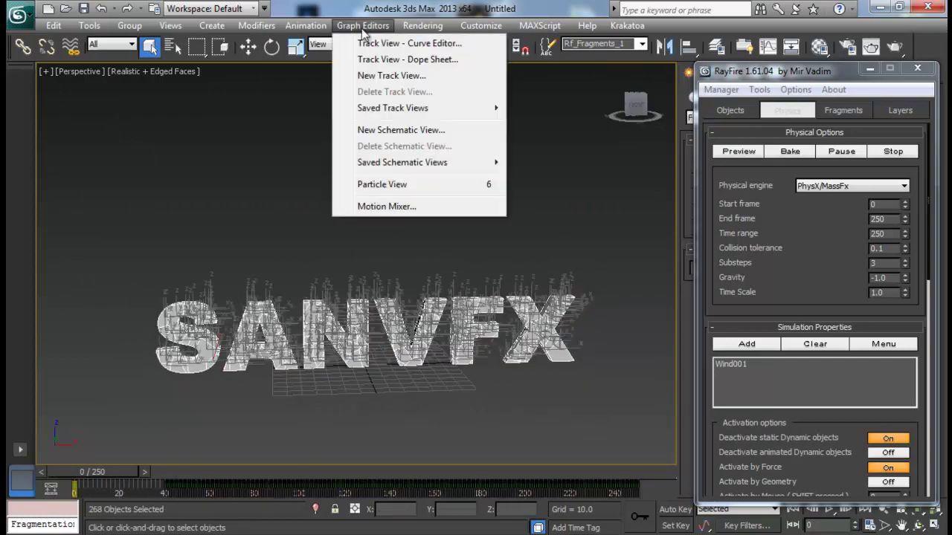
{"action": "left_click", "coordinate": [424, 60]}
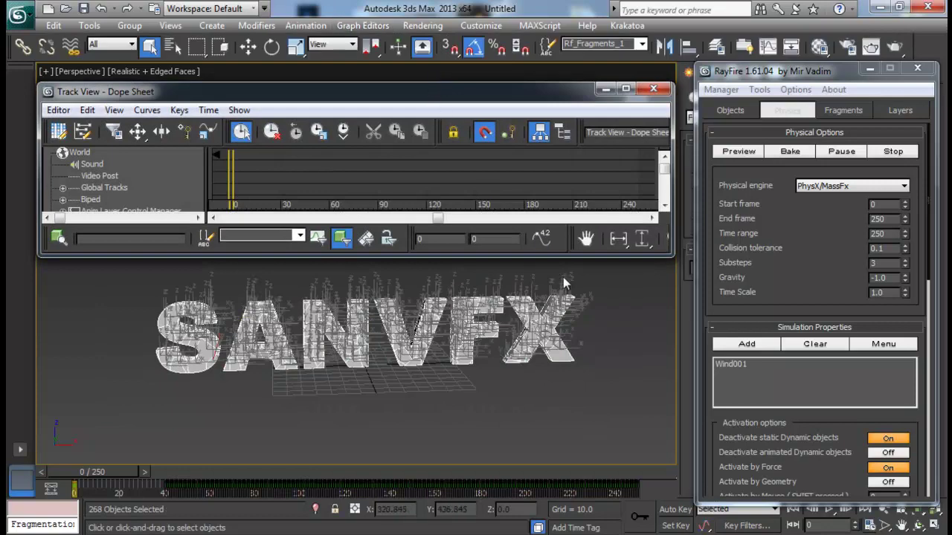
{"action": "left_click_drag", "start_coordinate": [592, 257], "coordinate": [792, 533]}
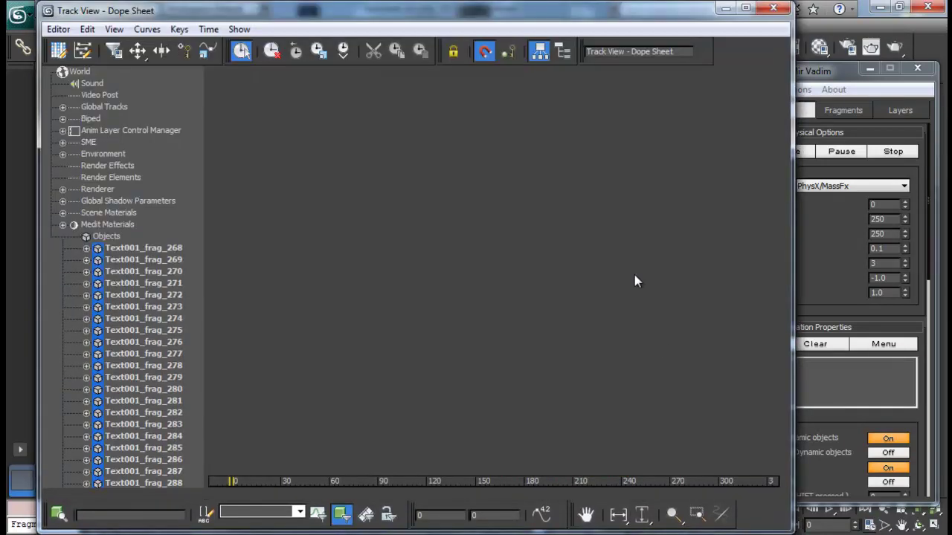
Select the tracks Text001_frag_268 through Text001_frag_535 and mark a time range from frame 13 to 256.
{"action": "left_click", "coordinate": [122, 248]}
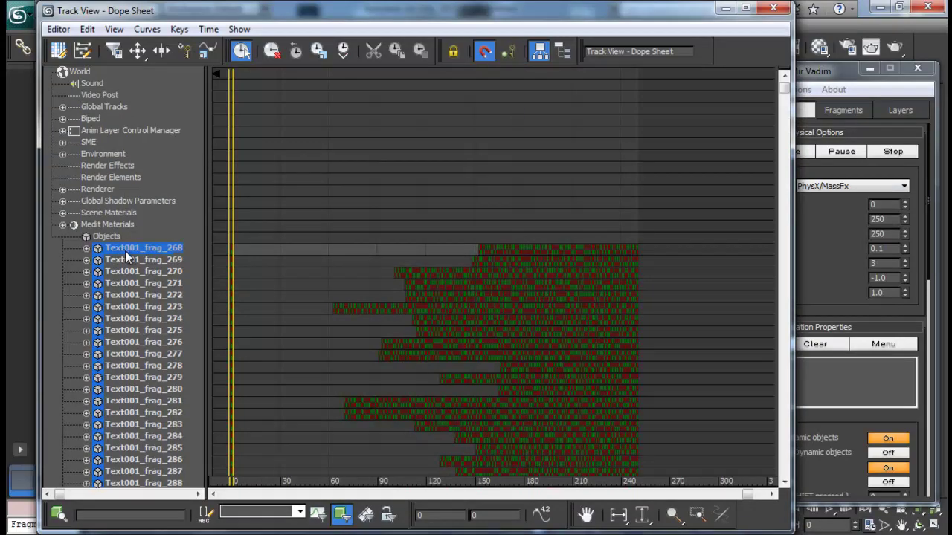
{"action": "middle_click_drag", "start_coordinate": [199, 279], "coordinate": [217, 215]}
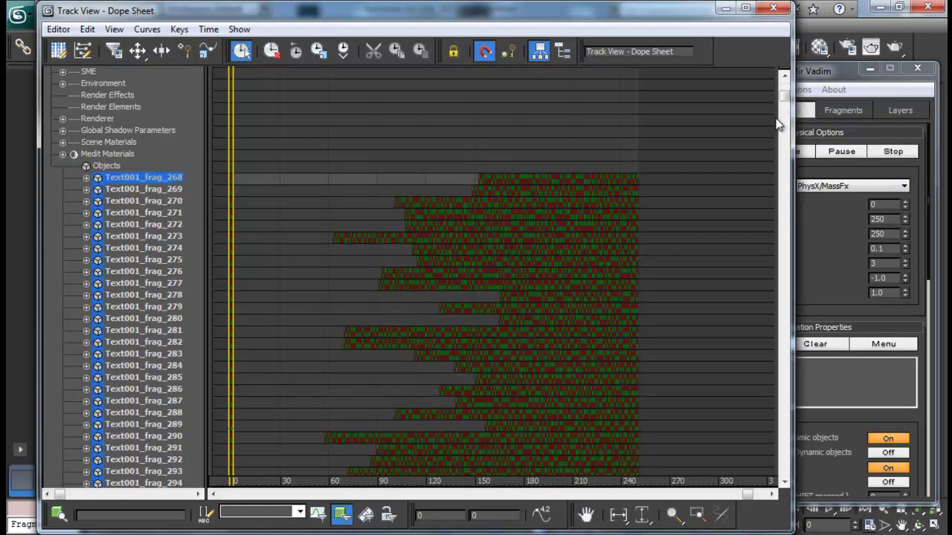
{"action": "left_click_drag", "start_coordinate": [785, 98], "coordinate": [782, 455]}
{"action": "left_click", "coordinate": [127, 226], "text": "shift"}
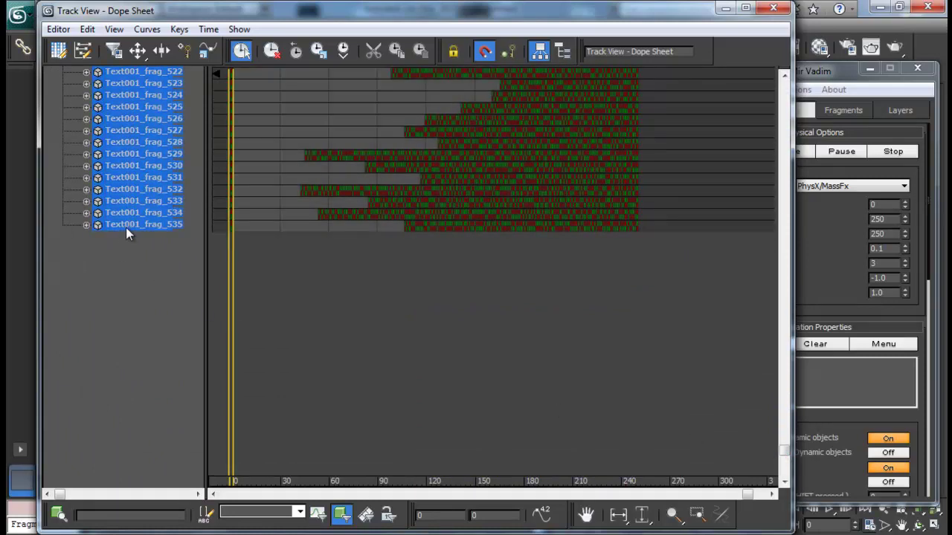
{"action": "left_click_drag", "start_coordinate": [644, 229], "coordinate": [253, 196]}
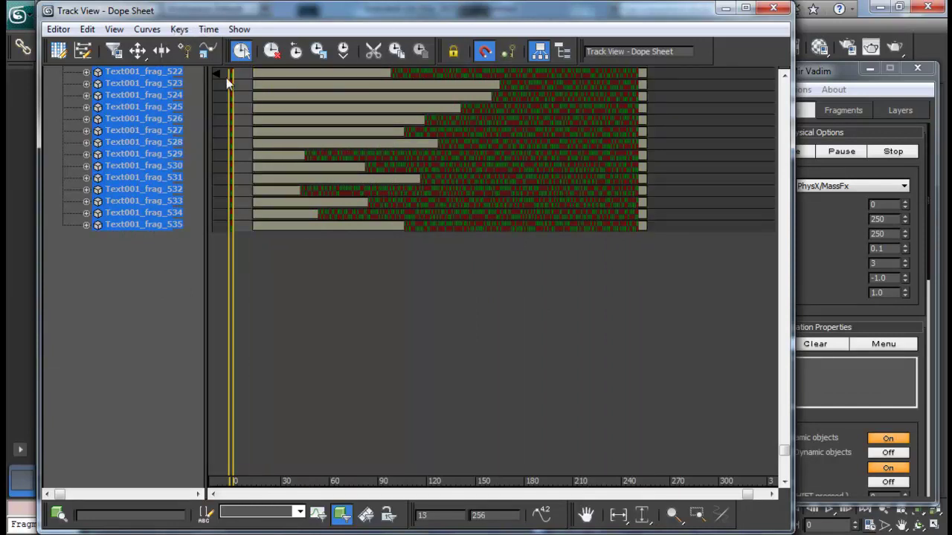
Try reversing the marked time range, minimize the Dope Sheet, and scrub the first frames to check the text.
{"action": "left_click", "coordinate": [207, 29]}
{"action": "left_click", "coordinate": [226, 143]}
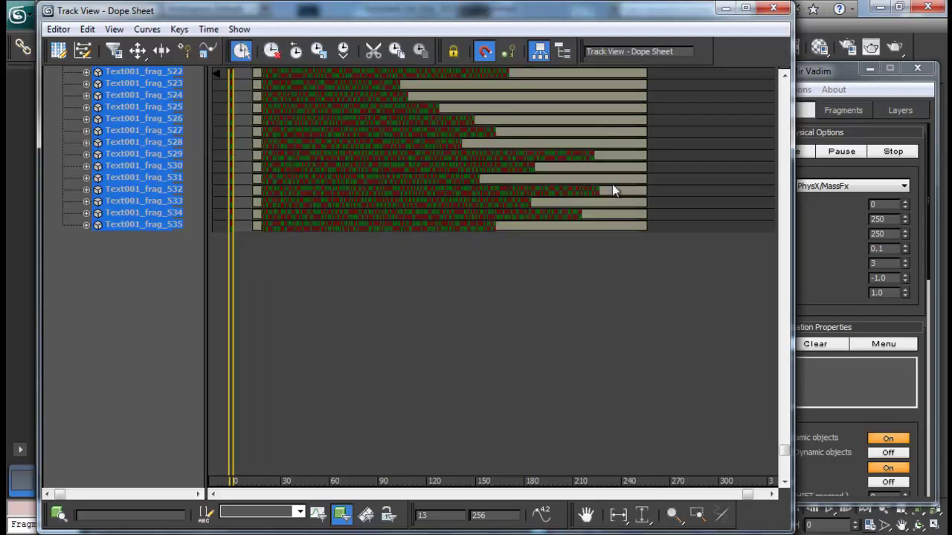
{"action": "left_click", "coordinate": [723, 11]}
{"action": "left_click", "coordinate": [608, 412]}
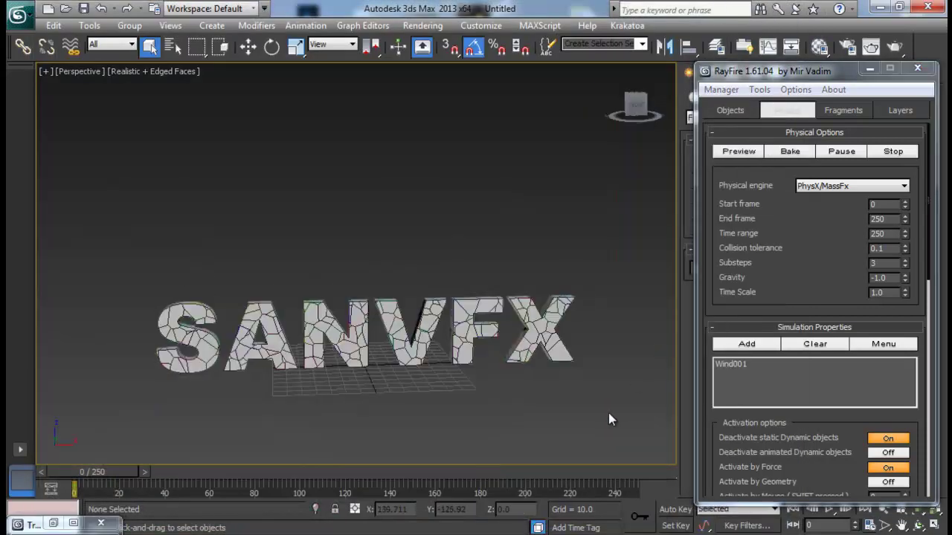
{"action": "left_click_drag", "start_coordinate": [115, 476], "coordinate": [93, 473]}
{"action": "key", "text": "ctrl+a"}
{"action": "key", "text": "ctrl+d"}
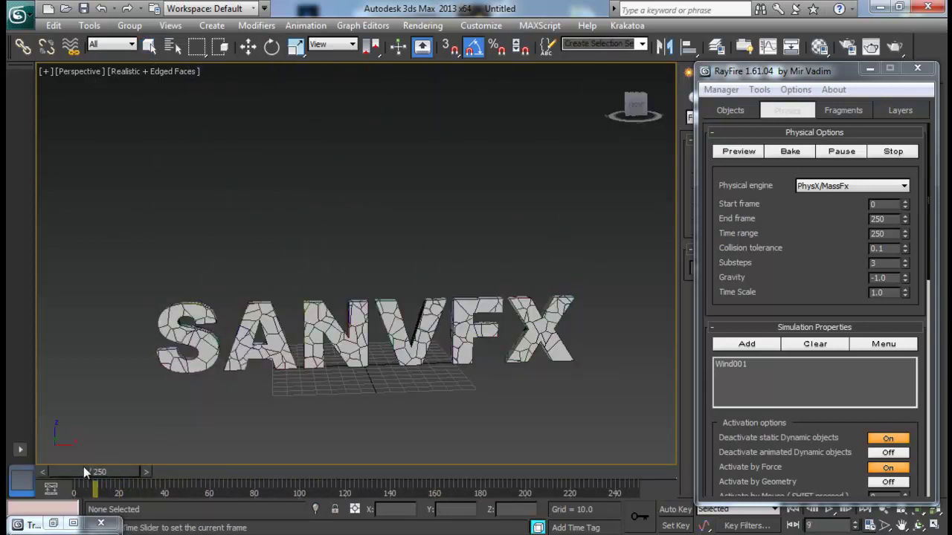
Reselect all the text fragments and reopen the Dope Sheet to show the end of their marked time range.
{"action": "left_click_drag", "start_coordinate": [97, 254], "coordinate": [592, 416]}
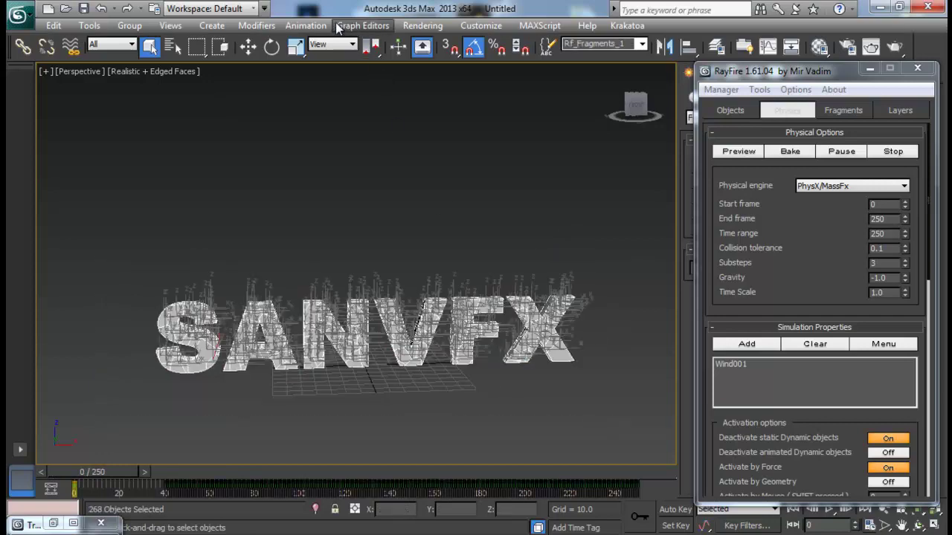
{"action": "left_click", "coordinate": [306, 26]}
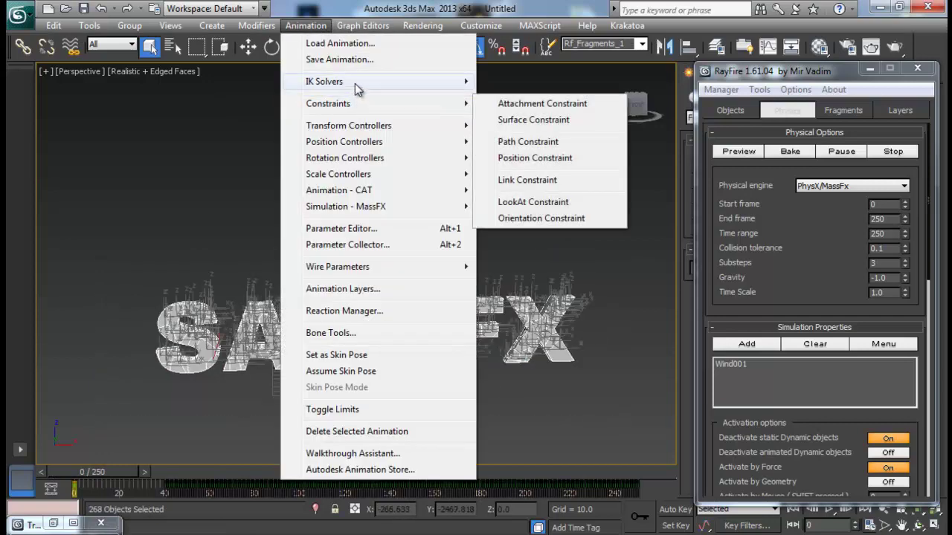
{"action": "mouse_move", "coordinate": [363, 25]}
{"action": "left_click", "coordinate": [407, 58]}
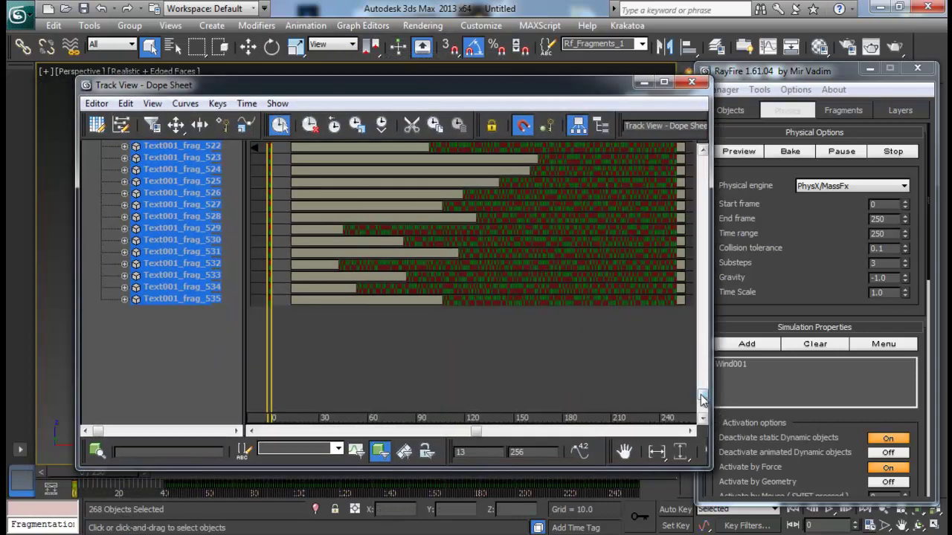
{"action": "left_click_drag", "start_coordinate": [702, 400], "coordinate": [703, 159]}
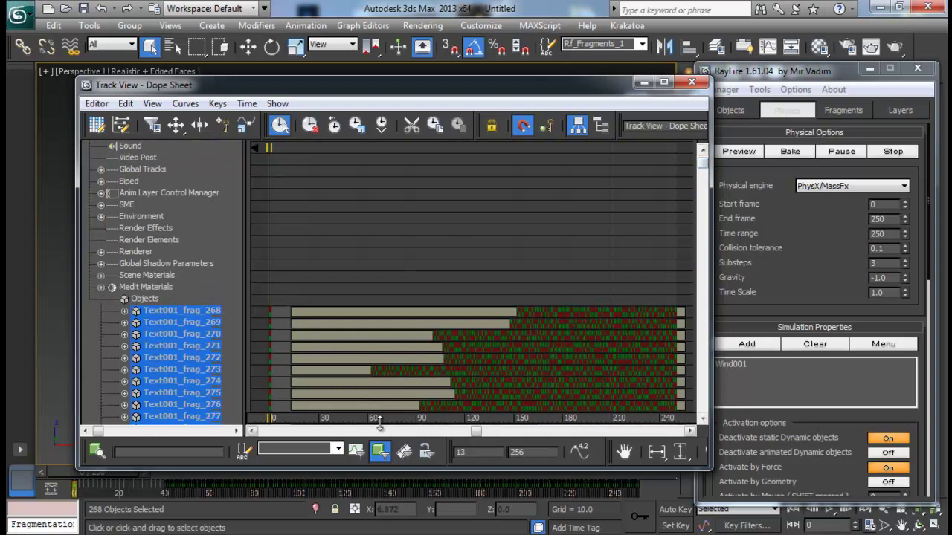
{"action": "left_click_drag", "start_coordinate": [470, 436], "coordinate": [680, 439]}
{"action": "scroll", "coordinate": [568, 245], "scroll_direction": "down", "scroll_amount": 4}
{"action": "scroll", "coordinate": [569, 253], "scroll_direction": "down", "scroll_amount": 3, "text": "ctrl"}
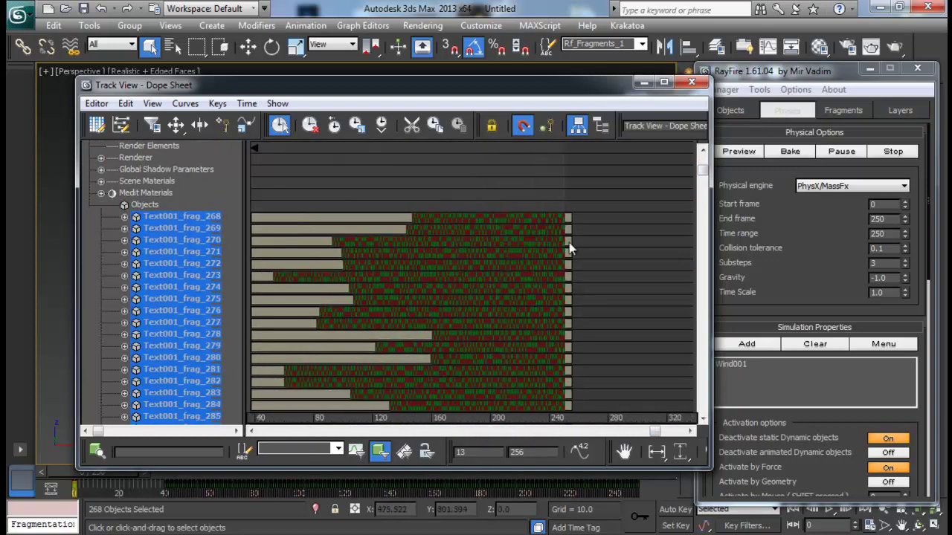
Mark the time range from frame -34 to 263 across all the fragment tracks and reverse it.
{"action": "scroll", "coordinate": [570, 264], "scroll_direction": "down", "scroll_amount": 1, "text": "ctrl"}
{"action": "left_click_drag", "start_coordinate": [707, 171], "coordinate": [702, 392]}
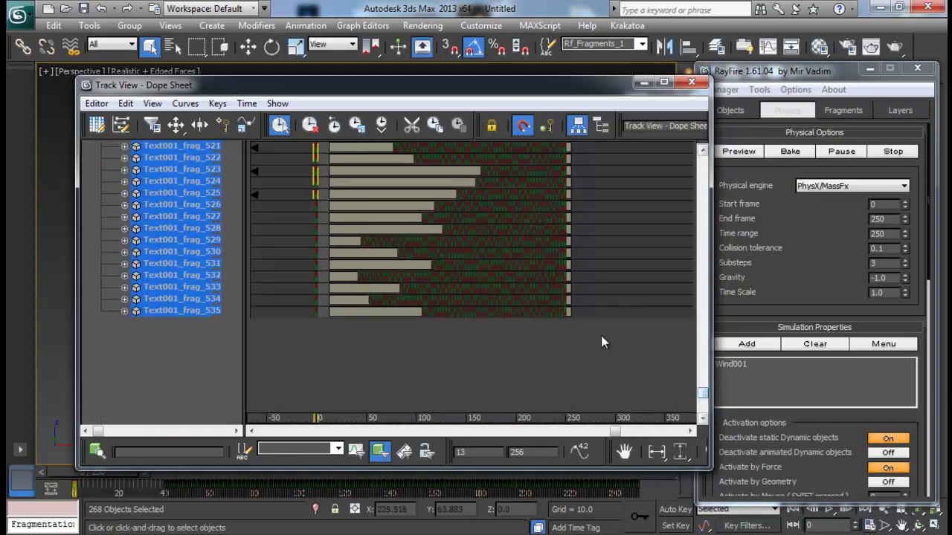
{"action": "left_click_drag", "start_coordinate": [578, 326], "coordinate": [283, 148]}
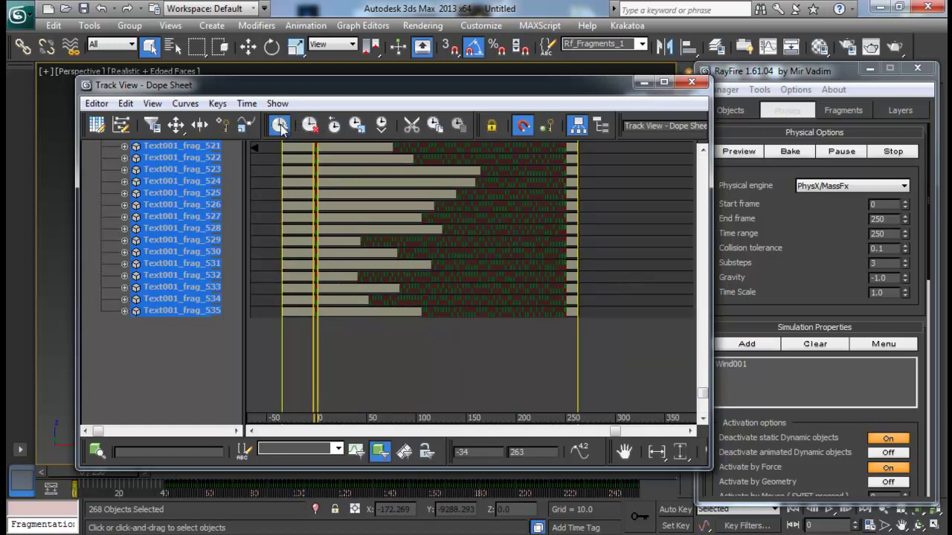
{"action": "left_click", "coordinate": [246, 103]}
{"action": "left_click", "coordinate": [269, 220]}
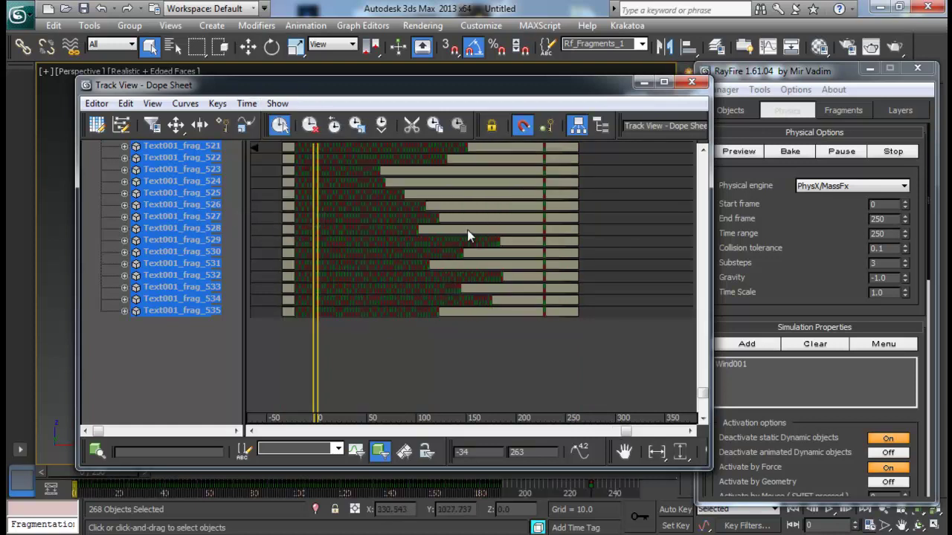
Minimize the Dope Sheet, deselect the fragments, and scrub the timeline to check the reversed animation.
{"action": "left_click", "coordinate": [644, 82]}
{"action": "left_click", "coordinate": [587, 345]}
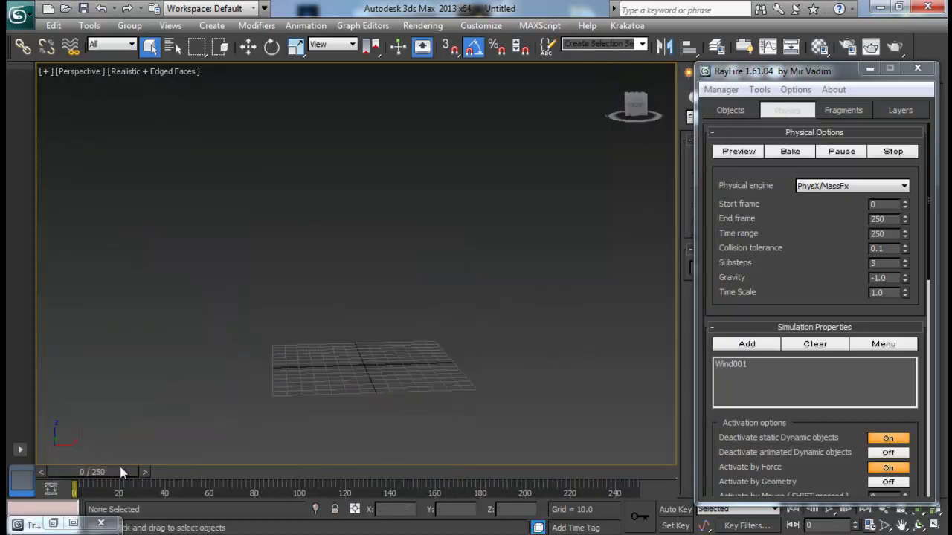
{"action": "left_click_drag", "start_coordinate": [127, 472], "coordinate": [560, 495]}
{"action": "left_click_drag", "start_coordinate": [642, 492], "coordinate": [178, 487]}
Close the Dope Sheet and the RayFire window, and move the timeline to frame 240.
{"action": "left_click", "coordinate": [104, 524]}
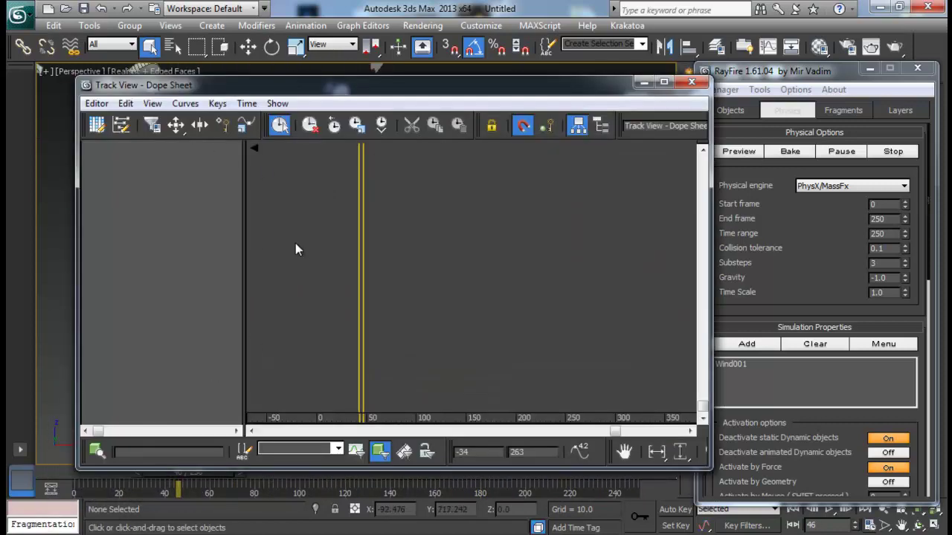
{"action": "left_click", "coordinate": [691, 81]}
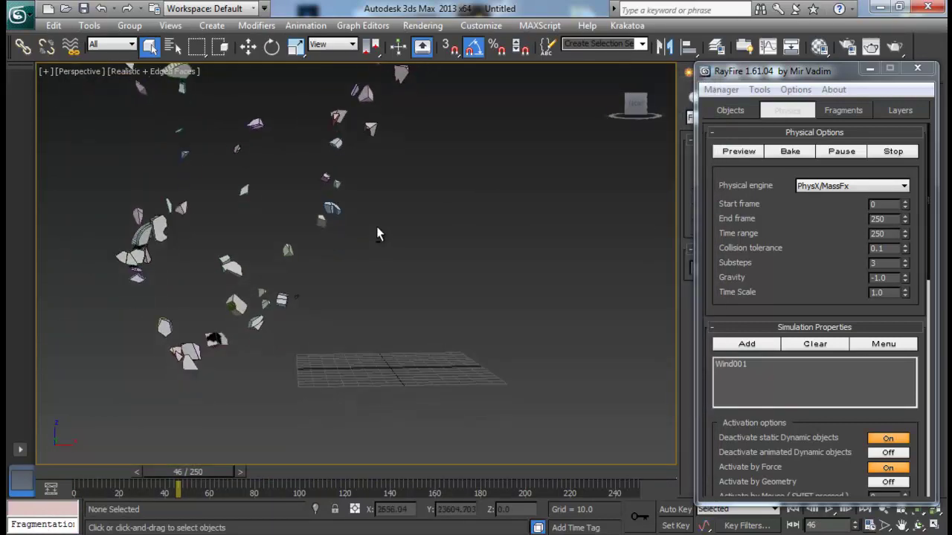
{"action": "left_click_drag", "start_coordinate": [200, 474], "coordinate": [81, 473]}
{"action": "key", "text": "q"}
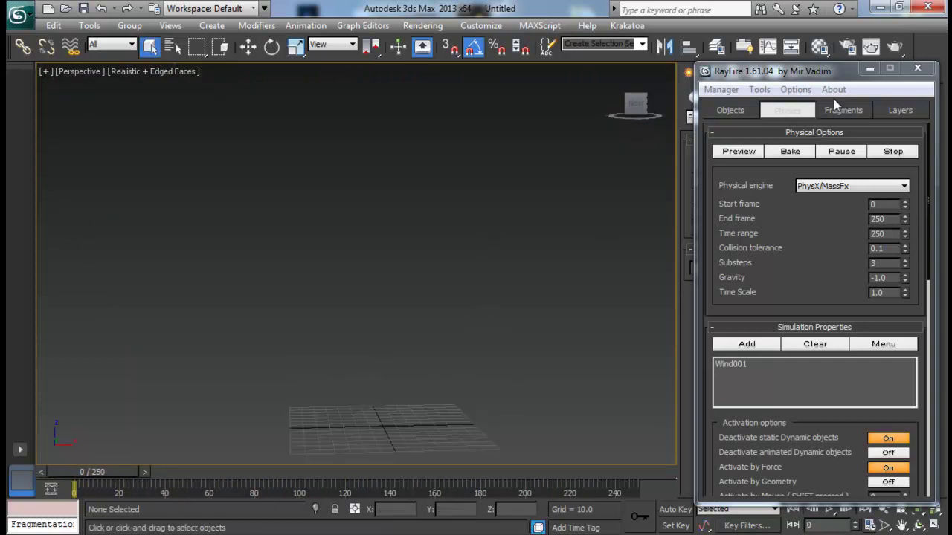
{"action": "left_click", "coordinate": [916, 69]}
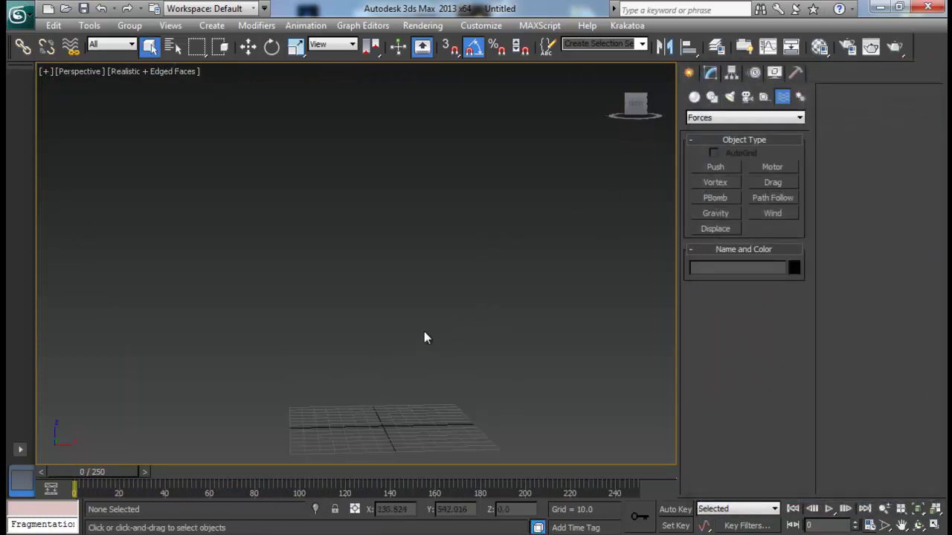
{"action": "left_click_drag", "start_coordinate": [105, 471], "coordinate": [610, 467]}
{"action": "key", "text": "q"}
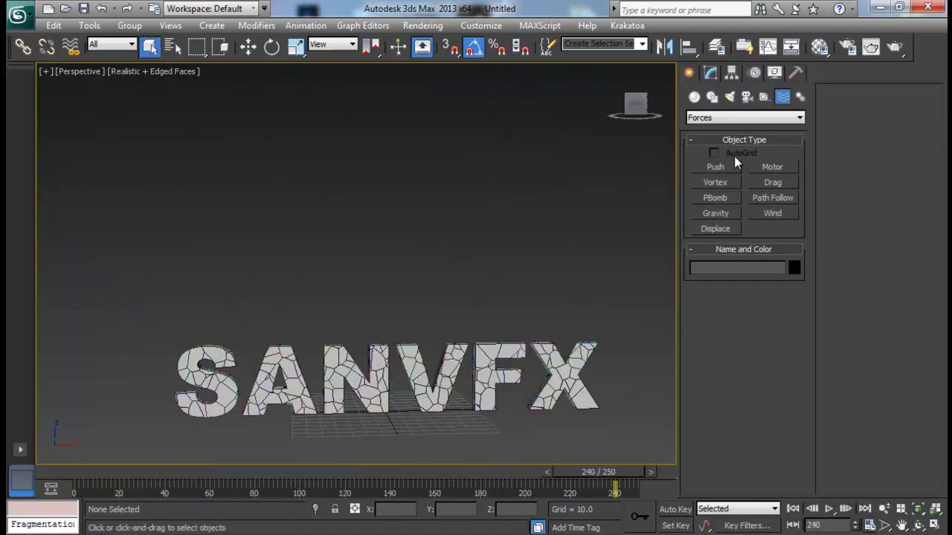
Open the Material Editor and change the first material, 01 - Default, to a VRayMtl.
{"action": "left_click", "coordinate": [819, 47]}
{"action": "left_click_drag", "start_coordinate": [368, 24], "coordinate": [614, 27]}
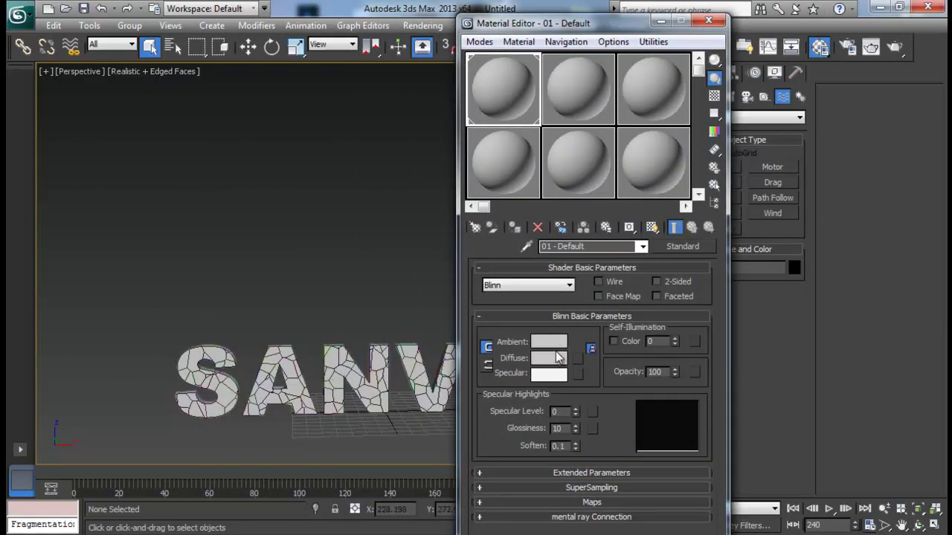
{"action": "left_click", "coordinate": [678, 252]}
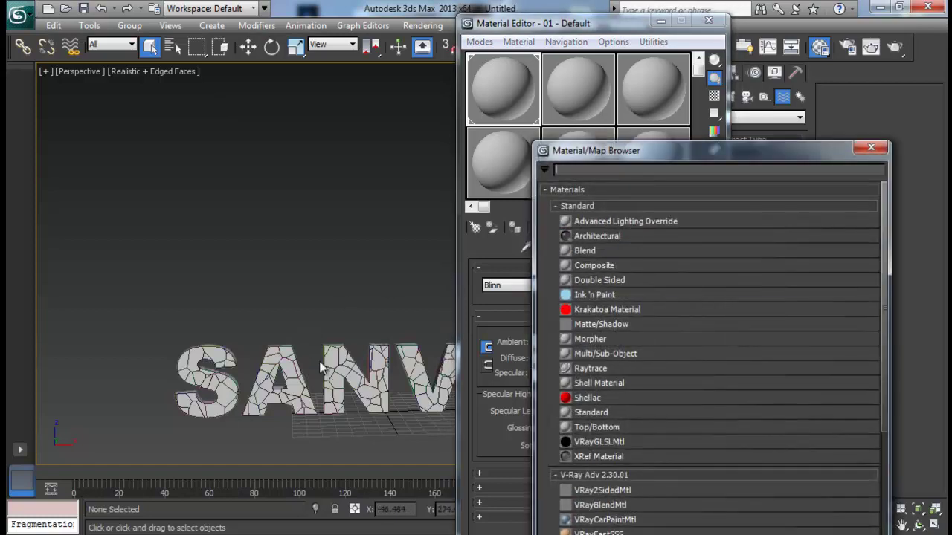
{"action": "left_click_drag", "start_coordinate": [791, 159], "coordinate": [778, 39]}
{"action": "left_click_drag", "start_coordinate": [873, 284], "coordinate": [876, 345]}
{"action": "double_click", "coordinate": [583, 381]}
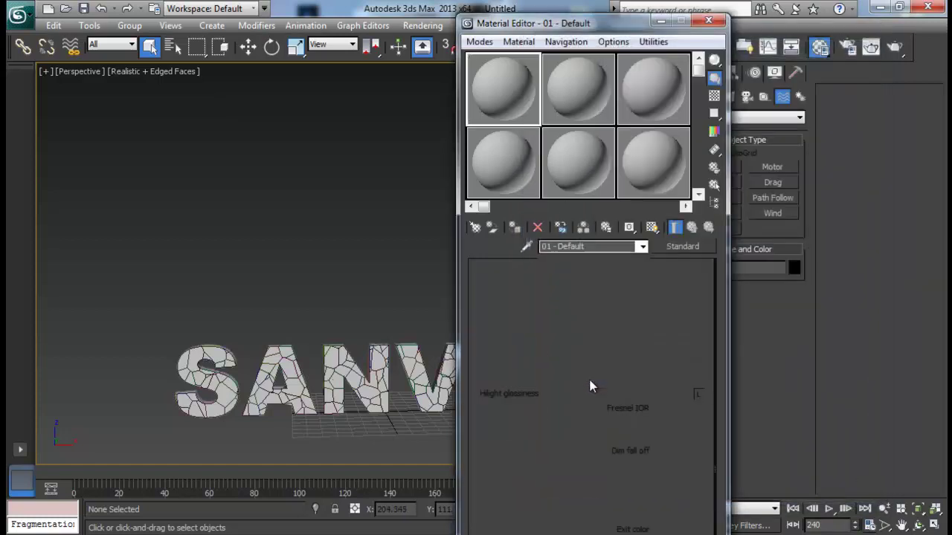
Set the VRayMtl's diffuse colour to dark grey.
{"action": "scroll", "coordinate": [618, 342], "scroll_direction": "down", "scroll_amount": 1}
{"action": "scroll", "coordinate": [618, 342], "scroll_direction": "down", "scroll_amount": 1}
{"action": "left_click", "coordinate": [568, 318]}
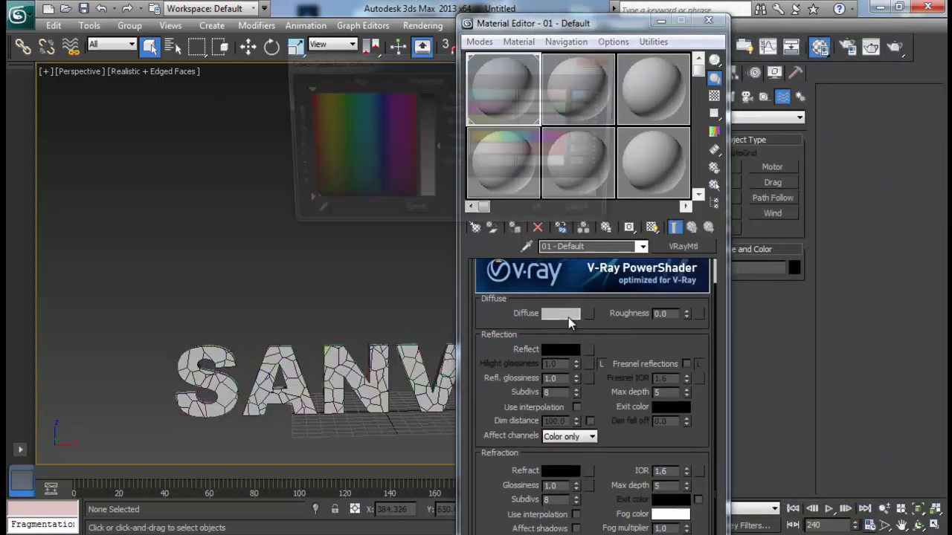
{"action": "left_click_drag", "start_coordinate": [432, 113], "coordinate": [433, 101]}
{"action": "left_click", "coordinate": [545, 215]}
Set the VRayMtl's reflection colour to a neutral grey with a value of 81.
{"action": "scroll", "coordinate": [621, 339], "scroll_direction": "down", "scroll_amount": 2}
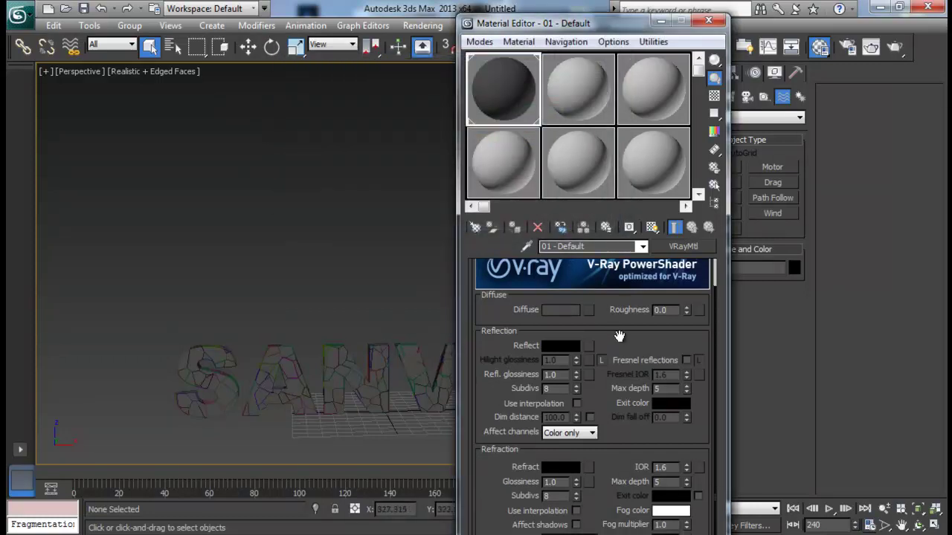
{"action": "left_click", "coordinate": [564, 326]}
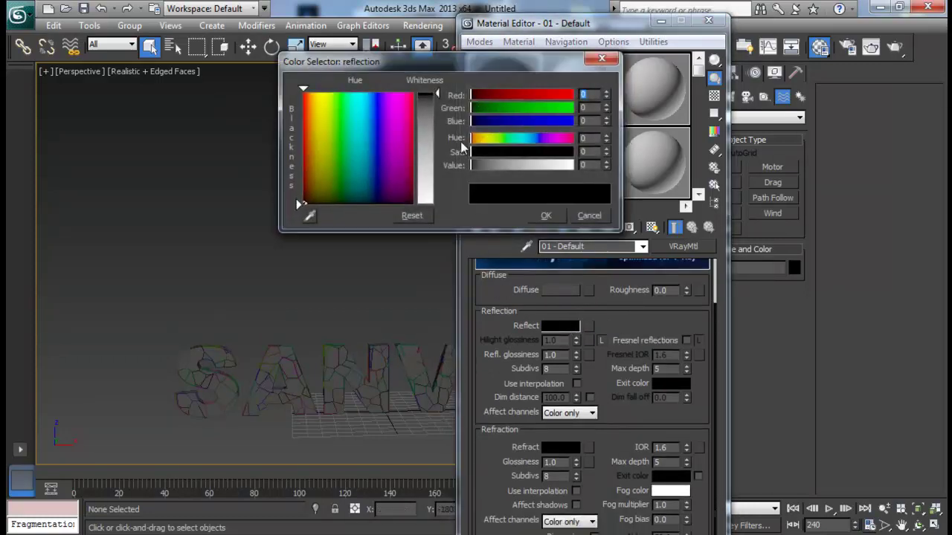
{"action": "left_click_drag", "start_coordinate": [431, 116], "coordinate": [433, 141]}
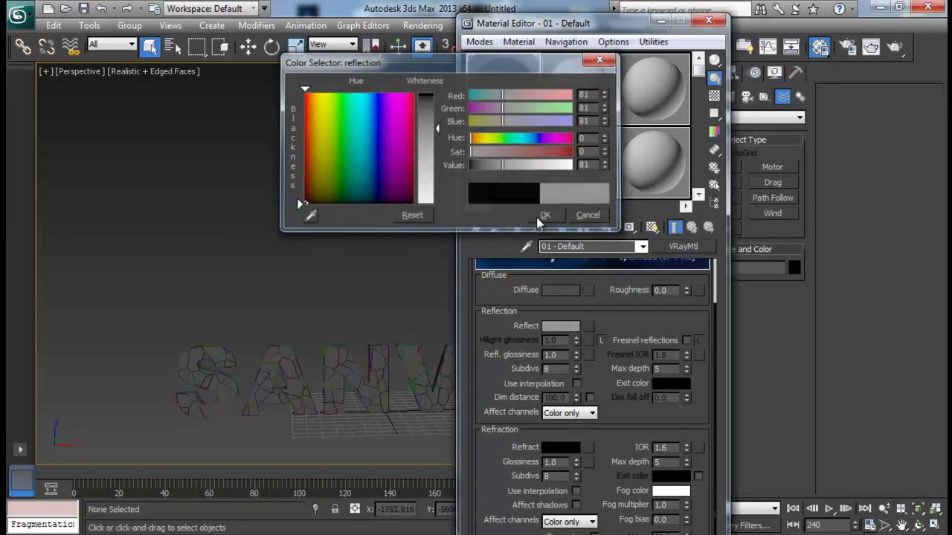
{"action": "left_click", "coordinate": [545, 216]}
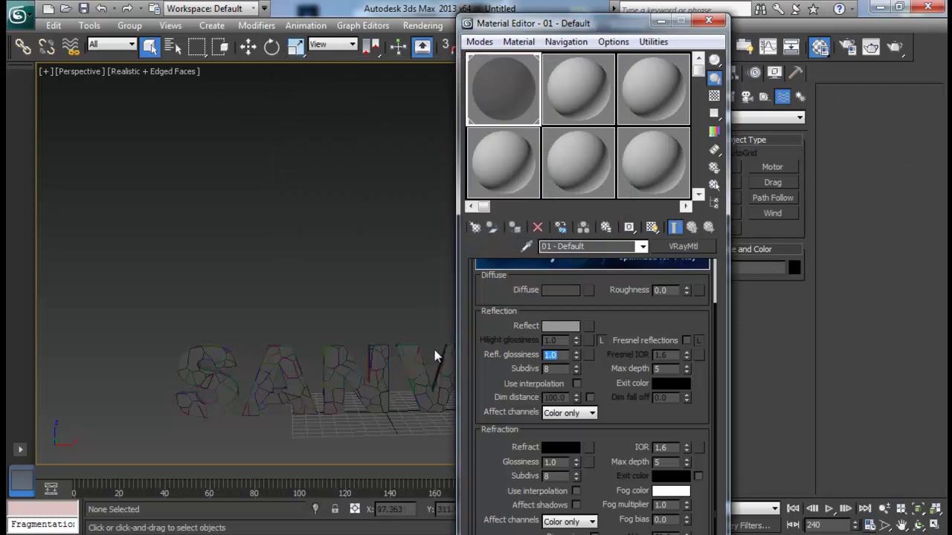
Set the VRayMtl's reflection glossiness to 0.8 and its reflection subdivs to 14.
{"action": "type", "text": "0.8"}
{"action": "key", "text": "Return"}
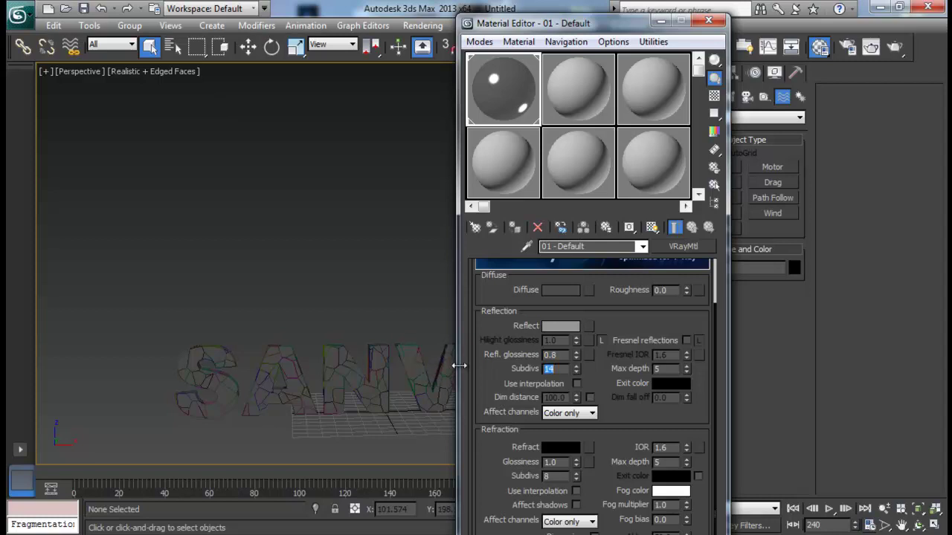
{"action": "left_click_drag", "start_coordinate": [623, 373], "coordinate": [598, 361]}
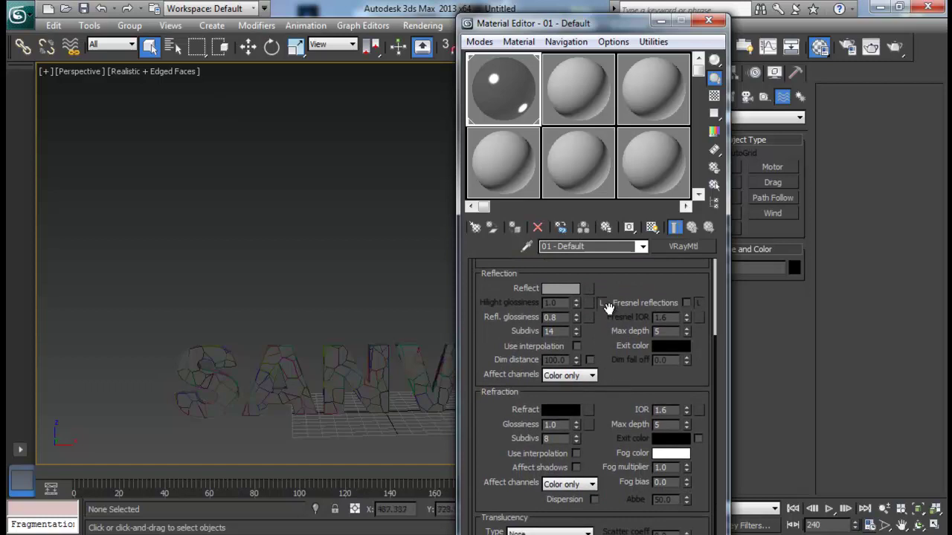
{"action": "left_click_drag", "start_coordinate": [608, 309], "coordinate": [603, 532]}
Change the second material, 02 - Default, to a VRayLightMtl.
{"action": "left_click", "coordinate": [571, 94]}
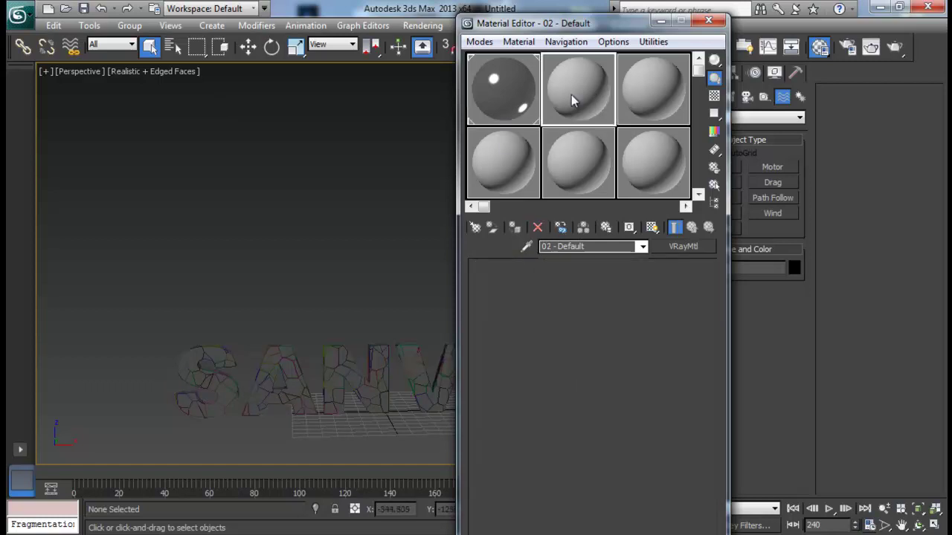
{"action": "left_click", "coordinate": [674, 244]}
{"action": "left_click_drag", "start_coordinate": [870, 256], "coordinate": [873, 295]}
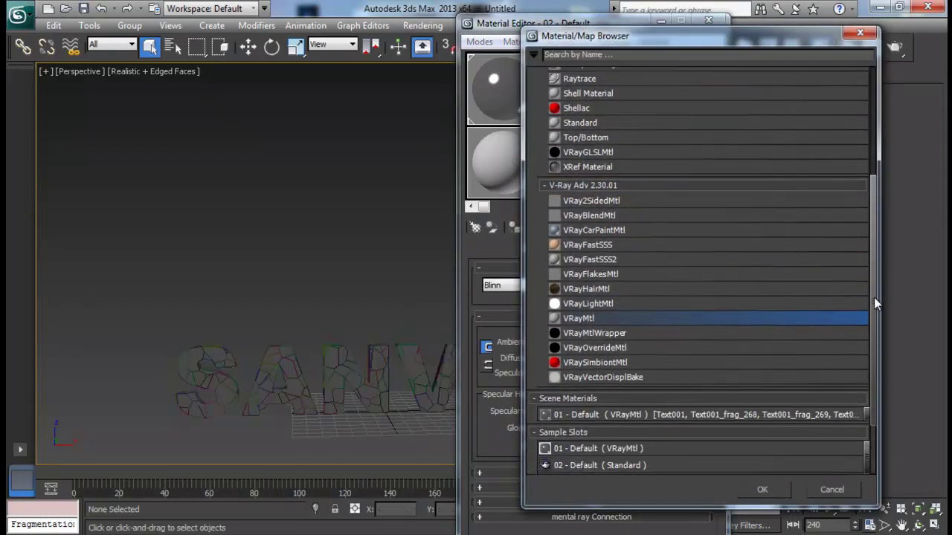
{"action": "double_click", "coordinate": [582, 300]}
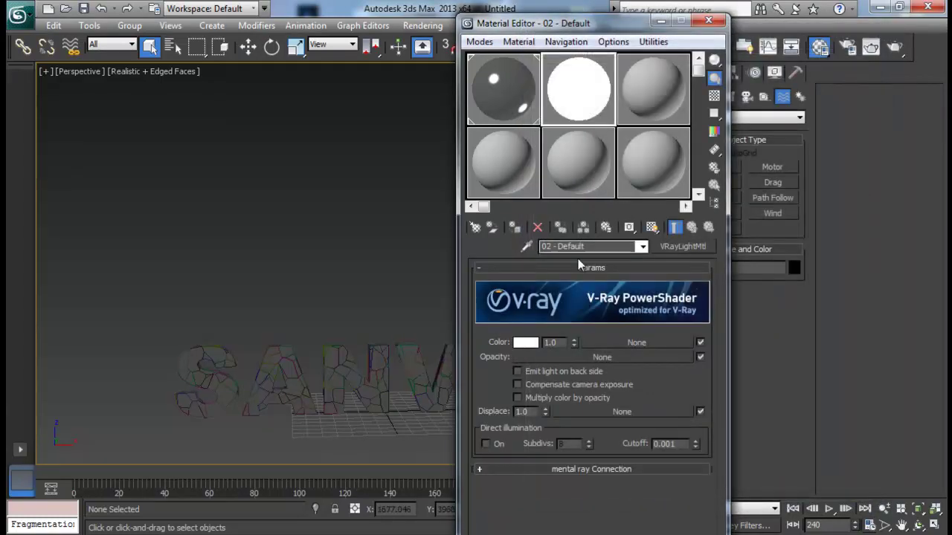
Set the VRayLightMtl's colour to a saturated golden yellow.
{"action": "left_click", "coordinate": [525, 342]}
{"action": "mouse_move", "coordinate": [352, 119]}
{"action": "left_mouse_down"}
{"action": "mouse_move", "coordinate": [297, 93]}
{"action": "mouse_move", "coordinate": [310, 94]}
{"action": "left_mouse_up"}
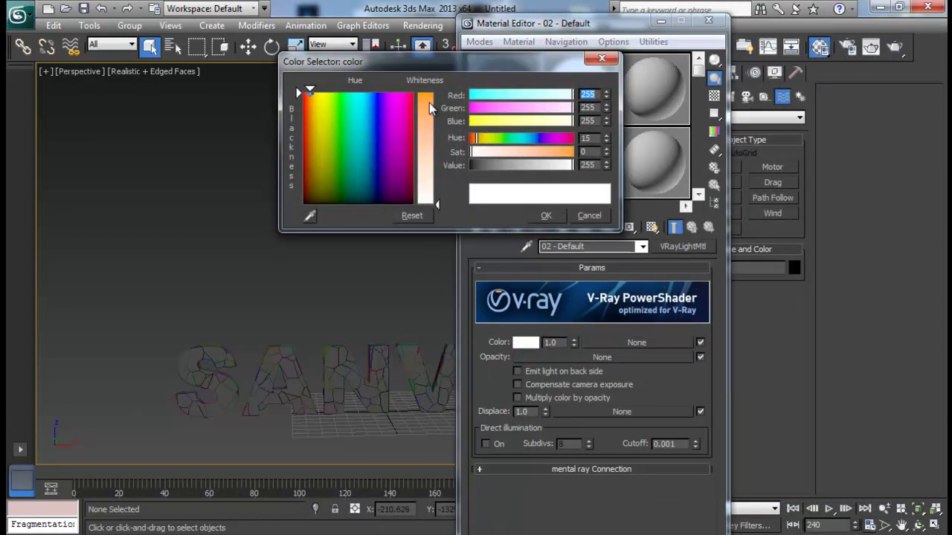
{"action": "left_click_drag", "start_coordinate": [429, 108], "coordinate": [429, 96]}
{"action": "left_click", "coordinate": [314, 98]}
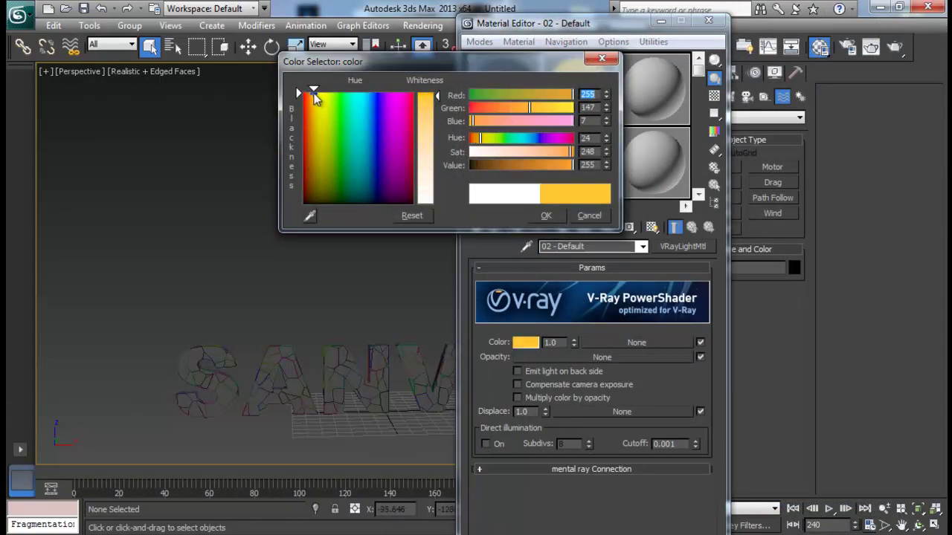
{"action": "left_click", "coordinate": [551, 215]}
Reposition the Material Editor and load a Multi/Sub-Object material into the third sample slot.
{"action": "left_click_drag", "start_coordinate": [612, 25], "coordinate": [706, 23]}
{"action": "middle_click_drag", "start_coordinate": [466, 253], "coordinate": [424, 284]}
{"action": "left_click", "coordinate": [752, 90]}
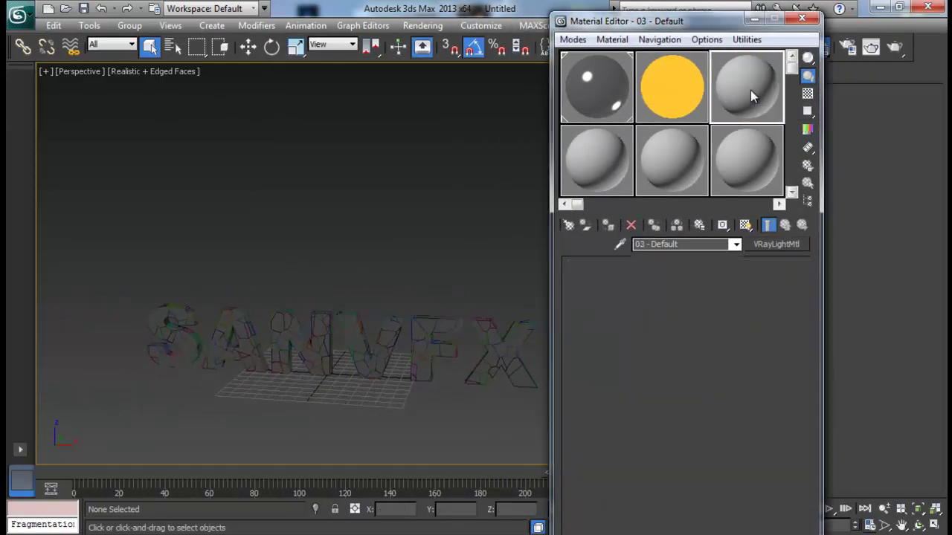
{"action": "left_click", "coordinate": [570, 225]}
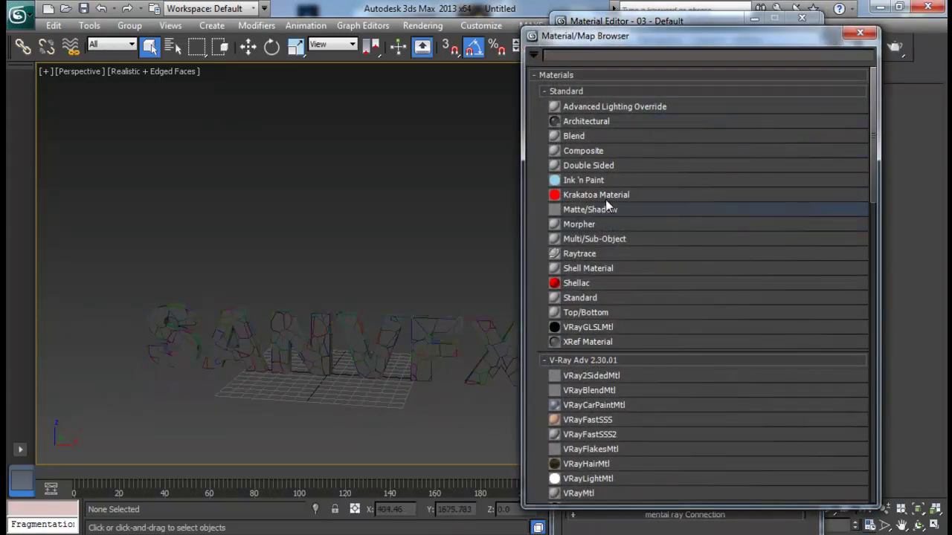
{"action": "double_click", "coordinate": [606, 240]}
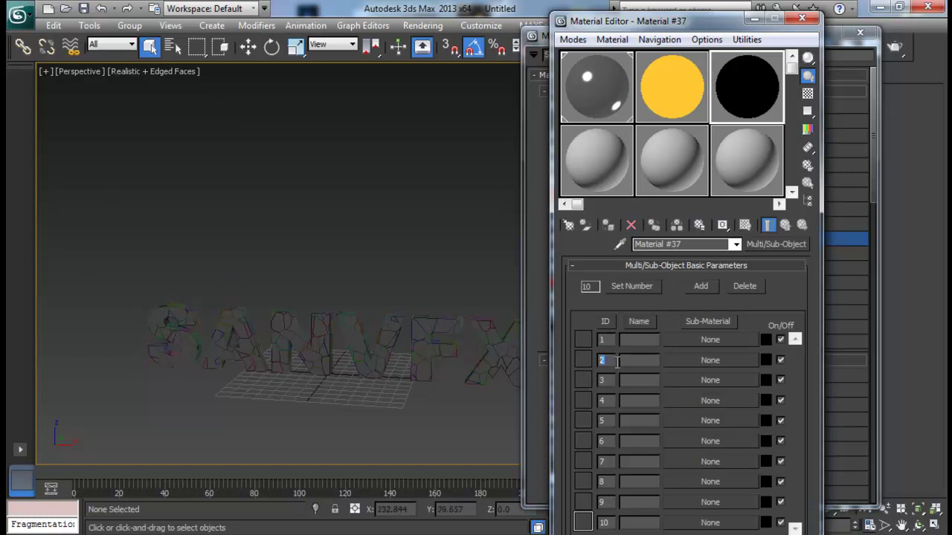
Rename the VRayMtl as "Outer faces mtl" and the VRayLightMtl as "inner face material".
{"action": "left_click", "coordinate": [593, 90]}
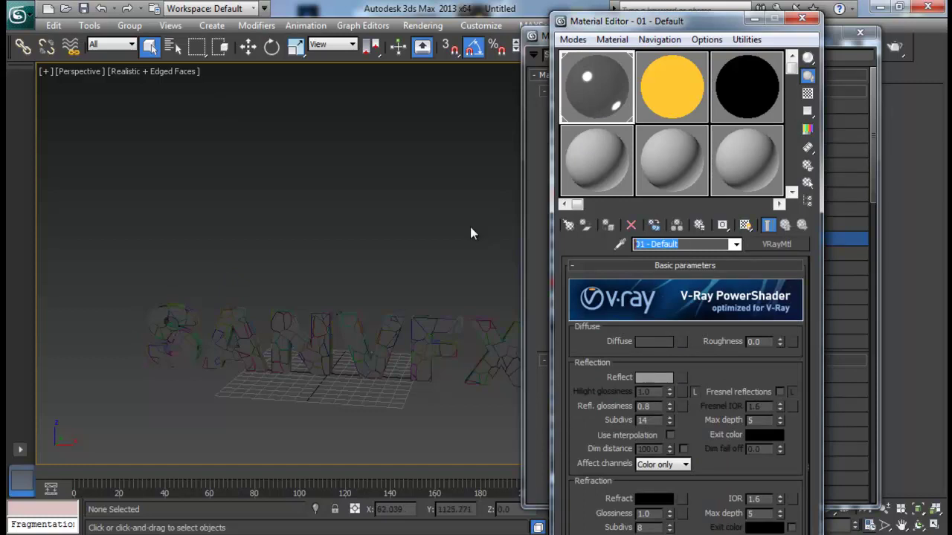
{"action": "type", "text": "Outer faces mtl"}
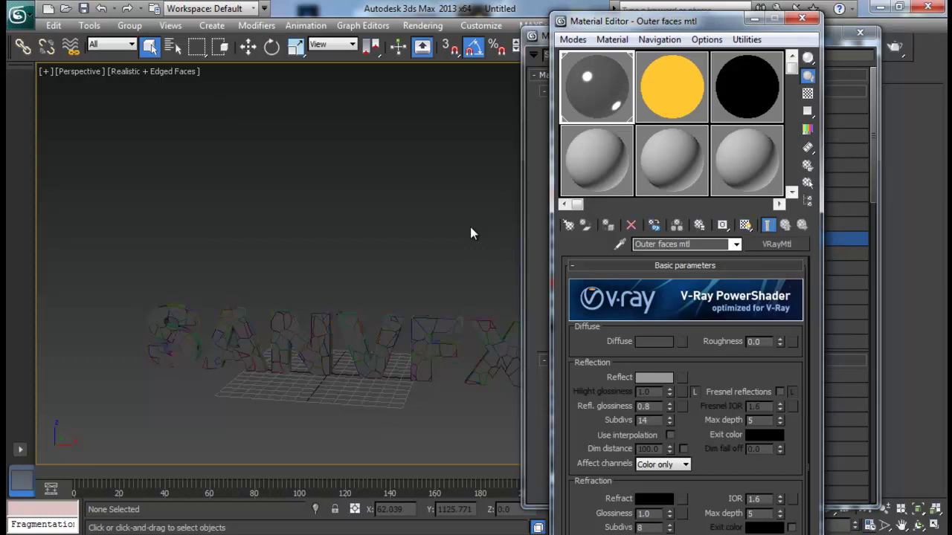
{"action": "left_click", "coordinate": [692, 119]}
{"action": "left_click_drag", "start_coordinate": [707, 246], "coordinate": [431, 245]}
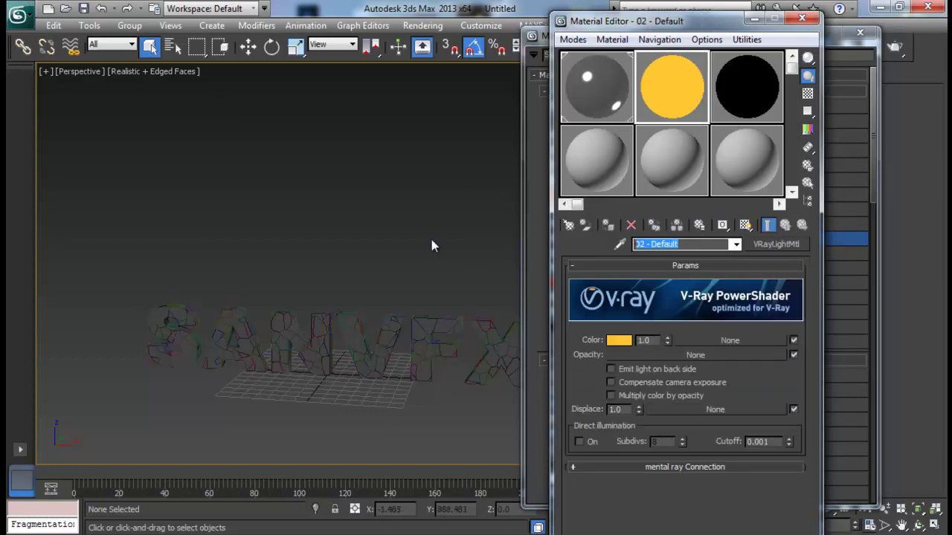
{"action": "type", "text": "inner face material"}
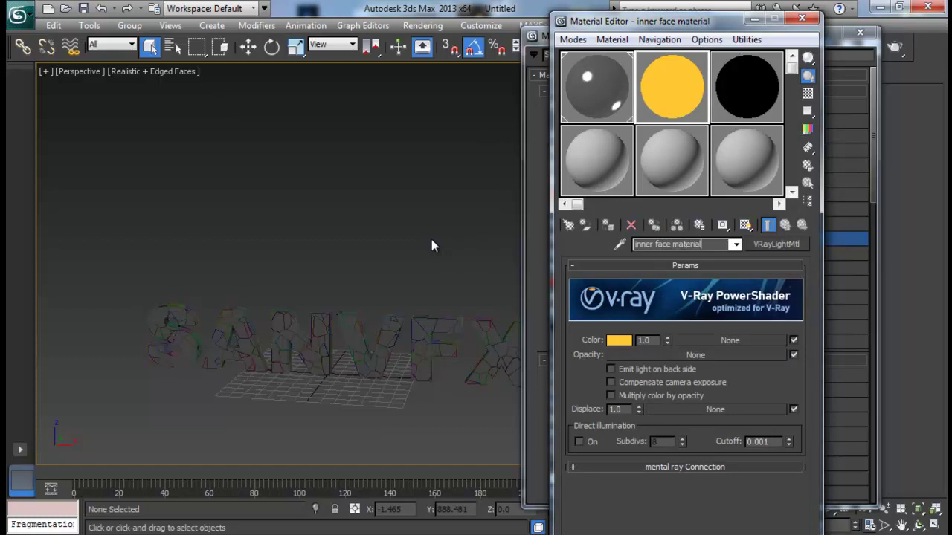
Instance Outer faces mtl into ID 2 and inner face material into ID 1 of the Multi/Sub-Object material.
{"action": "left_click", "coordinate": [747, 85]}
{"action": "left_click_drag", "start_coordinate": [597, 95], "coordinate": [682, 364]}
{"action": "left_click", "coordinate": [653, 433]}
{"action": "left_click_drag", "start_coordinate": [676, 70], "coordinate": [735, 289]}
{"action": "left_click", "coordinate": [740, 93]}
{"action": "left_click_drag", "start_coordinate": [710, 345], "coordinate": [710, 344]}
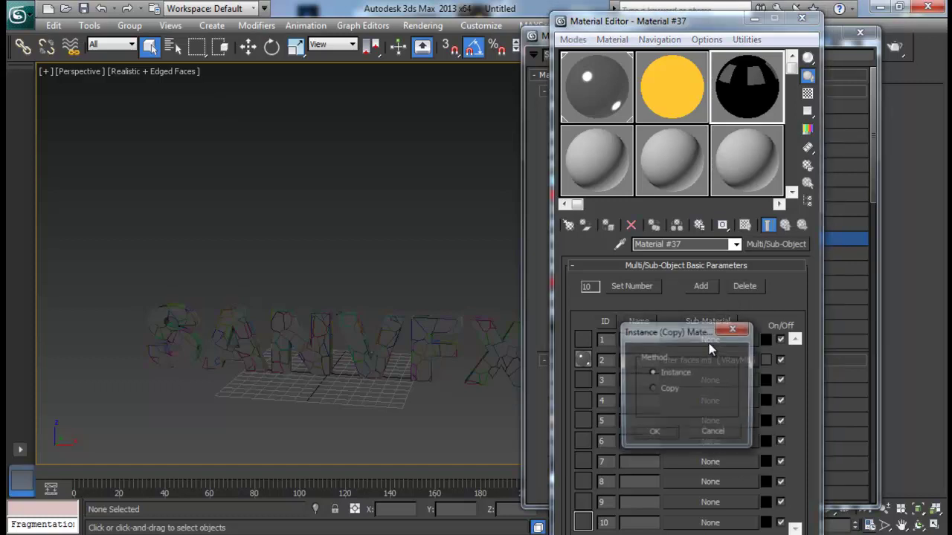
{"action": "left_click", "coordinate": [654, 436]}
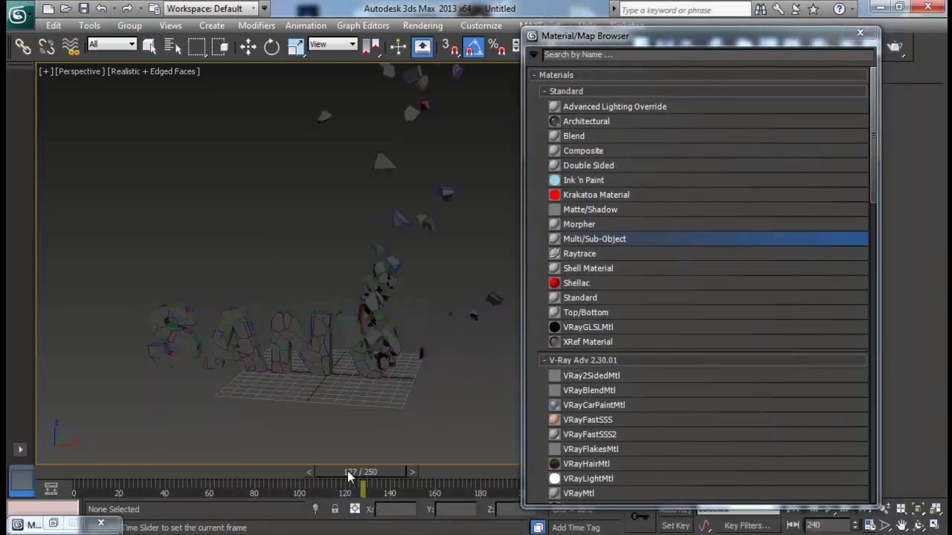
Assign the Multi/Sub-Object material to all the fragments of the SANVFX text, and clear the selection.
{"action": "left_click_drag", "start_coordinate": [347, 476], "coordinate": [276, 476]}
{"action": "left_click", "coordinate": [49, 525]}
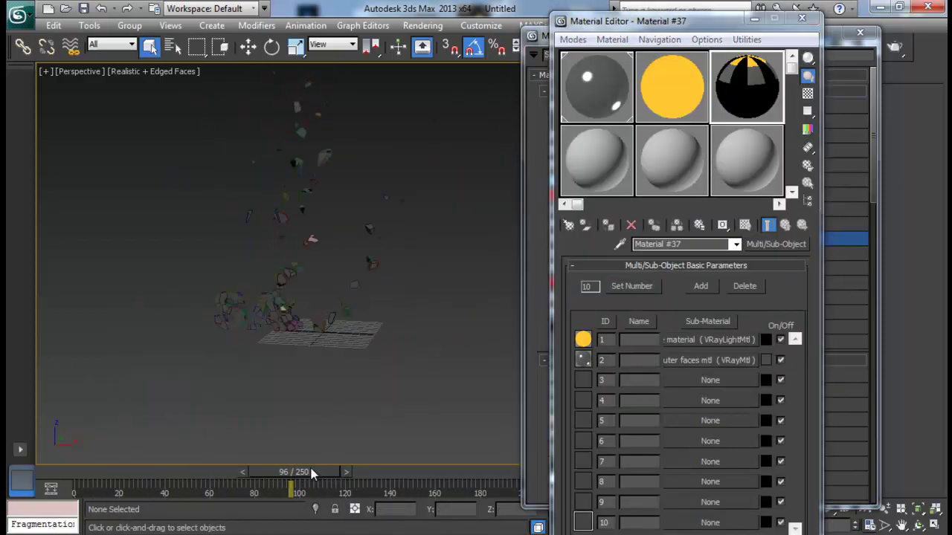
{"action": "left_click_drag", "start_coordinate": [313, 474], "coordinate": [552, 471]}
{"action": "left_click_drag", "start_coordinate": [121, 240], "coordinate": [470, 371]}
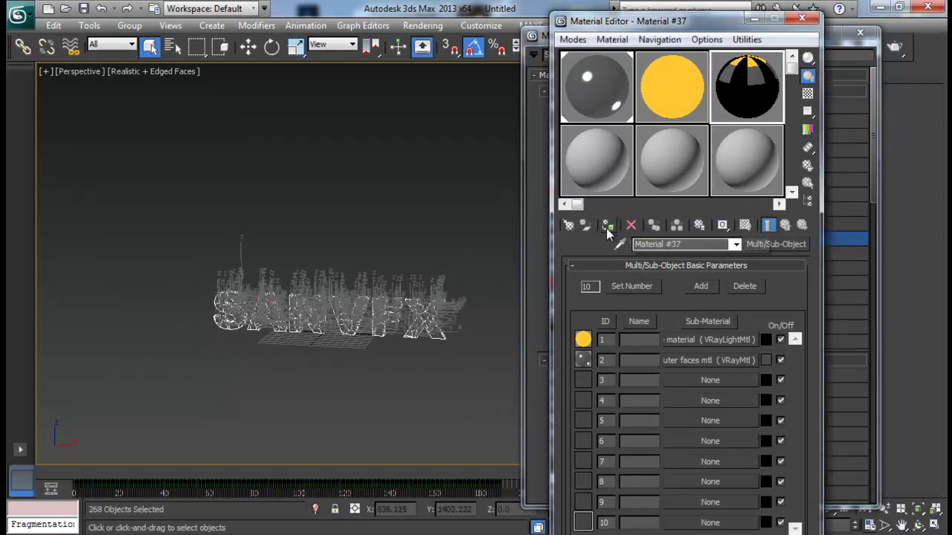
{"action": "left_click", "coordinate": [754, 19]}
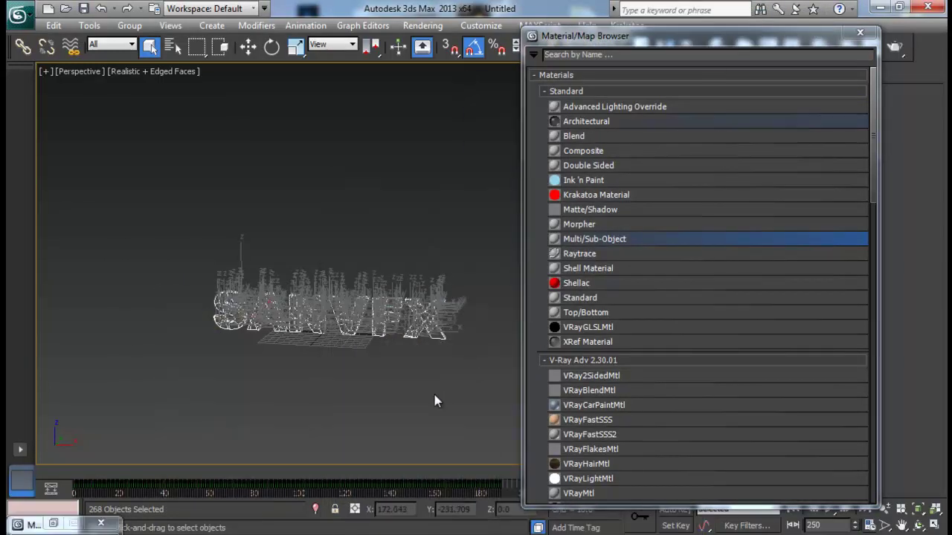
{"action": "left_click", "coordinate": [434, 401]}
Examine the inner and outer face materials on the flying fragments at frames 101 and 83, and review the inner face material's parameters.
{"action": "left_click_drag", "start_coordinate": [403, 471], "coordinate": [301, 472]}
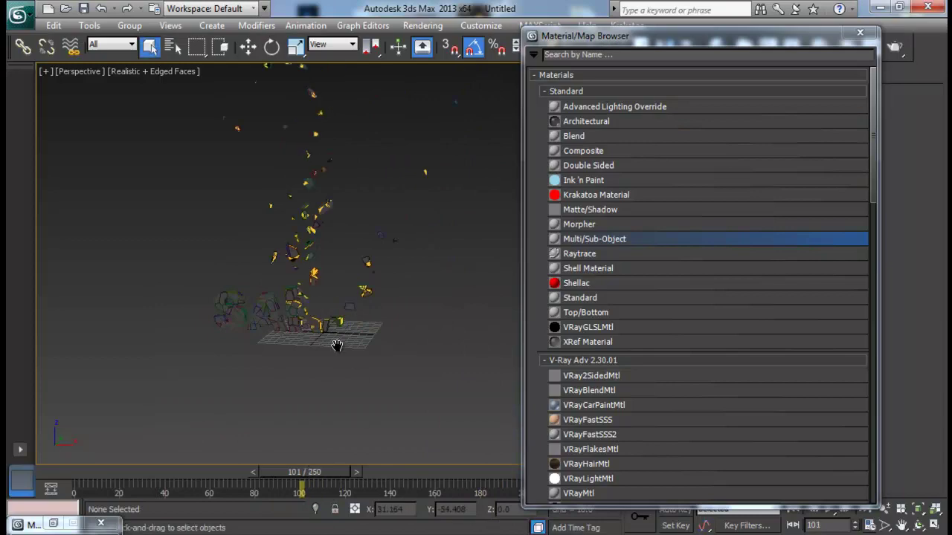
{"action": "scroll", "coordinate": [337, 346], "scroll_direction": "up", "scroll_amount": 10}
{"action": "middle_click_drag", "start_coordinate": [376, 298], "coordinate": [401, 327], "text": "alt"}
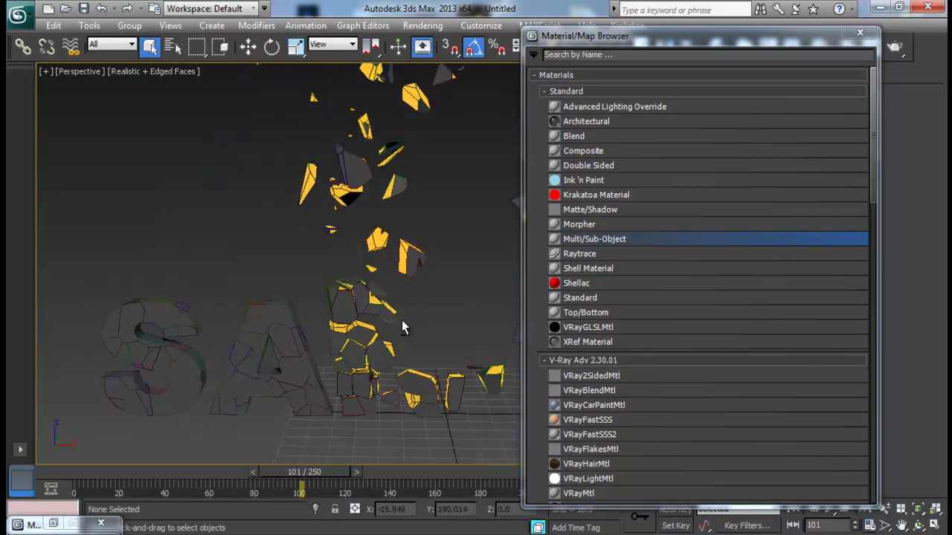
{"action": "middle_click_drag", "start_coordinate": [352, 170], "coordinate": [354, 420], "text": "alt"}
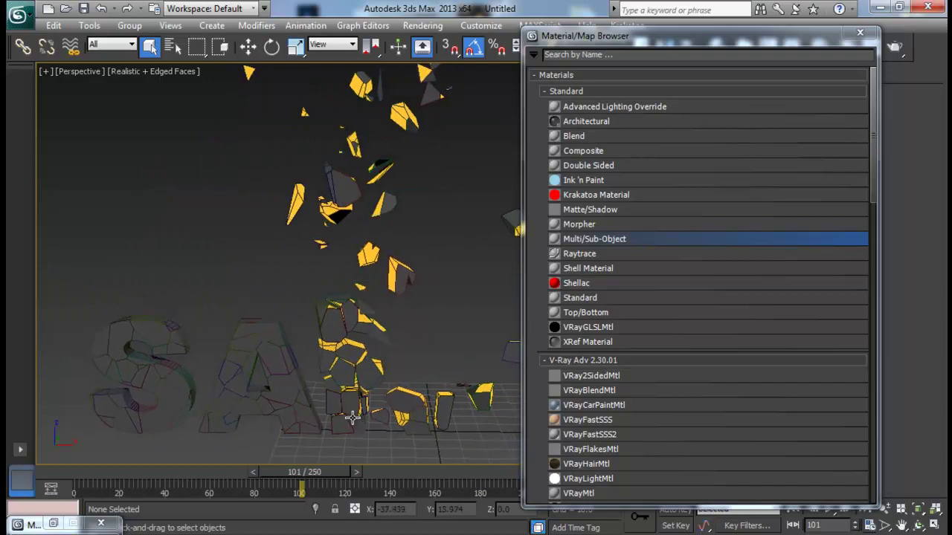
{"action": "left_click_drag", "start_coordinate": [326, 477], "coordinate": [294, 471]}
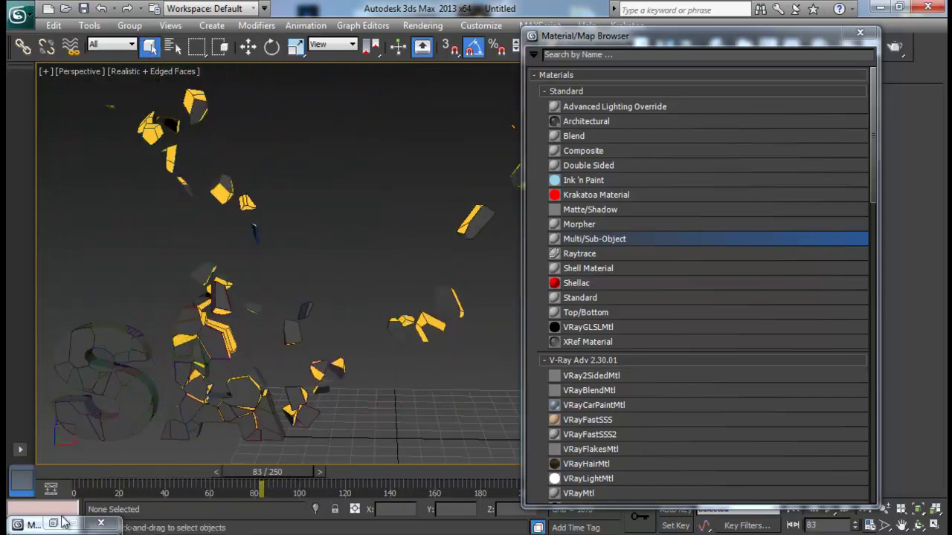
{"action": "key", "text": "m"}
{"action": "left_click", "coordinate": [688, 89]}
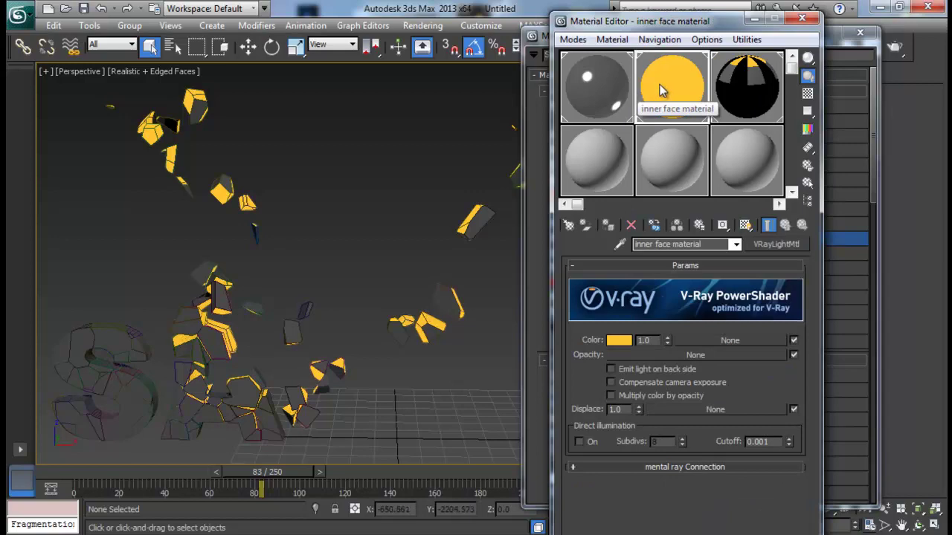
{"action": "middle_click_drag", "start_coordinate": [374, 186], "coordinate": [336, 187], "text": "alt"}
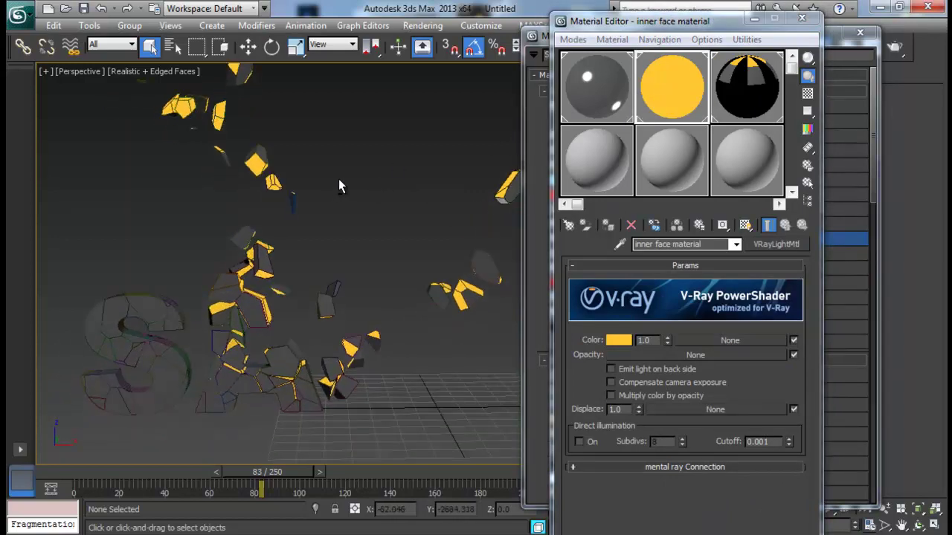
Test-render the perspective view at frame 83 and check how the fragment materials look.
{"action": "left_click_drag", "start_coordinate": [701, 28], "coordinate": [724, 129]}
{"action": "left_click_drag", "start_coordinate": [772, 33], "coordinate": [787, 122]}
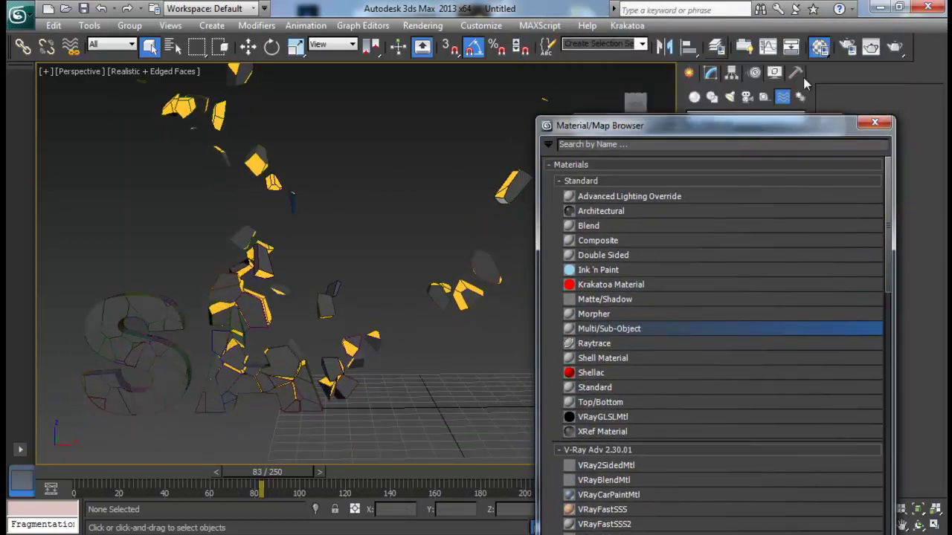
{"action": "left_click", "coordinate": [895, 47]}
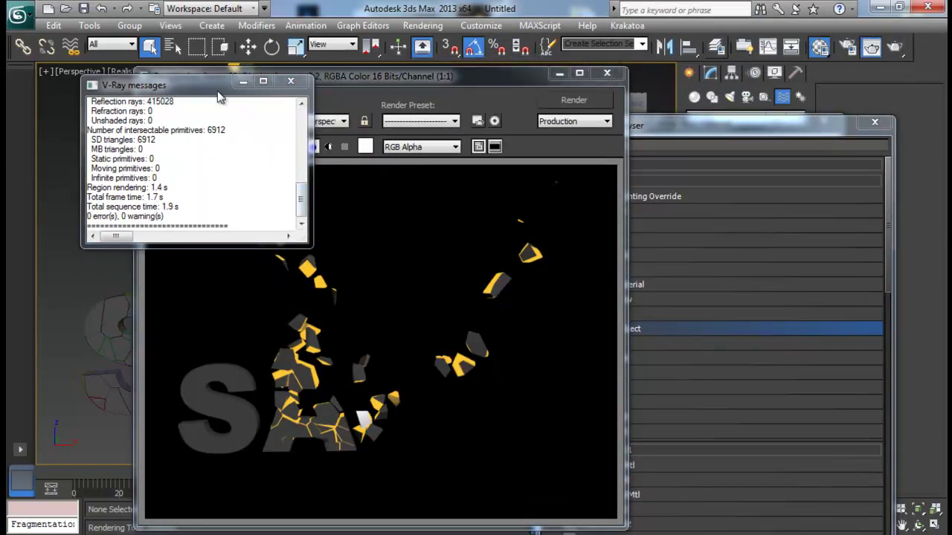
{"action": "left_click", "coordinate": [150, 119]}
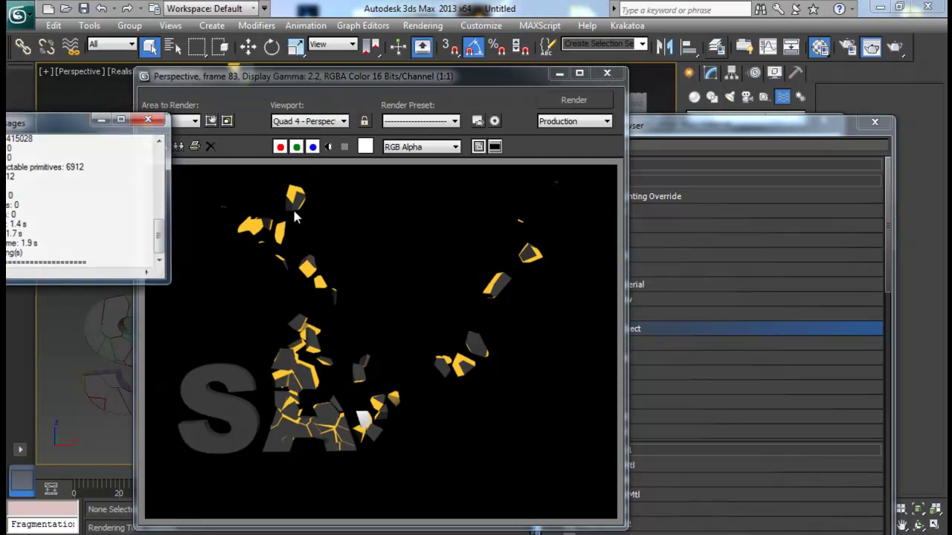
{"action": "left_click", "coordinate": [608, 75]}
Close the Material/Map Browser and enable V-Ray indirect illumination (GI) in the render settings.
{"action": "left_click_drag", "start_coordinate": [683, 124], "coordinate": [699, 41]}
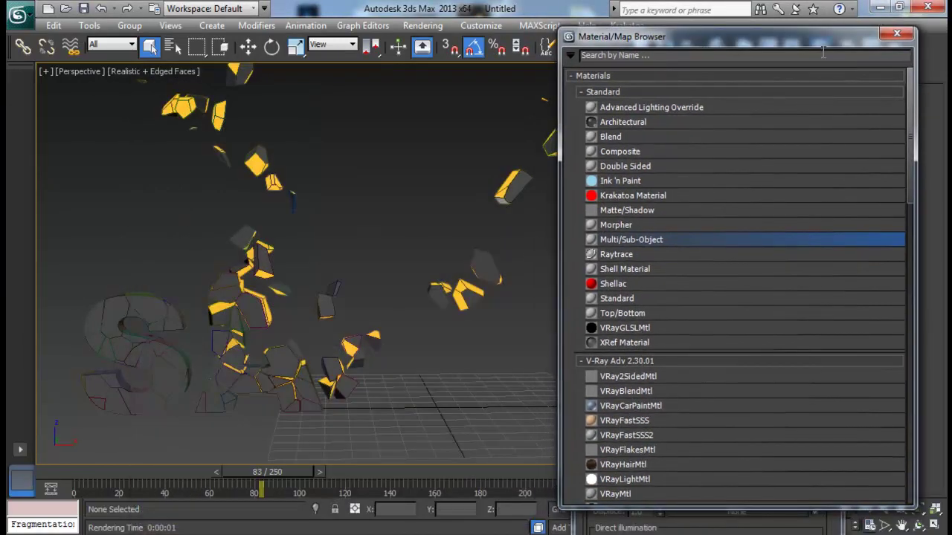
{"action": "left_click", "coordinate": [896, 36]}
{"action": "left_click", "coordinate": [830, 90]}
{"action": "left_click", "coordinate": [851, 47]}
{"action": "left_click_drag", "start_coordinate": [388, 91], "coordinate": [547, 24]}
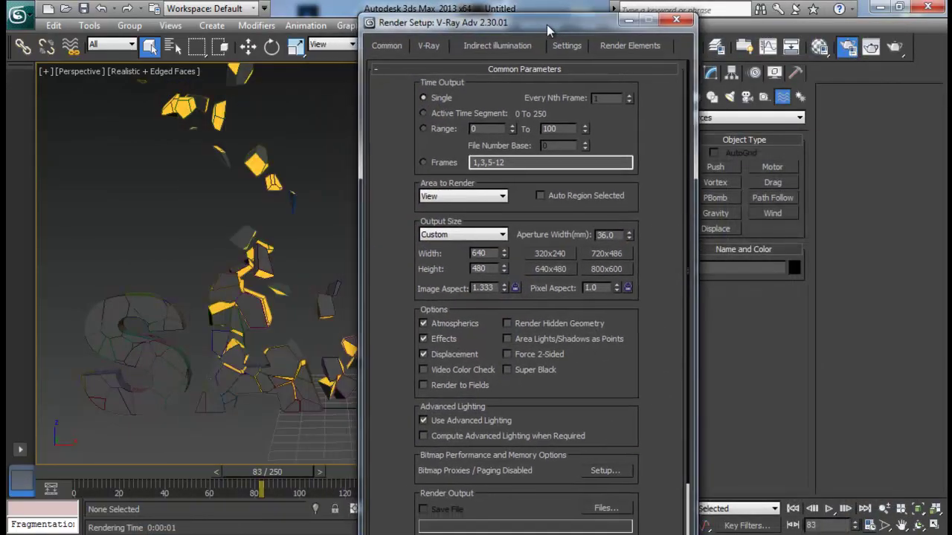
{"action": "left_click", "coordinate": [500, 47]}
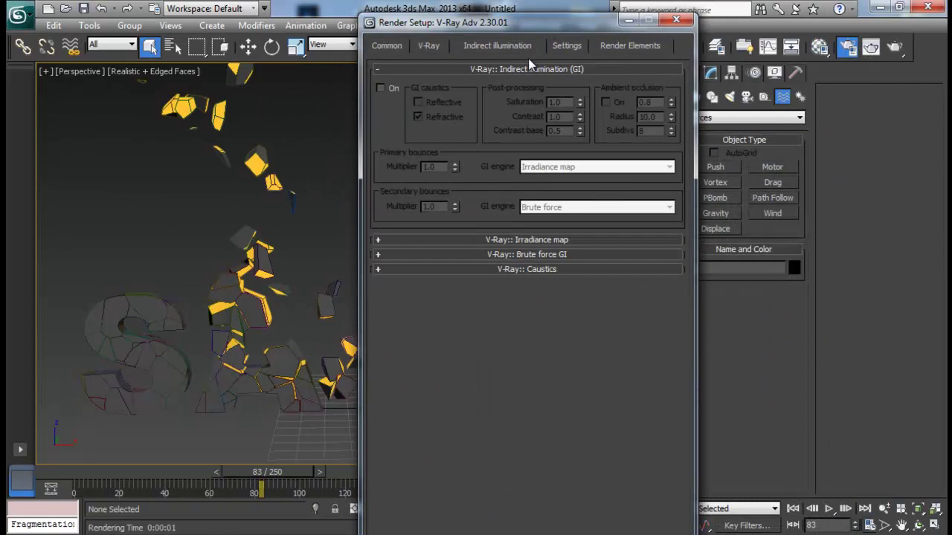
{"action": "left_click", "coordinate": [380, 89]}
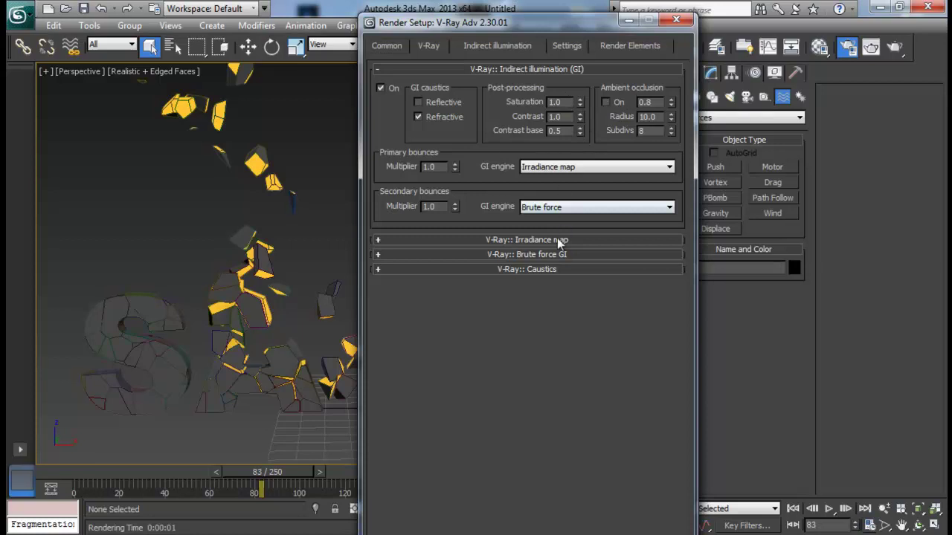
Enable the GI Environment (skylight) override in the V-Ray environment settings and minimize the Render Setup.
{"action": "left_click", "coordinate": [430, 46]}
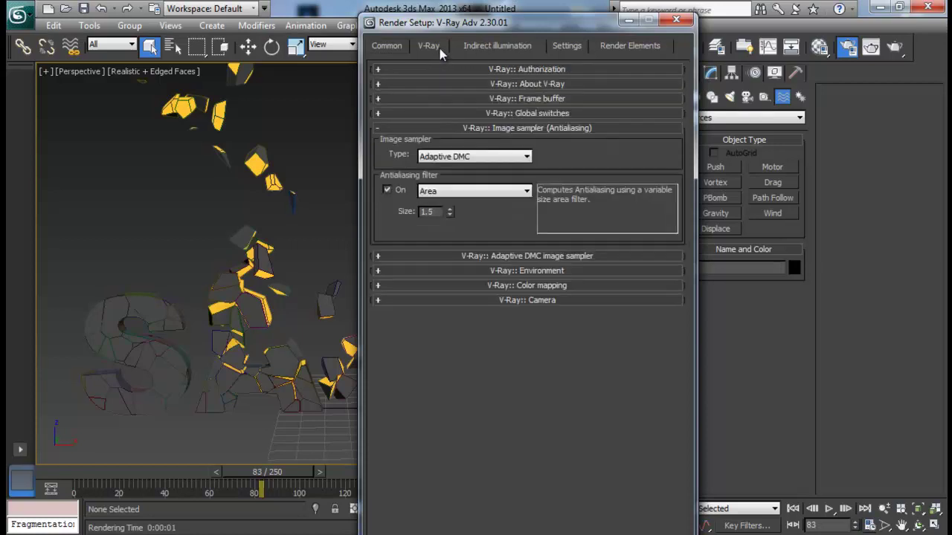
{"action": "left_click", "coordinate": [533, 271]}
{"action": "left_click", "coordinate": [382, 297]}
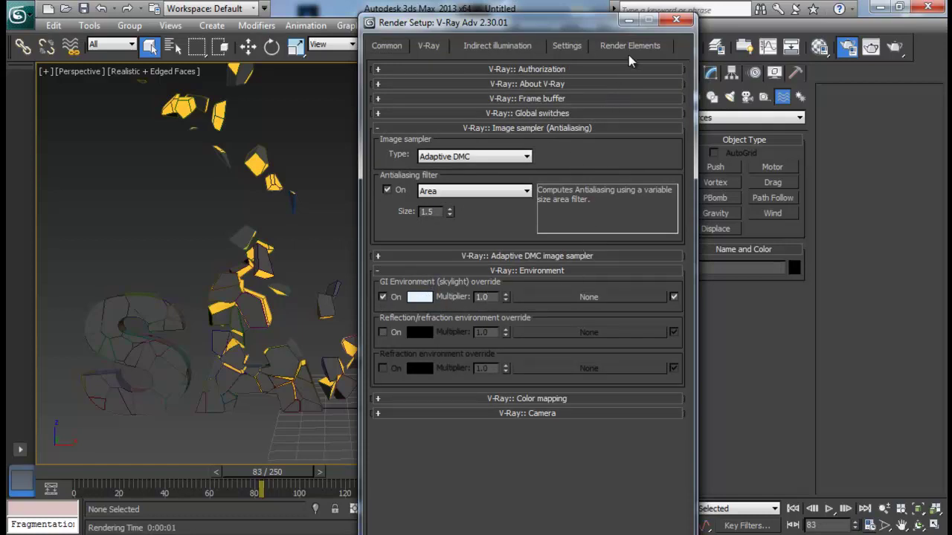
{"action": "left_click", "coordinate": [627, 22]}
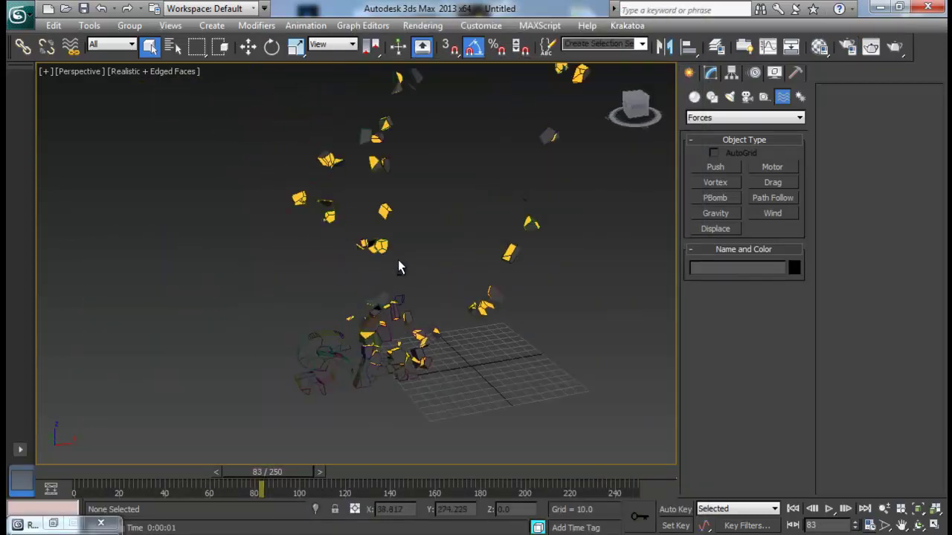
Create a VRayPlane on the ground grid beside the fractured text.
{"action": "left_click", "coordinate": [714, 117]}
{"action": "left_click", "coordinate": [702, 127]}
{"action": "left_click", "coordinate": [695, 97]}
{"action": "left_click", "coordinate": [744, 117]}
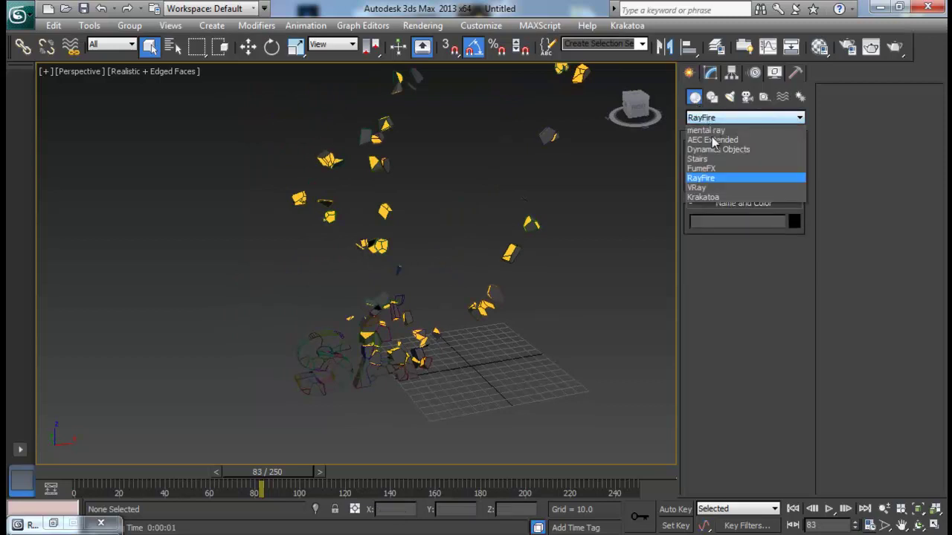
{"action": "left_click", "coordinate": [714, 263]}
{"action": "left_click", "coordinate": [716, 183]}
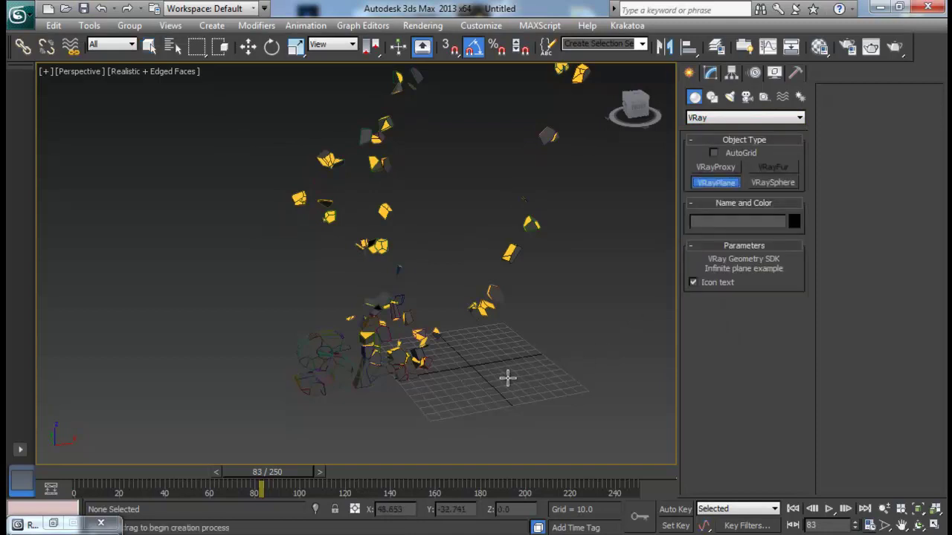
{"action": "left_click", "coordinate": [466, 380]}
{"action": "right_click", "coordinate": [534, 362]}
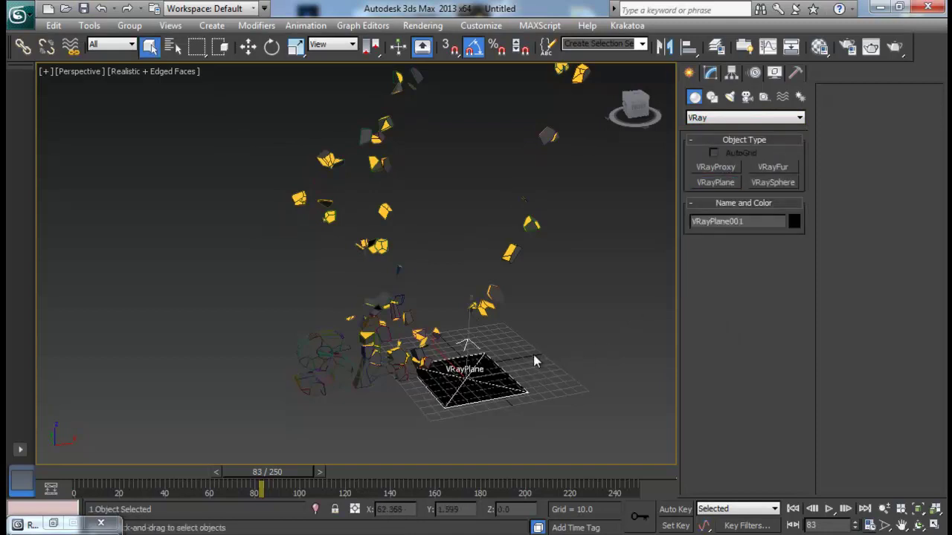
Assign a VRayMtl with a pure white diffuse colour (RGB 255) from the fourth sample slot to the VRayPlane.
{"action": "key", "text": "m"}
{"action": "left_click", "coordinate": [606, 265]}
{"action": "left_click", "coordinate": [808, 346]}
{"action": "double_click", "coordinate": [615, 315]}
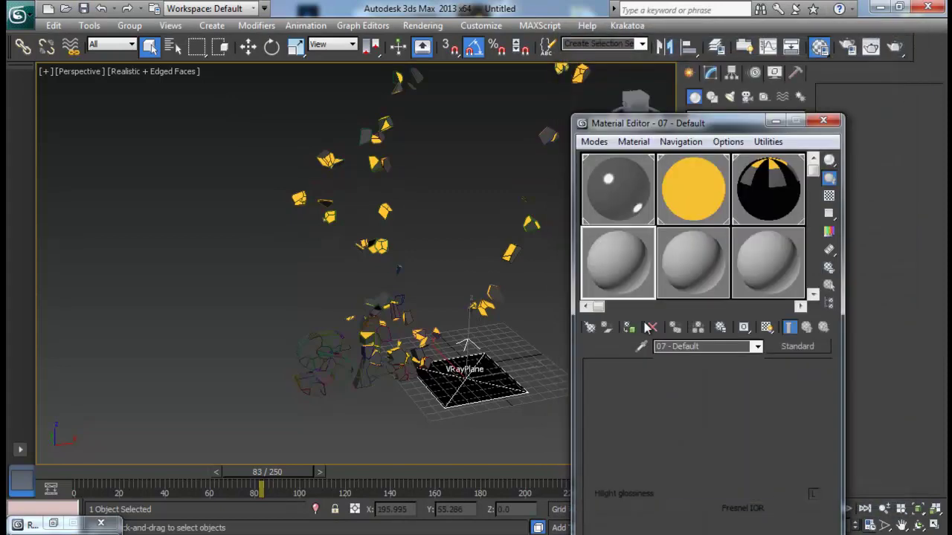
{"action": "left_click", "coordinate": [675, 443]}
{"action": "left_click_drag", "start_coordinate": [437, 149], "coordinate": [439, 208]}
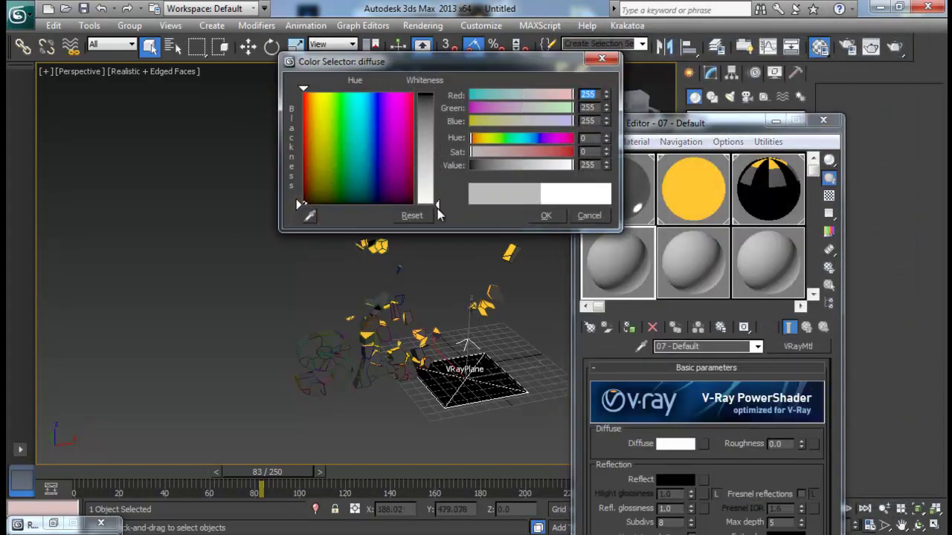
{"action": "left_click", "coordinate": [546, 215]}
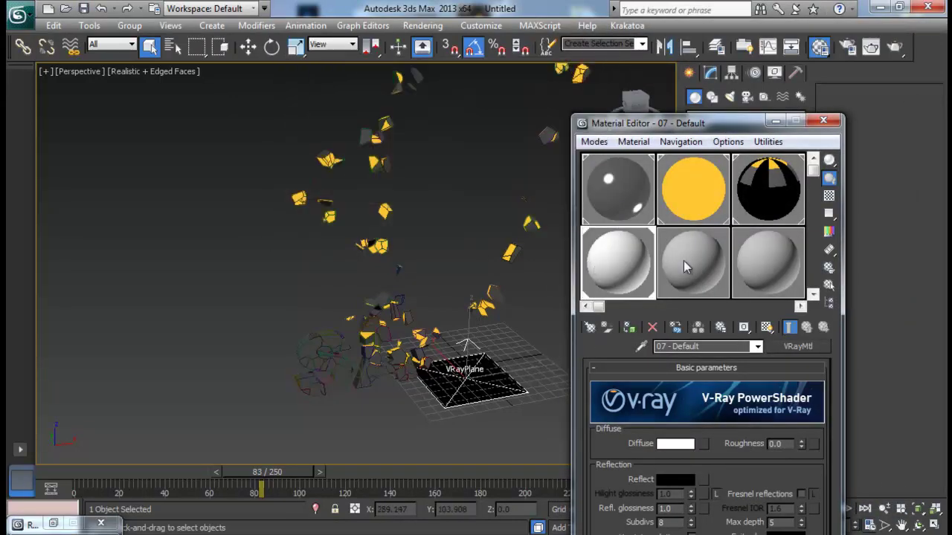
{"action": "left_click", "coordinate": [823, 120]}
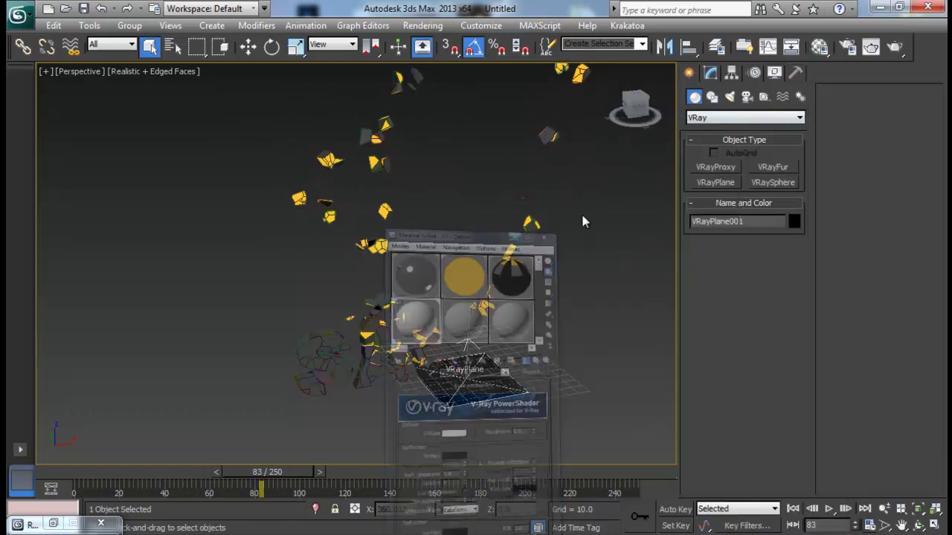
Create a plane-type VRayLight in front of the text, with half-length about 46 and half-width about 36.
{"action": "left_click", "coordinate": [732, 99]}
{"action": "left_click", "coordinate": [751, 119]}
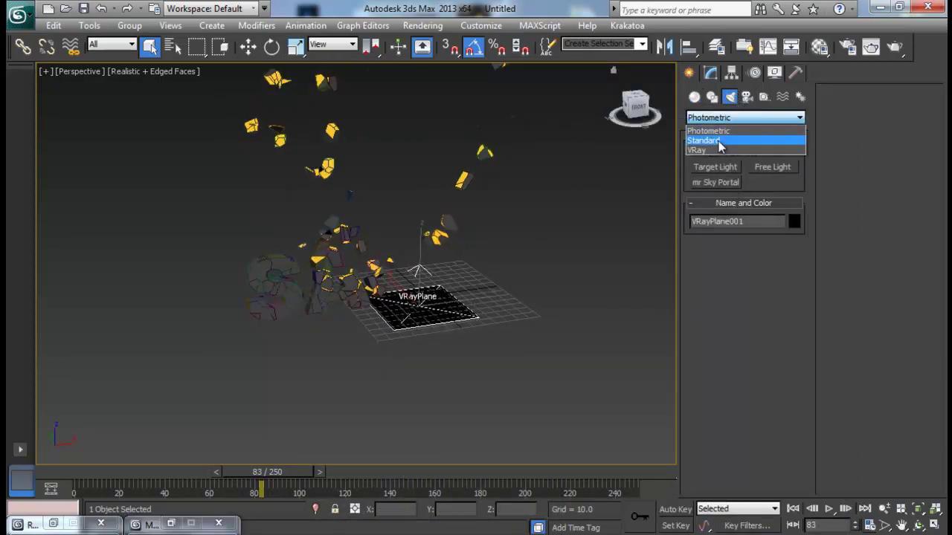
{"action": "left_click", "coordinate": [710, 148]}
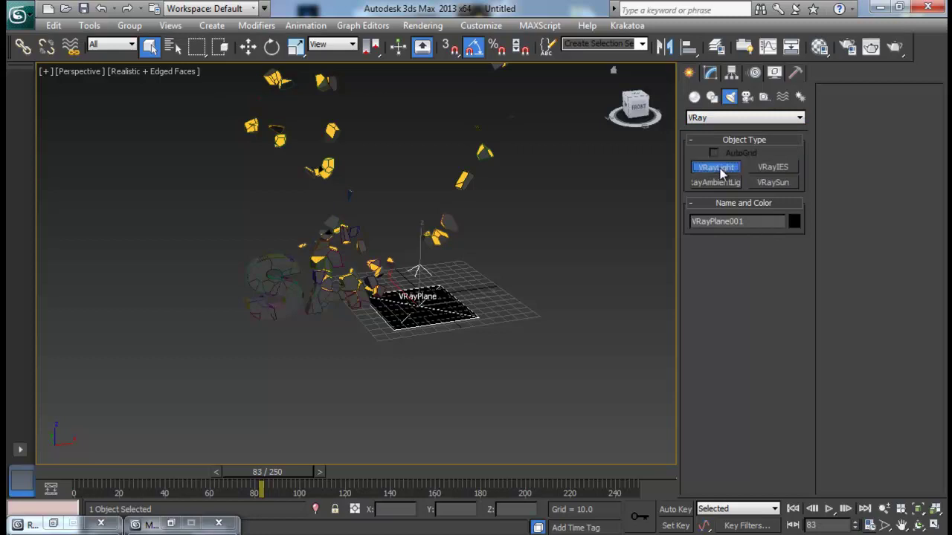
{"action": "left_click", "coordinate": [717, 168]}
{"action": "left_click_drag", "start_coordinate": [430, 374], "coordinate": [549, 380]}
{"action": "right_click", "coordinate": [537, 331]}
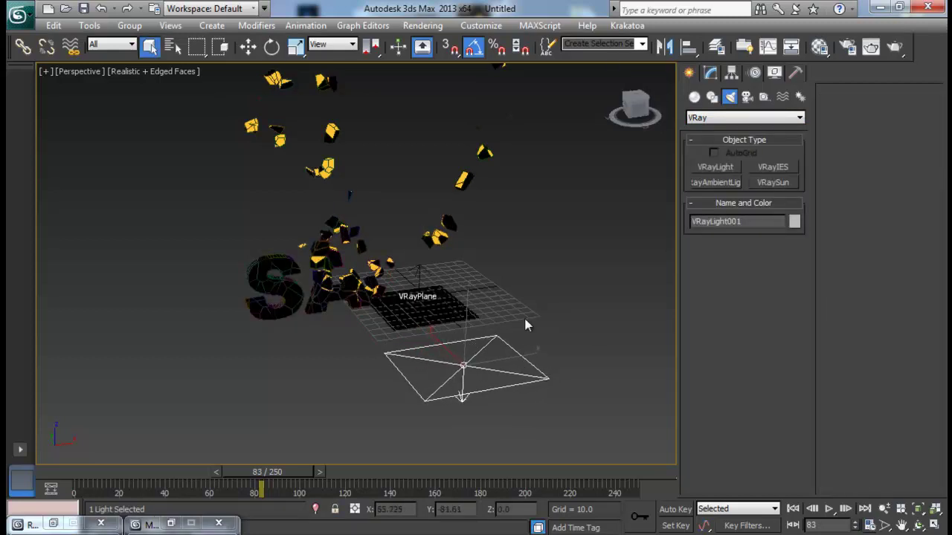
Rotate the VRayLight upright to face the text and raise it to a Z height of about 41.
{"action": "middle_click_drag", "start_coordinate": [537, 332], "coordinate": [579, 264], "text": "alt"}
{"action": "key", "text": "e"}
{"action": "left_click_drag", "start_coordinate": [506, 317], "coordinate": [536, 354]}
{"action": "key", "text": "w"}
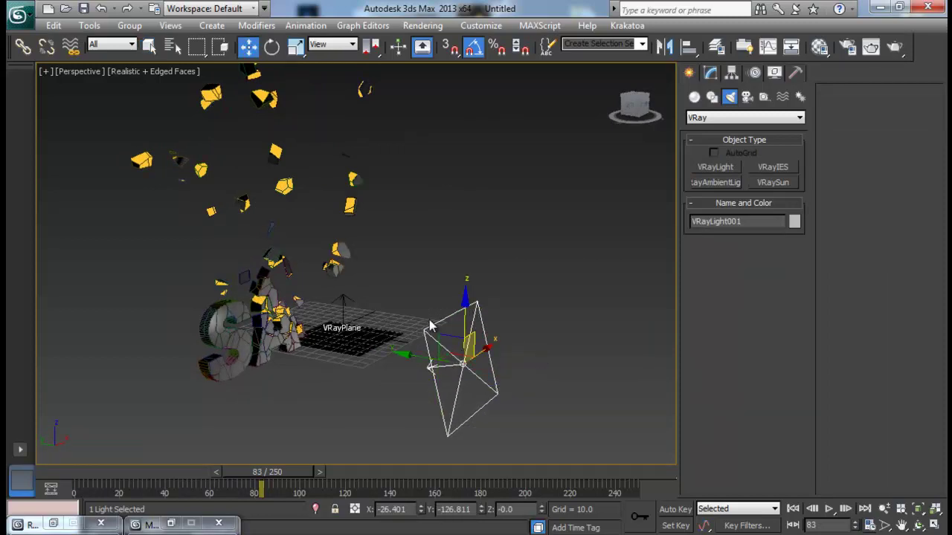
{"action": "left_click_drag", "start_coordinate": [465, 335], "coordinate": [467, 276]}
{"action": "middle_click_drag", "start_coordinate": [490, 285], "coordinate": [536, 274], "text": "alt"}
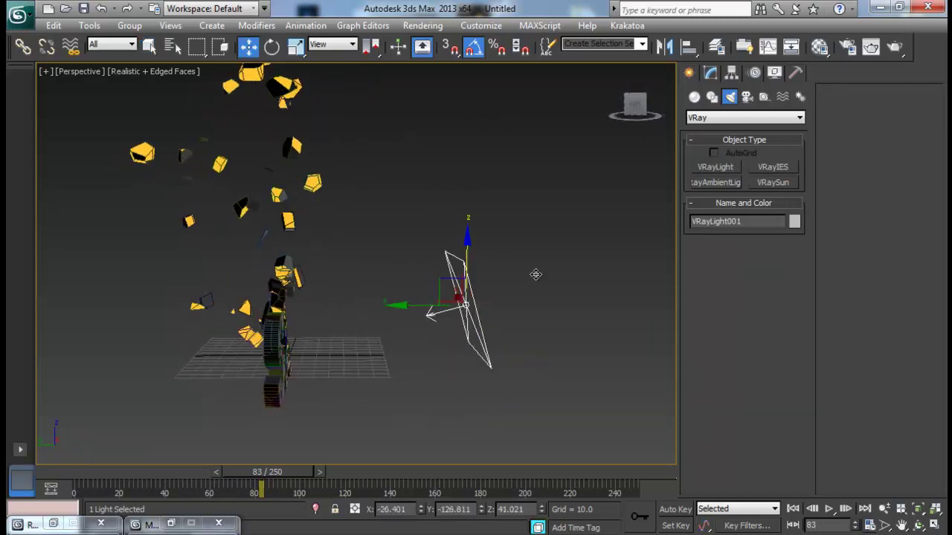
Review the VRayLight's parameters and scale the light up slightly.
{"action": "key", "text": "r"}
{"action": "left_click", "coordinate": [710, 72]}
{"action": "middle_click_drag", "start_coordinate": [520, 260], "coordinate": [565, 269], "text": "alt"}
{"action": "scroll", "coordinate": [734, 300], "scroll_direction": "down", "scroll_amount": 2}
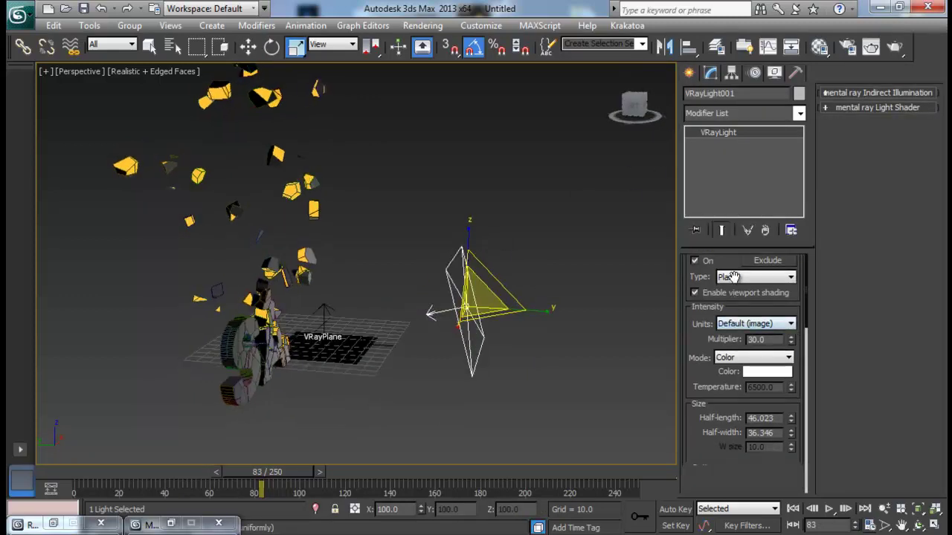
{"action": "scroll", "coordinate": [734, 300], "scroll_direction": "down", "scroll_amount": 2}
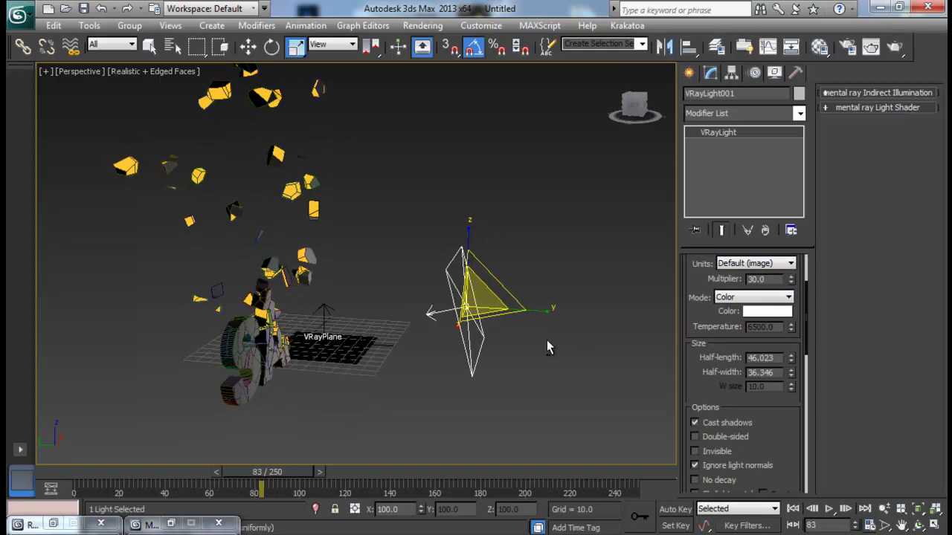
{"action": "scroll", "coordinate": [695, 313], "scroll_direction": "up", "scroll_amount": 3}
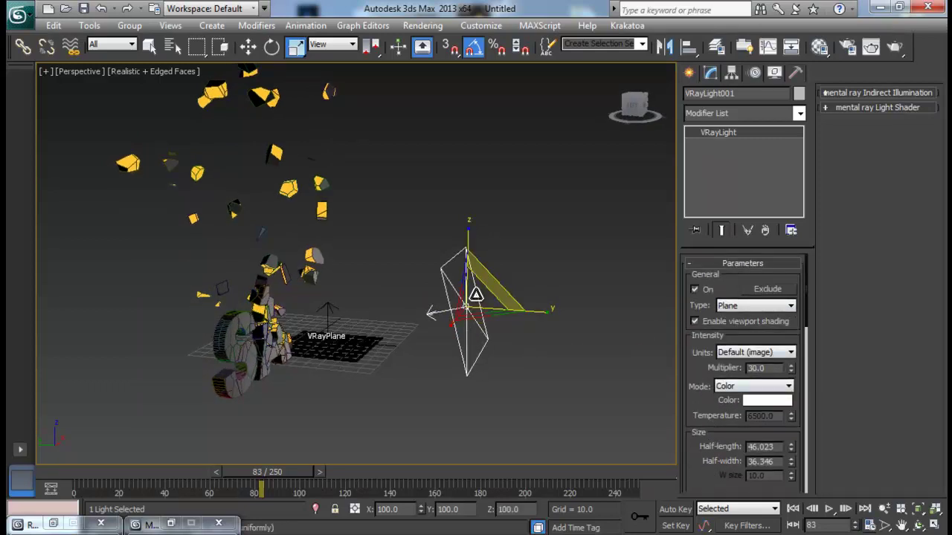
{"action": "left_click_drag", "start_coordinate": [477, 295], "coordinate": [478, 277]}
{"action": "middle_click_drag", "start_coordinate": [491, 298], "coordinate": [485, 318], "text": "alt"}
{"action": "key", "text": "w"}
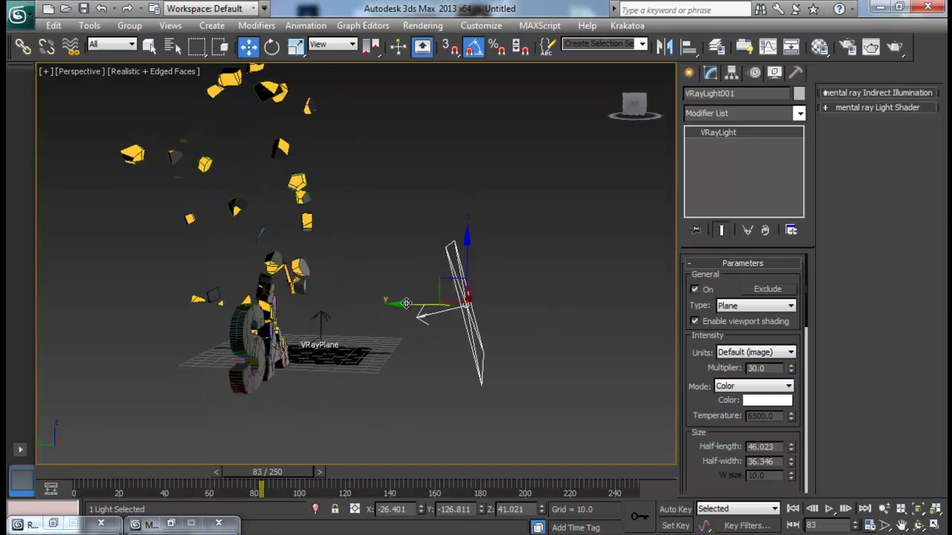
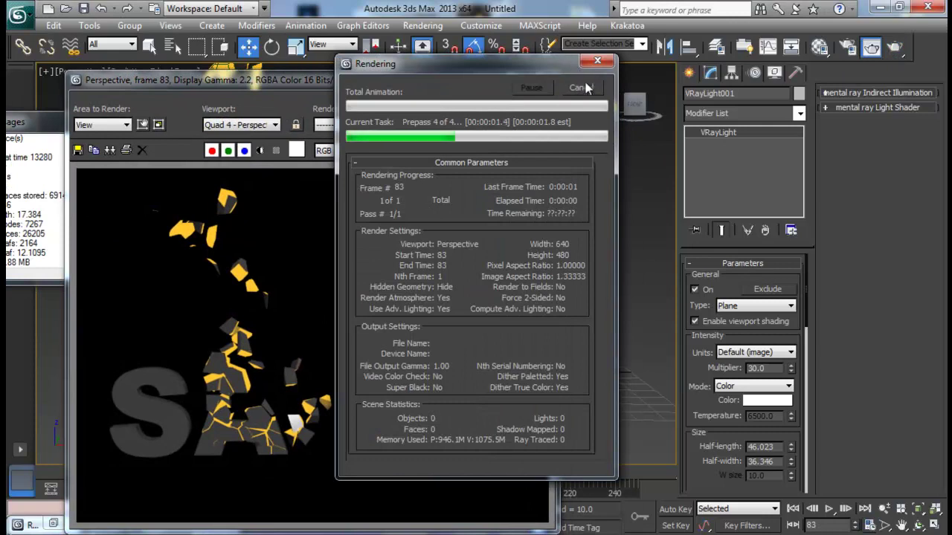
Stop the running test render and enable V-Ray's built-in frame buffer in the render setup.
{"action": "left_click_drag", "start_coordinate": [516, 68], "coordinate": [743, 52]}
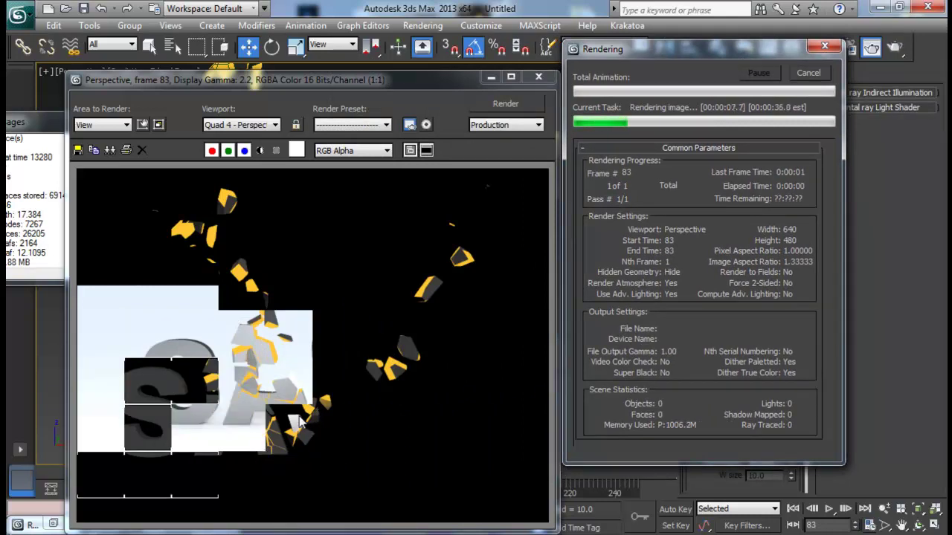
{"action": "left_click", "coordinate": [809, 74]}
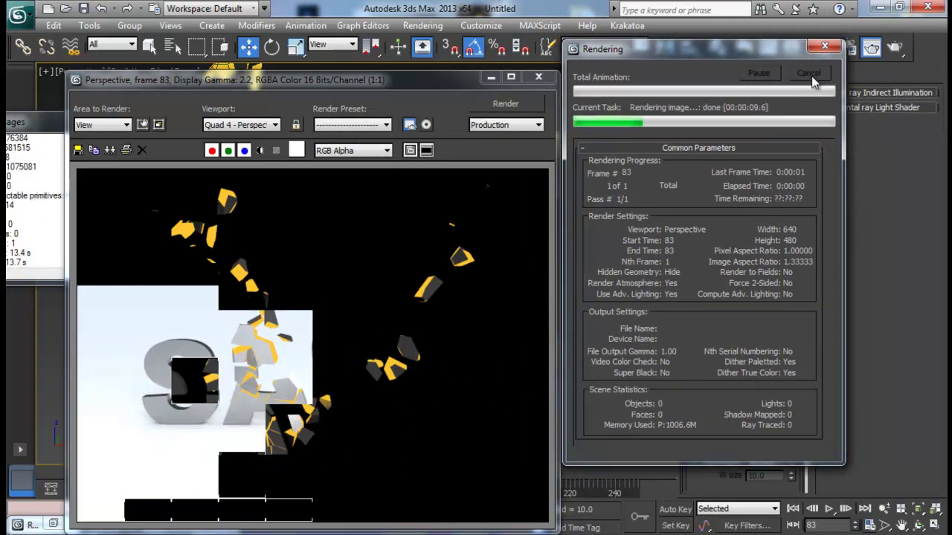
{"action": "key", "text": "F10"}
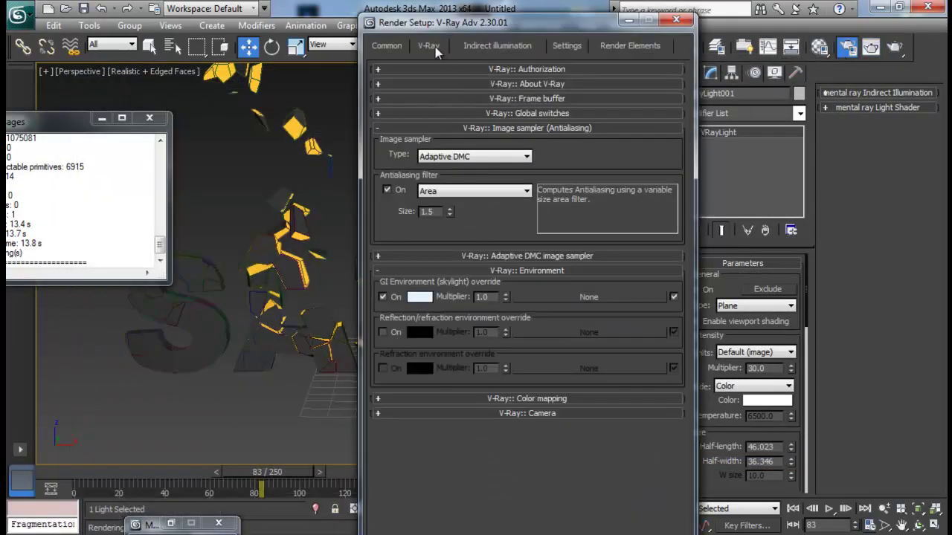
{"action": "left_click", "coordinate": [541, 99]}
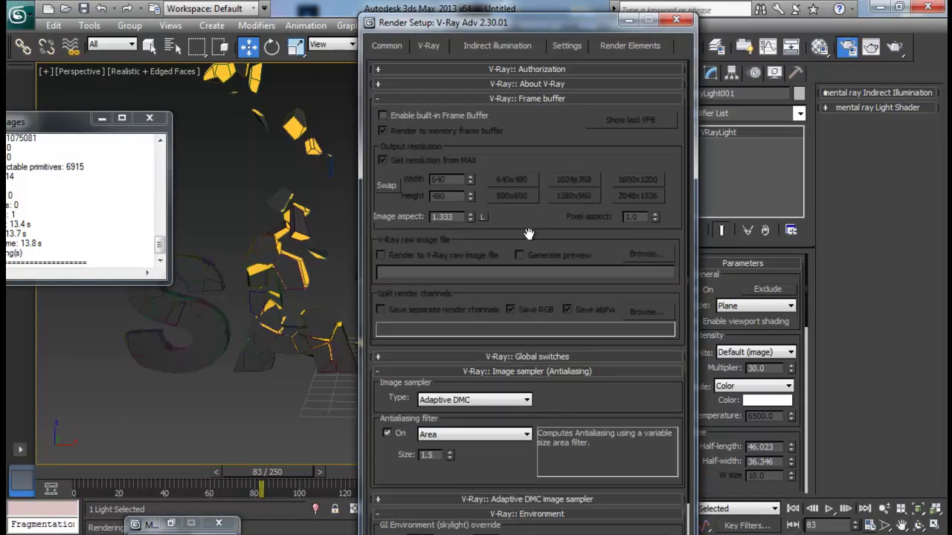
{"action": "left_click", "coordinate": [447, 119]}
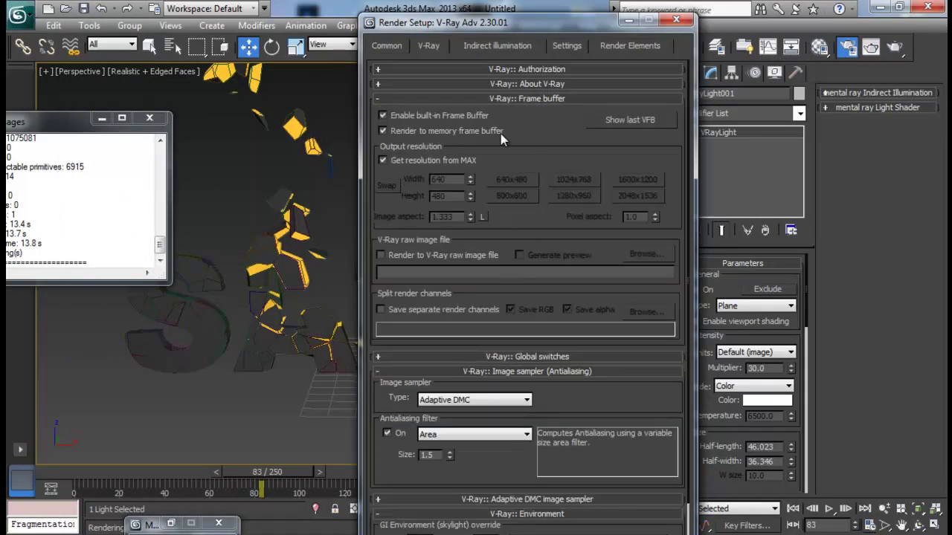
{"action": "scroll", "coordinate": [494, 334], "scroll_direction": "down", "scroll_amount": 3}
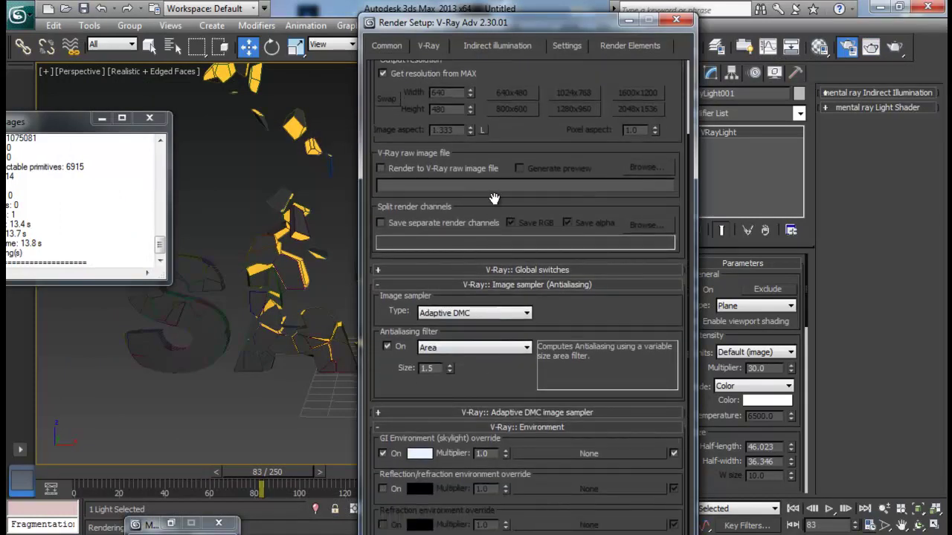
{"action": "scroll", "coordinate": [494, 199], "scroll_direction": "up", "scroll_amount": 5}
{"action": "left_click", "coordinate": [509, 46]}
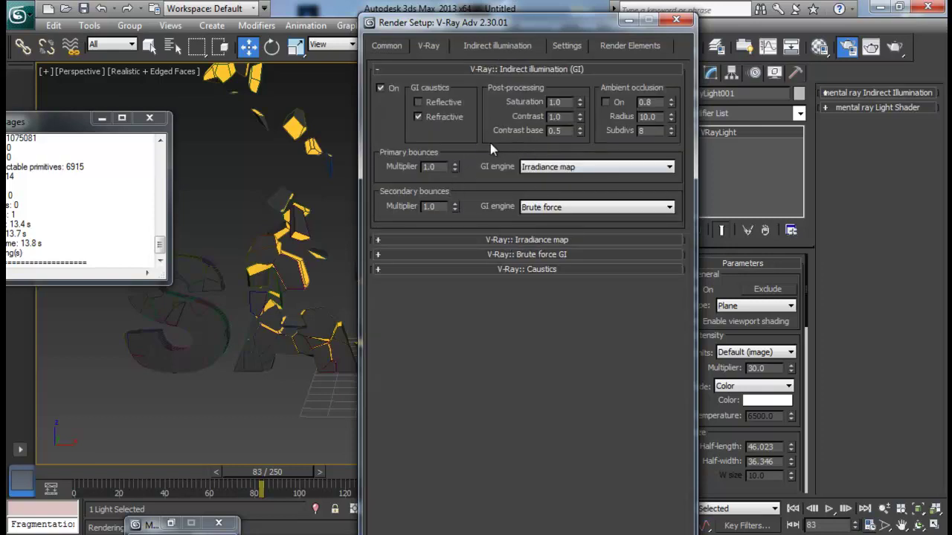
{"action": "left_click", "coordinate": [431, 46]}
{"action": "left_click", "coordinate": [387, 45]}
{"action": "left_click_drag", "start_coordinate": [394, 277], "coordinate": [395, 154]}
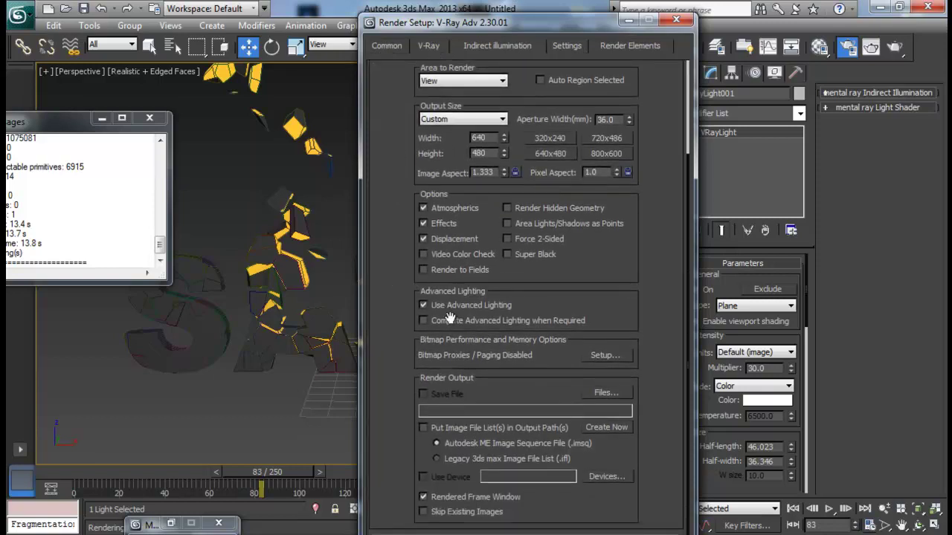
{"action": "scroll", "coordinate": [450, 319], "scroll_direction": "up", "scroll_amount": 3}
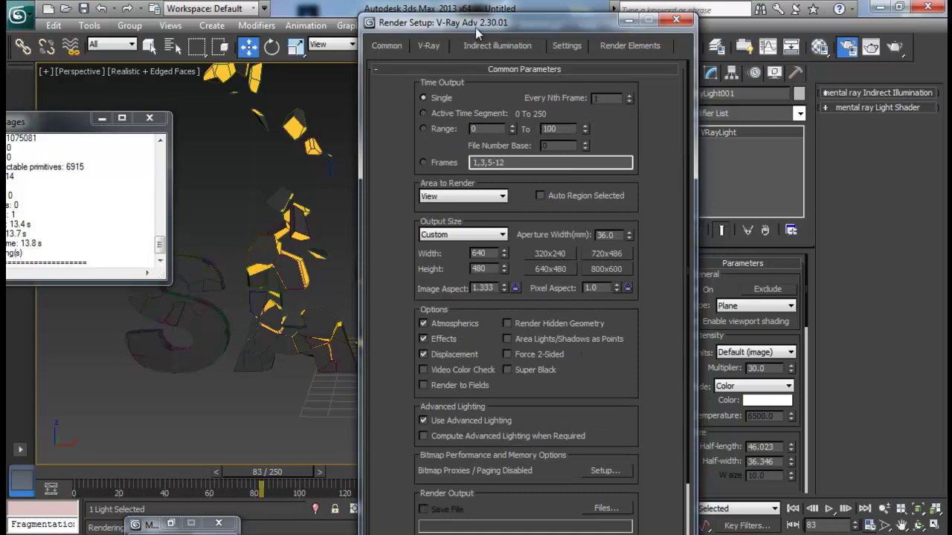
{"action": "left_click_drag", "start_coordinate": [475, 28], "coordinate": [595, 26]}
Set the default lights to Off in V-Ray's global switches.
{"action": "left_click", "coordinate": [547, 45]}
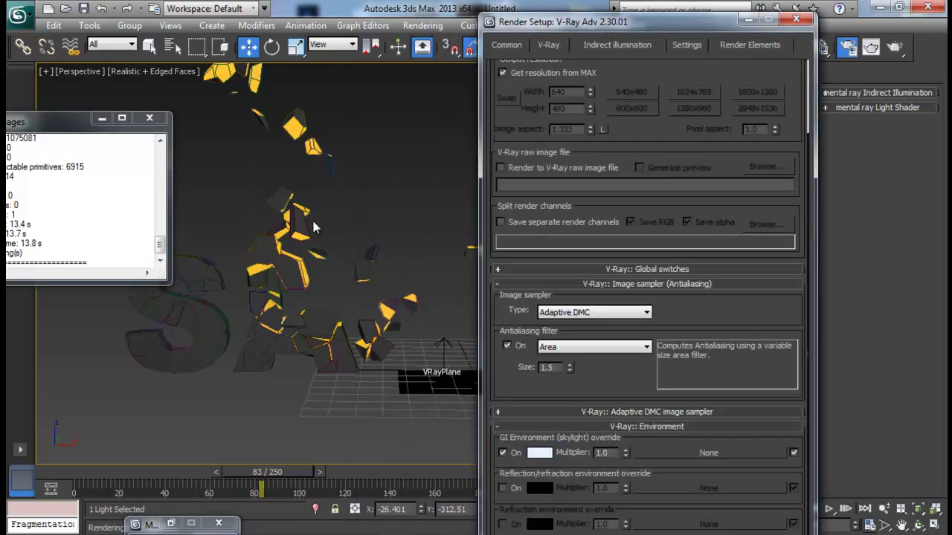
{"action": "left_click", "coordinate": [636, 269]}
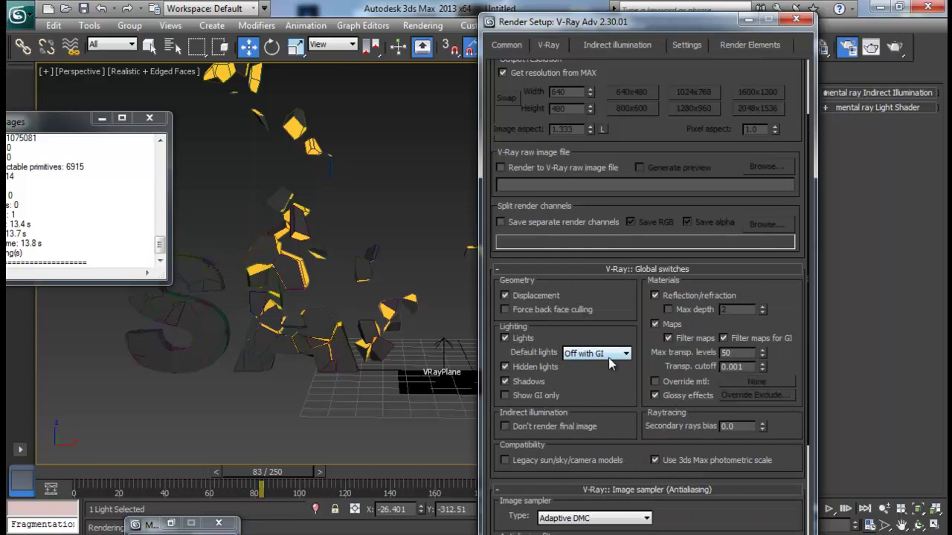
{"action": "left_click", "coordinate": [608, 355]}
{"action": "left_click", "coordinate": [585, 373]}
{"action": "left_click", "coordinate": [595, 354]}
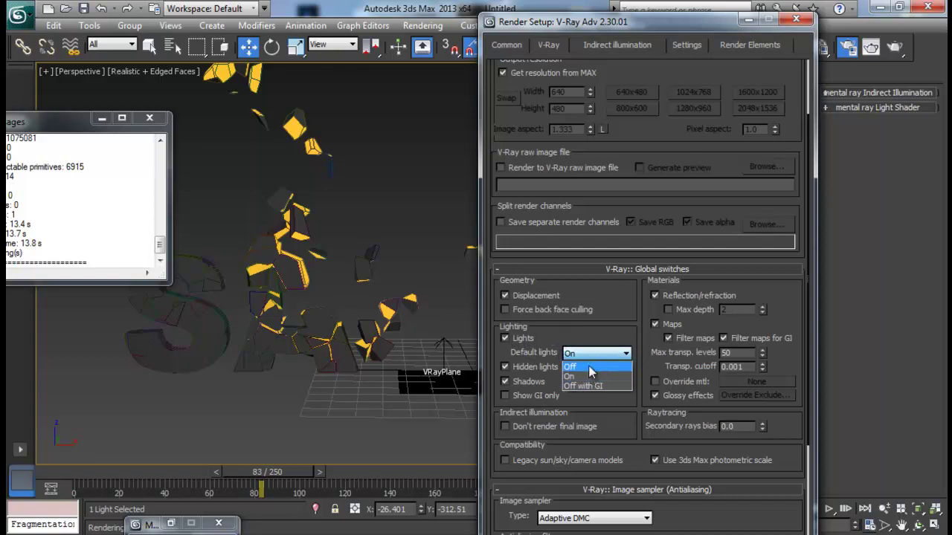
{"action": "left_click", "coordinate": [588, 364]}
{"action": "scroll", "coordinate": [602, 339], "scroll_direction": "down", "scroll_amount": 2}
{"action": "scroll", "coordinate": [601, 335], "scroll_direction": "down", "scroll_amount": 1}
{"action": "scroll", "coordinate": [601, 316], "scroll_direction": "up", "scroll_amount": 4}
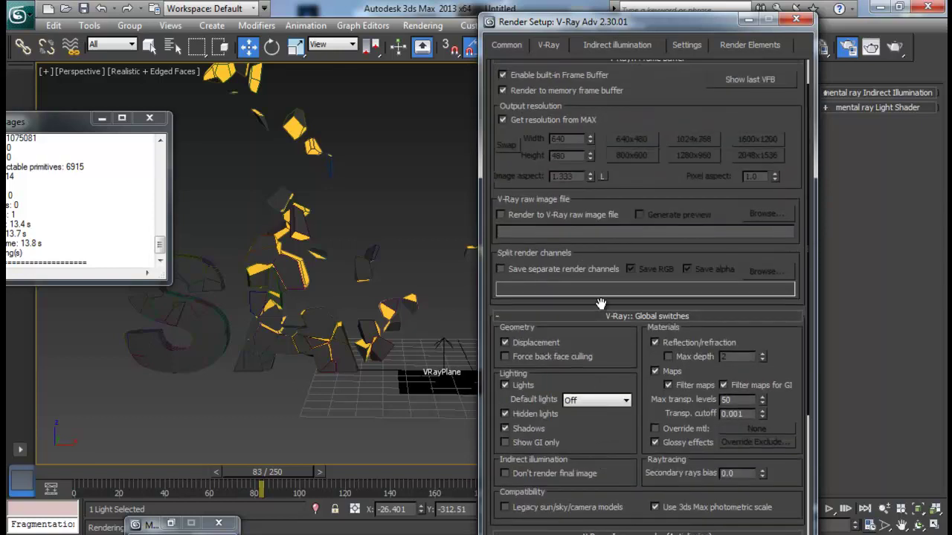
Test-render frame 83 in the V-Ray frame buffer, cancel it partway and move the frame buffer aside.
{"action": "left_click", "coordinate": [513, 46]}
{"action": "left_click_drag", "start_coordinate": [763, 437], "coordinate": [766, 313]}
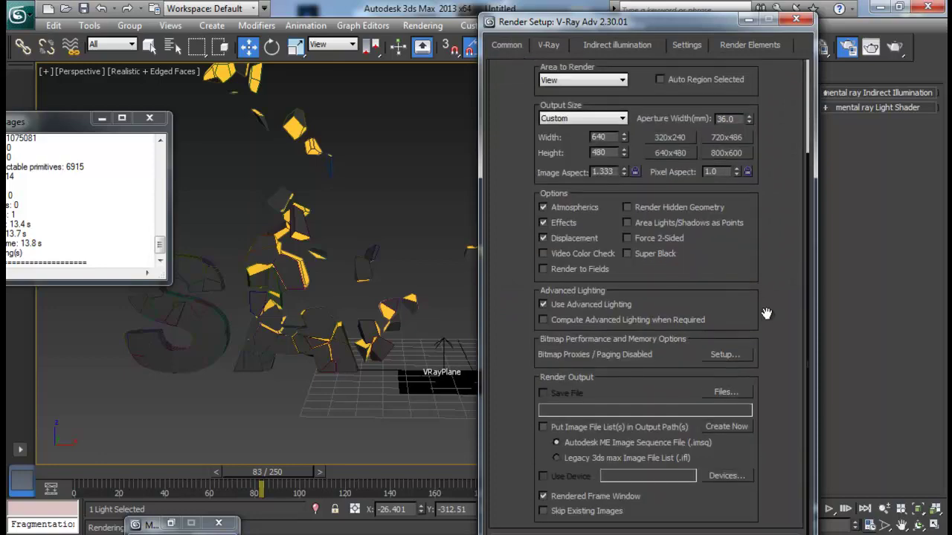
{"action": "left_click", "coordinate": [870, 46]}
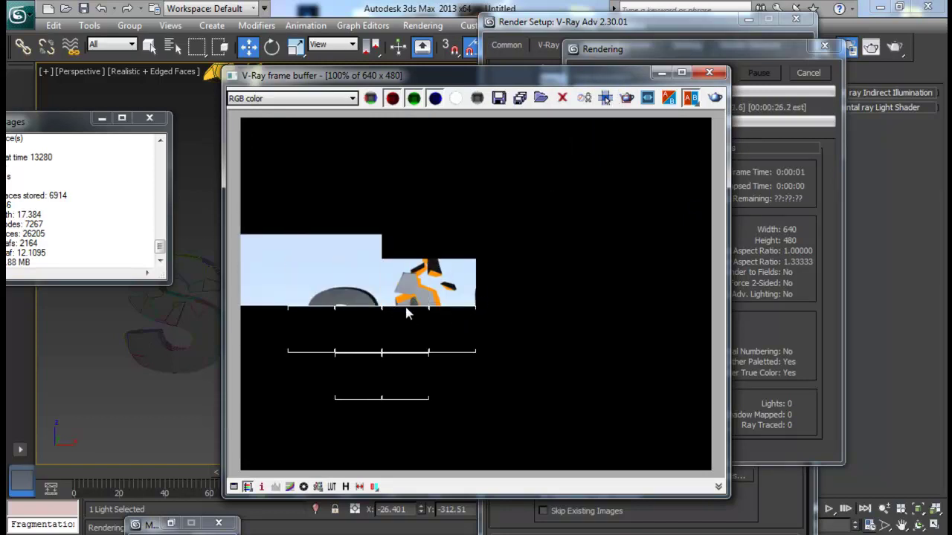
{"action": "left_click", "coordinate": [815, 72]}
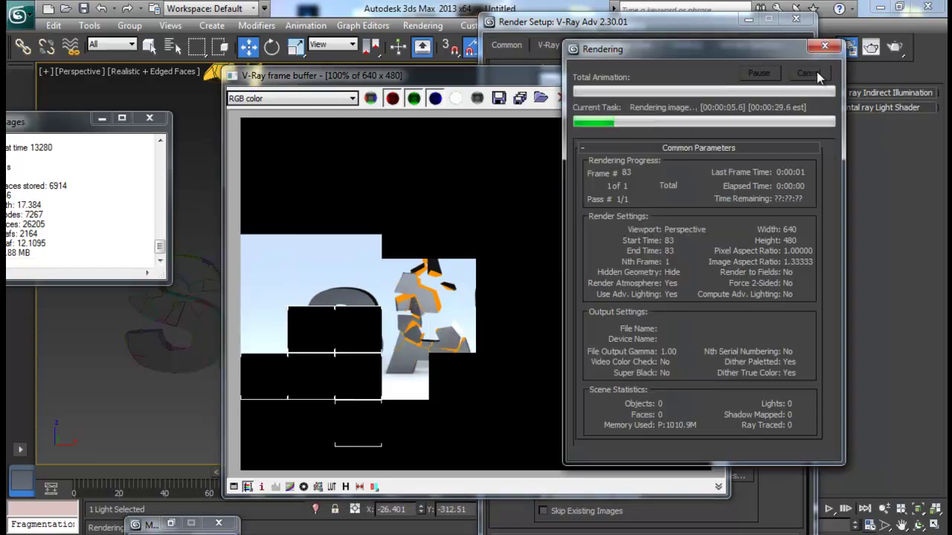
{"action": "left_click_drag", "start_coordinate": [587, 79], "coordinate": [419, 68]}
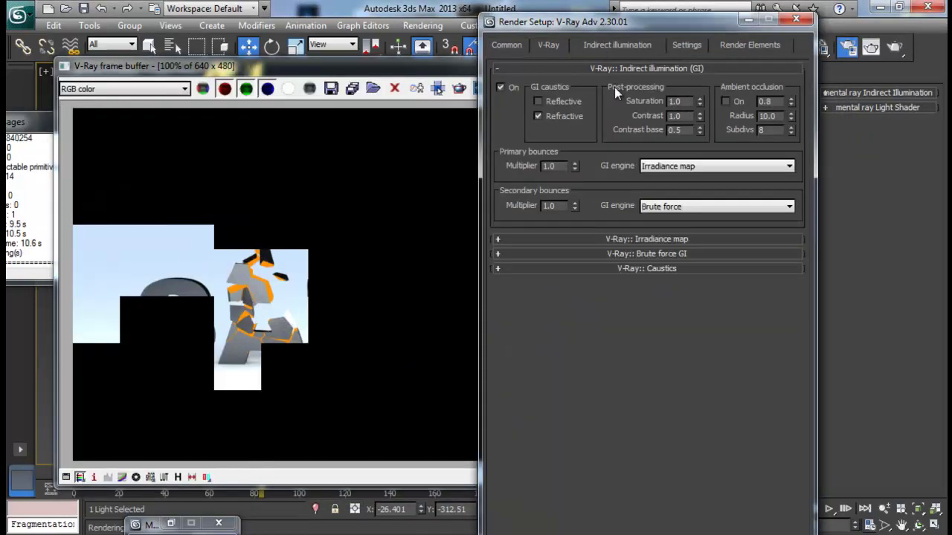
Turn off the GI environment (skylight) override in the V-Ray environment settings.
{"action": "left_click", "coordinate": [558, 47]}
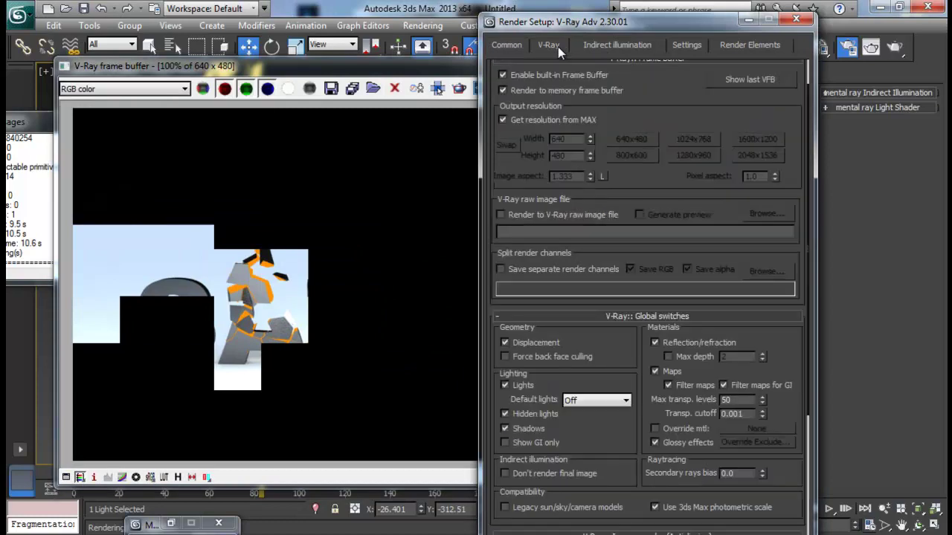
{"action": "left_click_drag", "start_coordinate": [615, 113], "coordinate": [631, 177]}
{"action": "left_click_drag", "start_coordinate": [634, 382], "coordinate": [634, 128]}
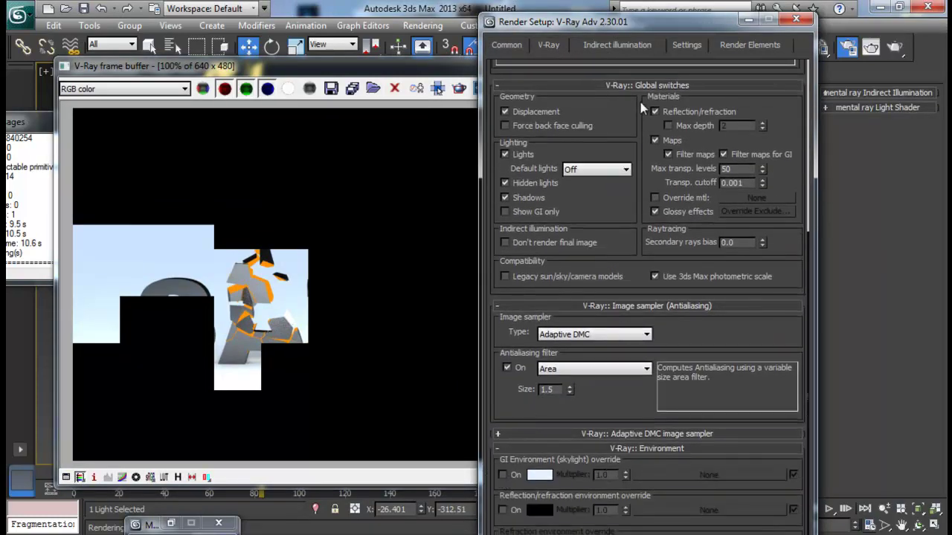
Render frame 83 to check the lighting, then close the frame buffer and the render setup.
{"action": "left_click", "coordinate": [875, 43]}
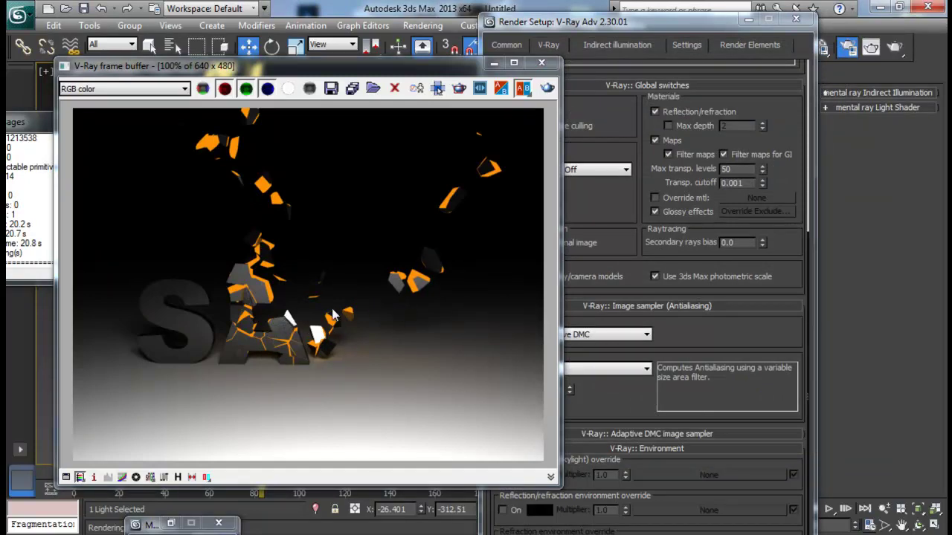
{"action": "left_click", "coordinate": [540, 64]}
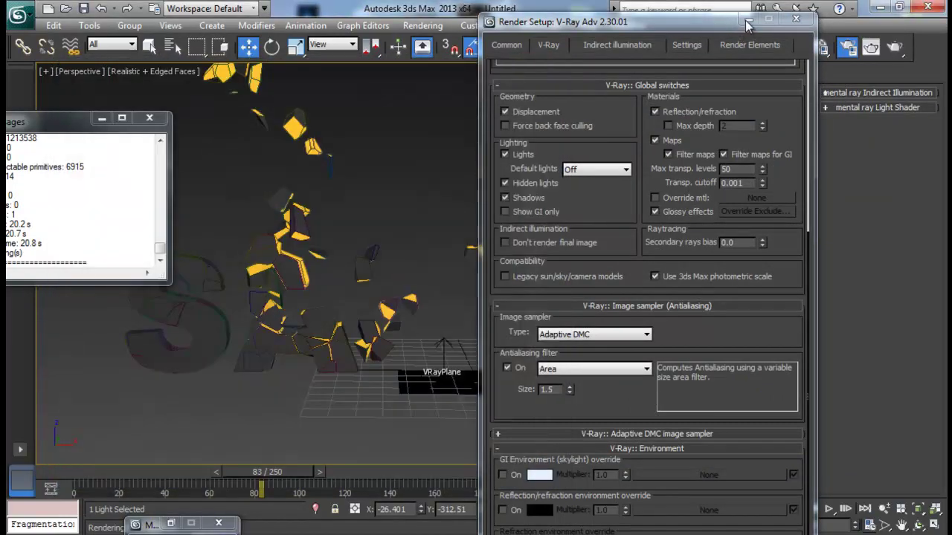
{"action": "left_click", "coordinate": [795, 18]}
Set the inner face material's colour multiplier to 10 and check the glow with a test render.
{"action": "left_click", "coordinate": [819, 46]}
{"action": "left_click", "coordinate": [677, 208]}
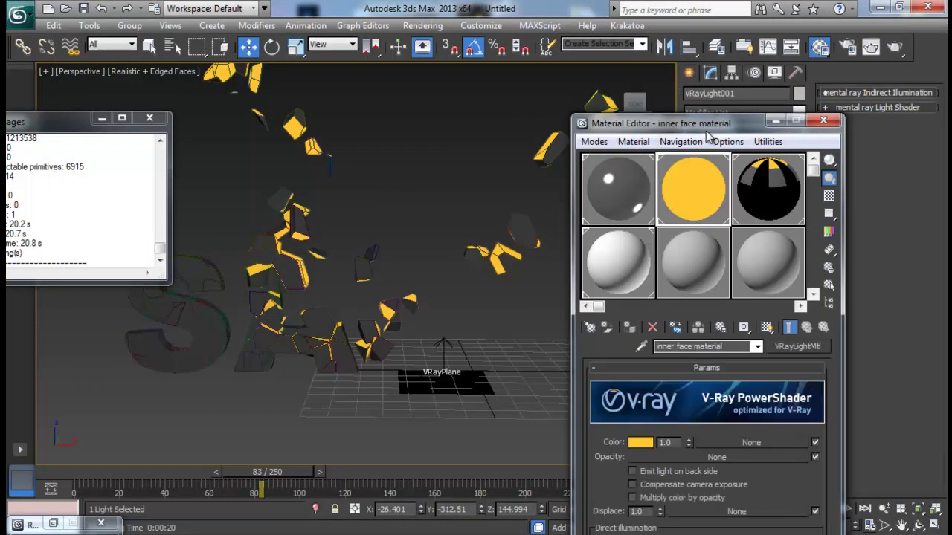
{"action": "left_click_drag", "start_coordinate": [708, 132], "coordinate": [697, 49]}
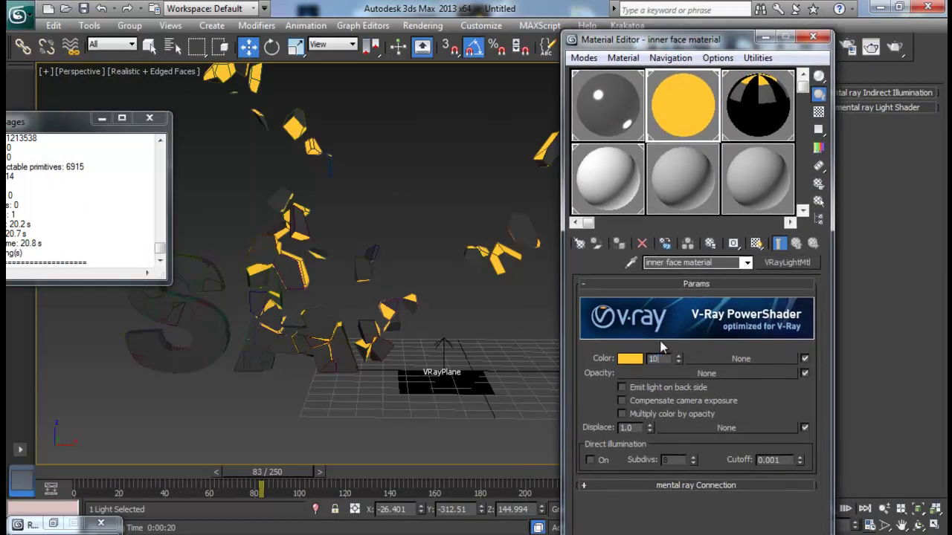
{"action": "key", "text": "Return"}
{"action": "left_click", "coordinate": [895, 47]}
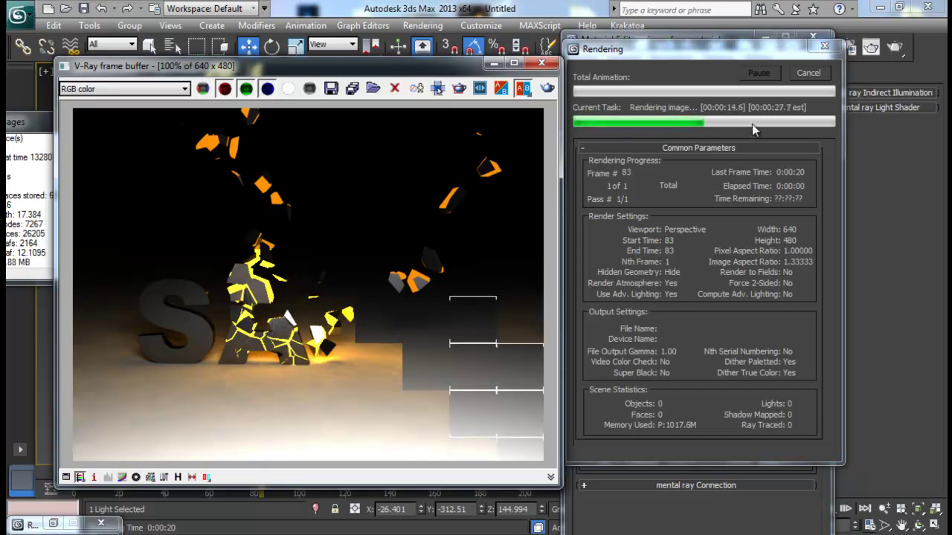
{"action": "left_click", "coordinate": [807, 73]}
Create a VRayBlendMtl in the fifth material sample slot.
{"action": "left_click", "coordinate": [684, 119]}
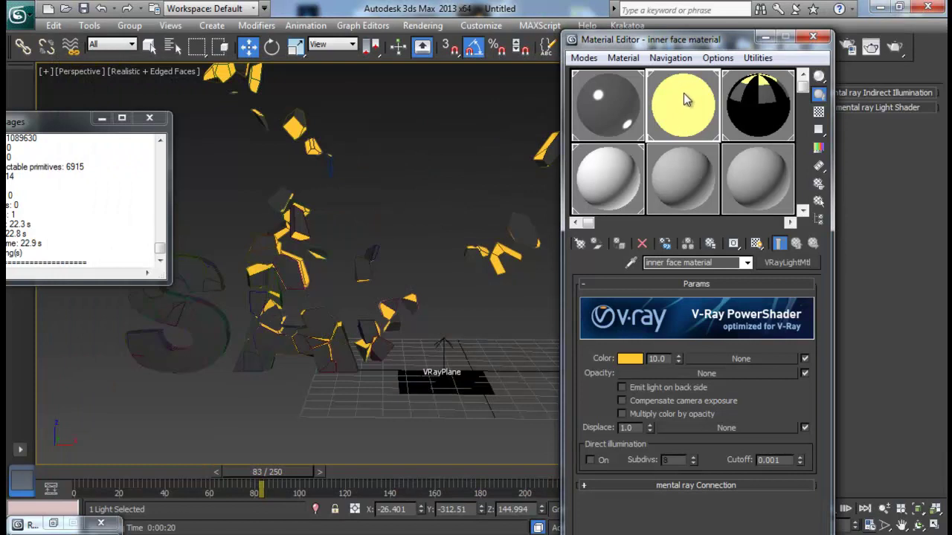
{"action": "left_click", "coordinate": [674, 189]}
{"action": "left_click", "coordinate": [582, 243]}
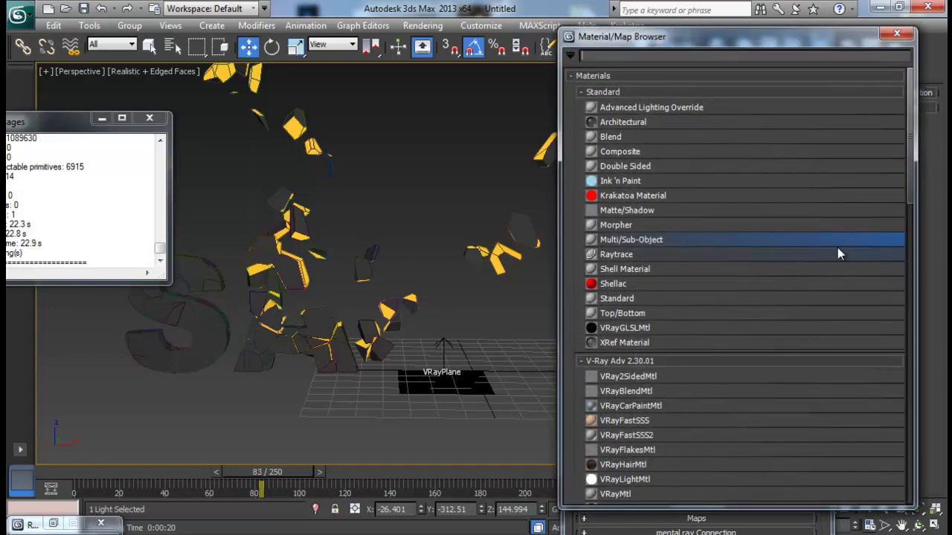
{"action": "left_click_drag", "start_coordinate": [907, 174], "coordinate": [908, 250]}
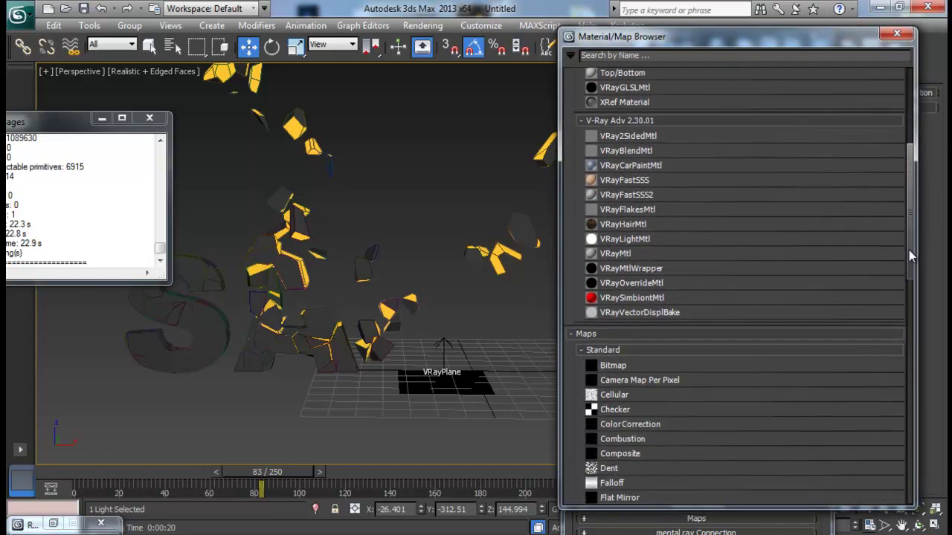
{"action": "double_click", "coordinate": [641, 151]}
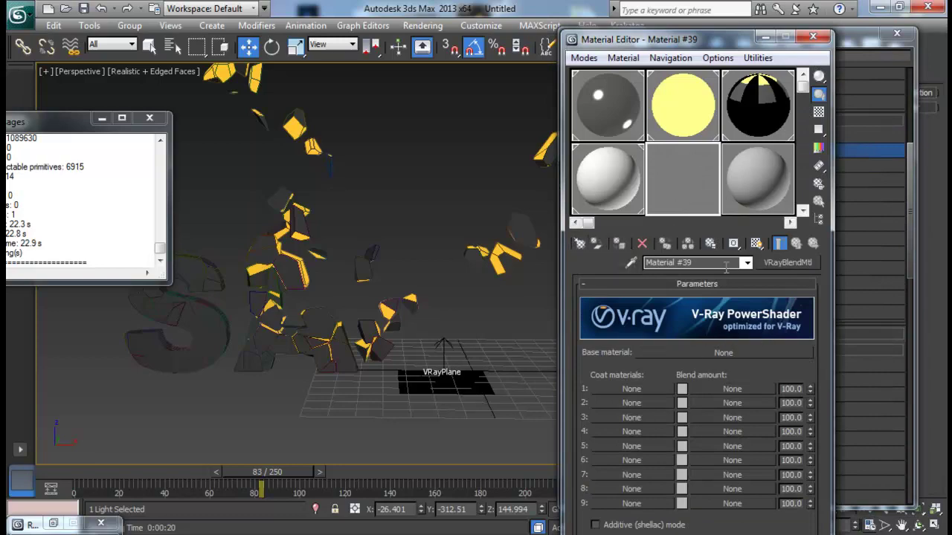
Change the sixth sample slot to a VRayMtl with an orange diffuse colour of RGB 255, 42, 0.
{"action": "left_click", "coordinate": [755, 180]}
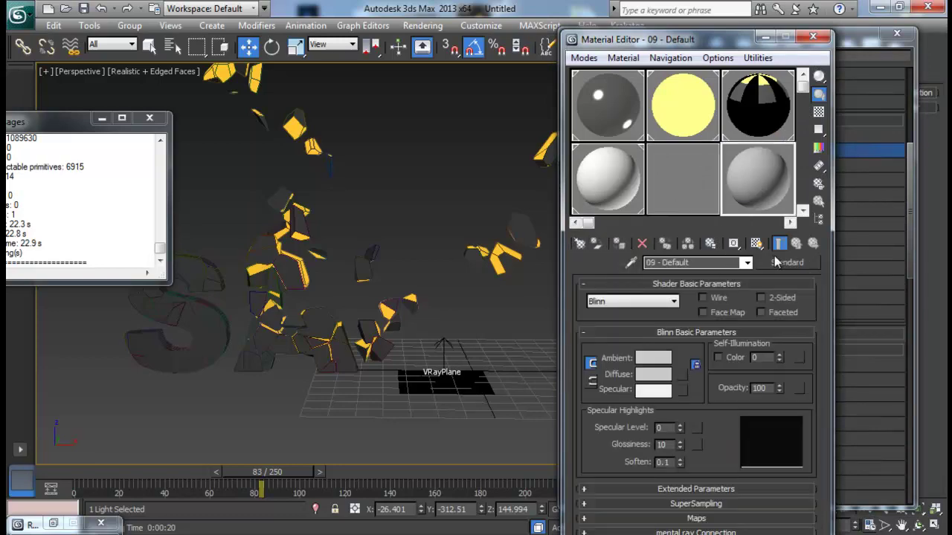
{"action": "left_click", "coordinate": [778, 262]}
{"action": "double_click", "coordinate": [632, 313]}
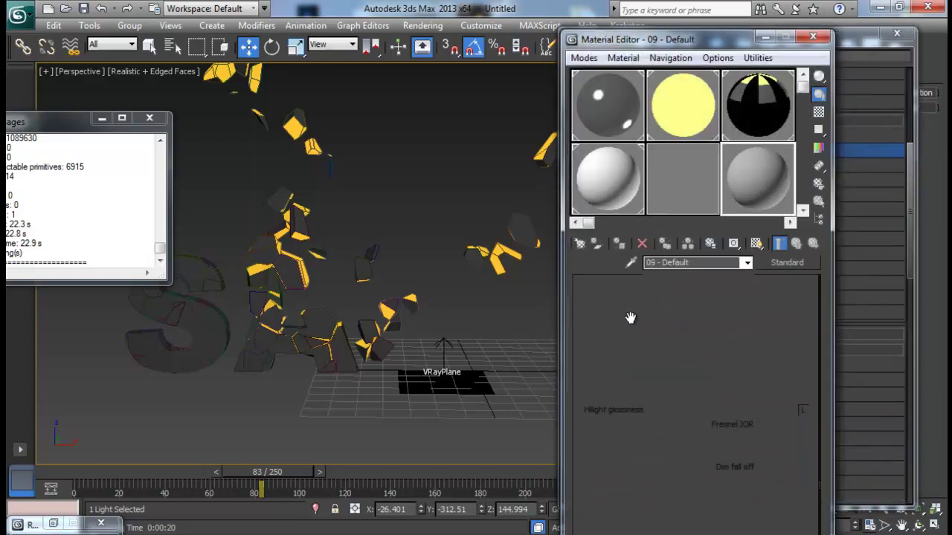
{"action": "left_click", "coordinate": [657, 367]}
{"action": "left_click_drag", "start_coordinate": [307, 86], "coordinate": [305, 92]}
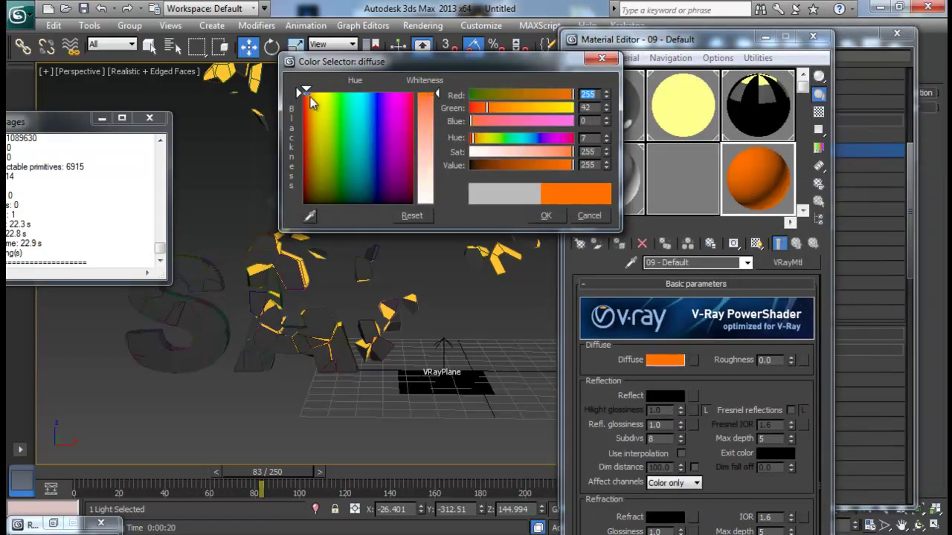
{"action": "left_click", "coordinate": [530, 217]}
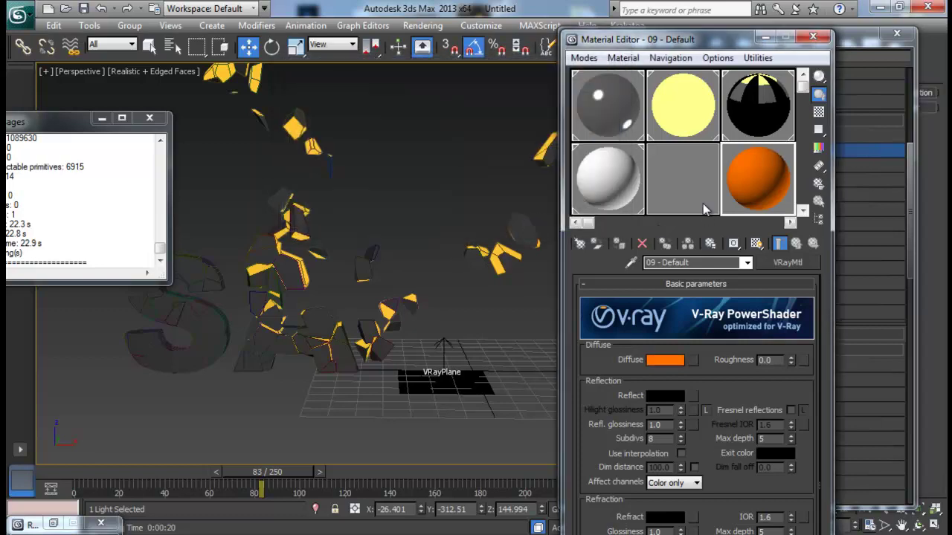
Instance the orange VRayMtl as the blend material's base and the inner face material as its first coat.
{"action": "left_click", "coordinate": [696, 176]}
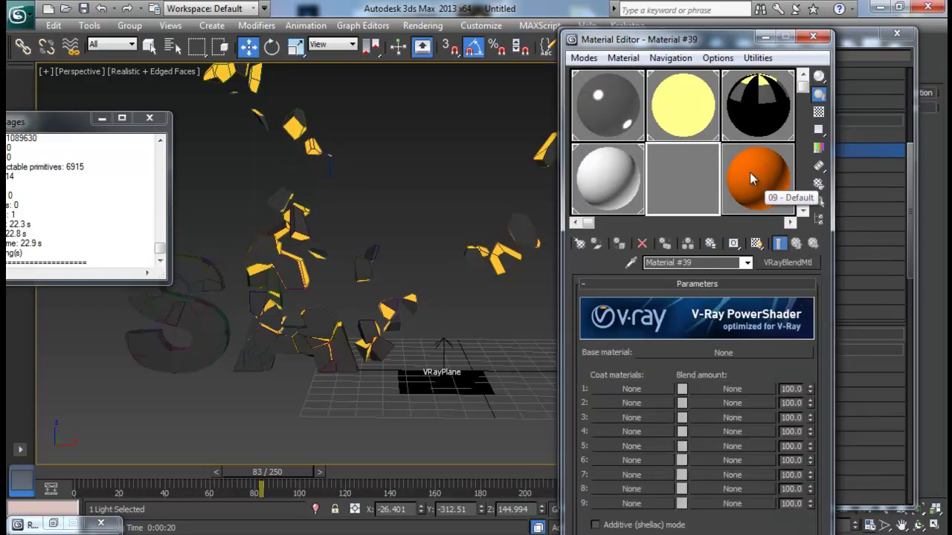
{"action": "left_click_drag", "start_coordinate": [749, 172], "coordinate": [728, 353]}
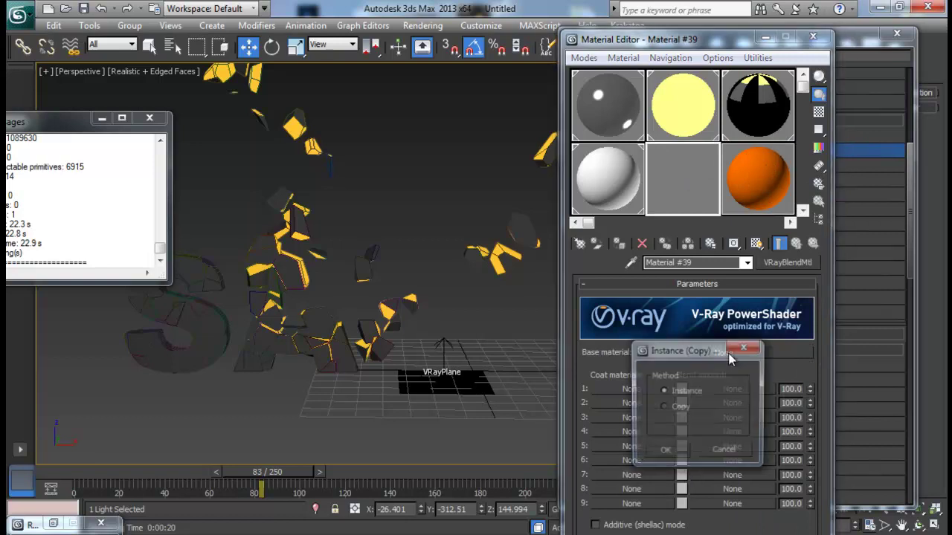
{"action": "left_click", "coordinate": [674, 452]}
{"action": "left_click", "coordinate": [684, 104]}
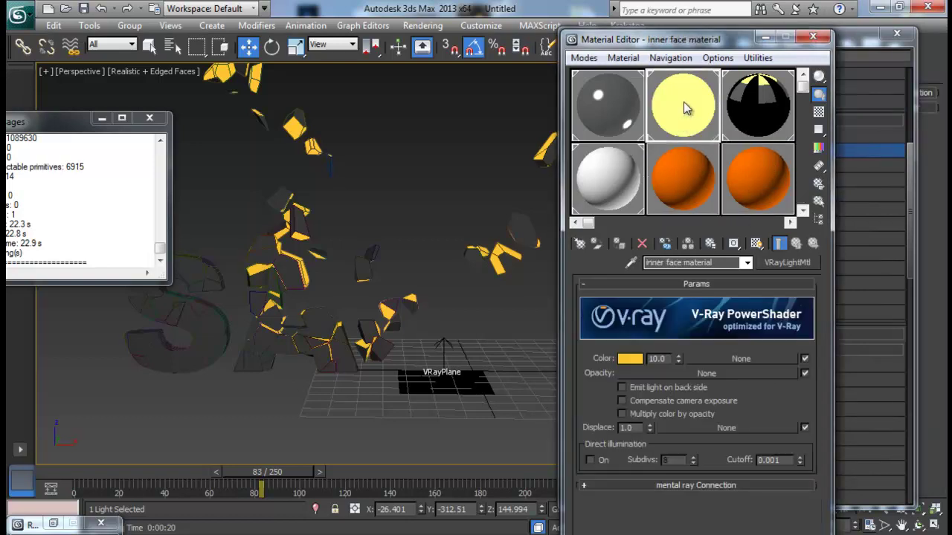
{"action": "left_click", "coordinate": [694, 146]}
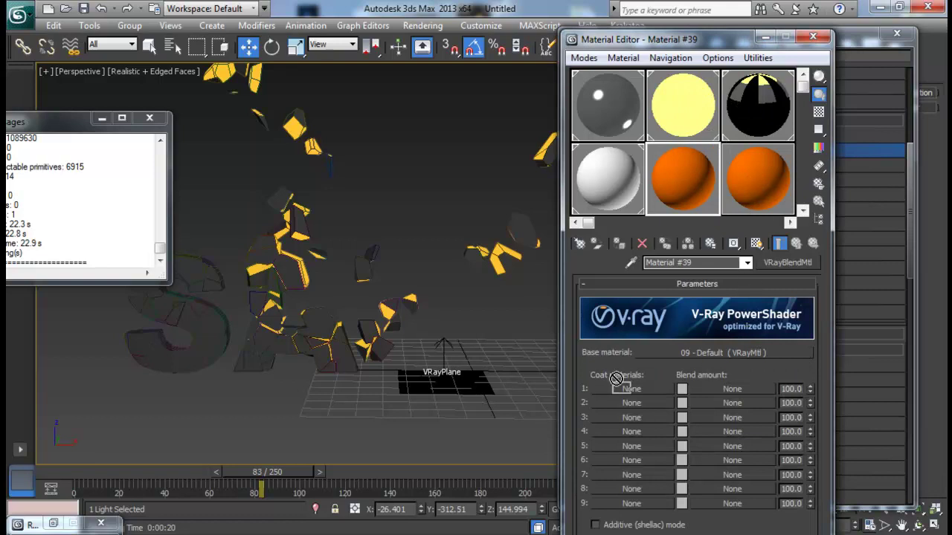
{"action": "left_click_drag", "start_coordinate": [699, 112], "coordinate": [639, 388]}
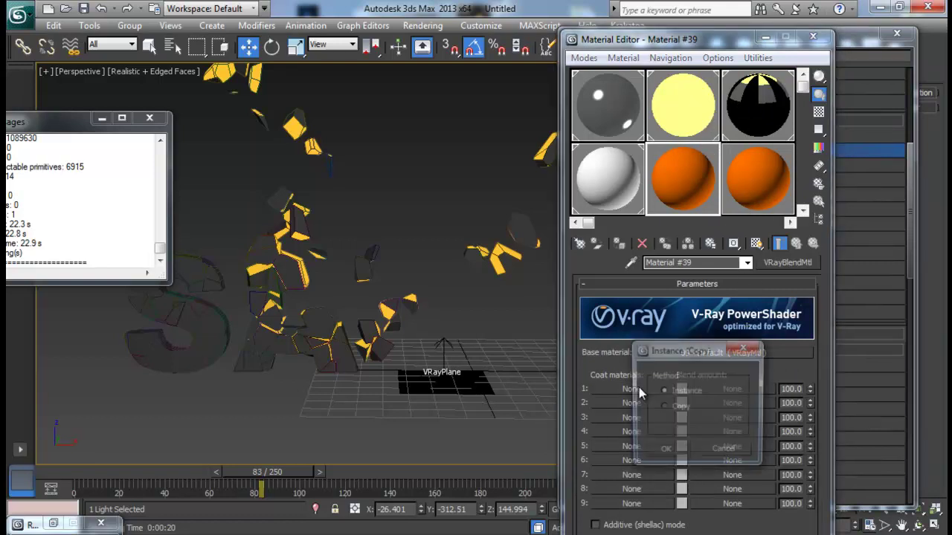
{"action": "left_click", "coordinate": [678, 451]}
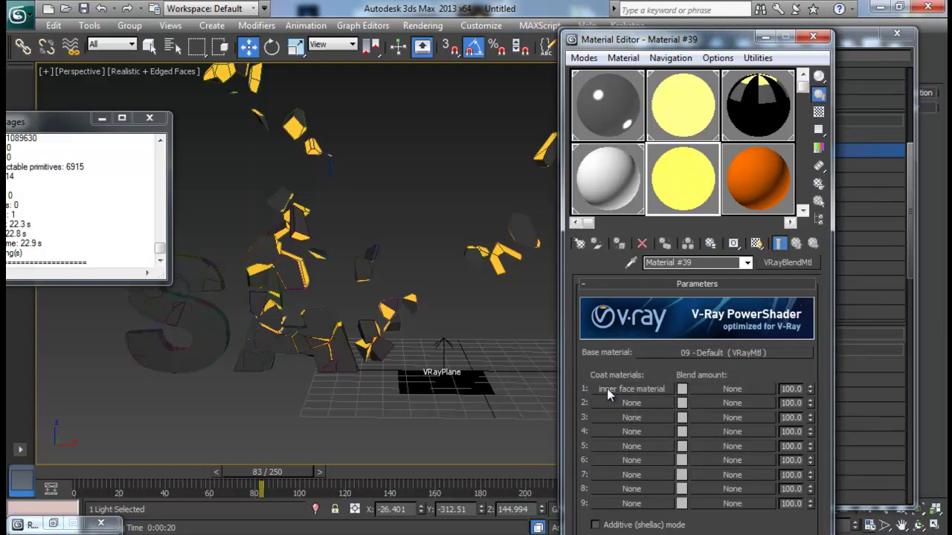
Set the first coat's blend amount colour to a dark grey of RGB 10, 10, 10.
{"action": "left_click", "coordinate": [682, 389]}
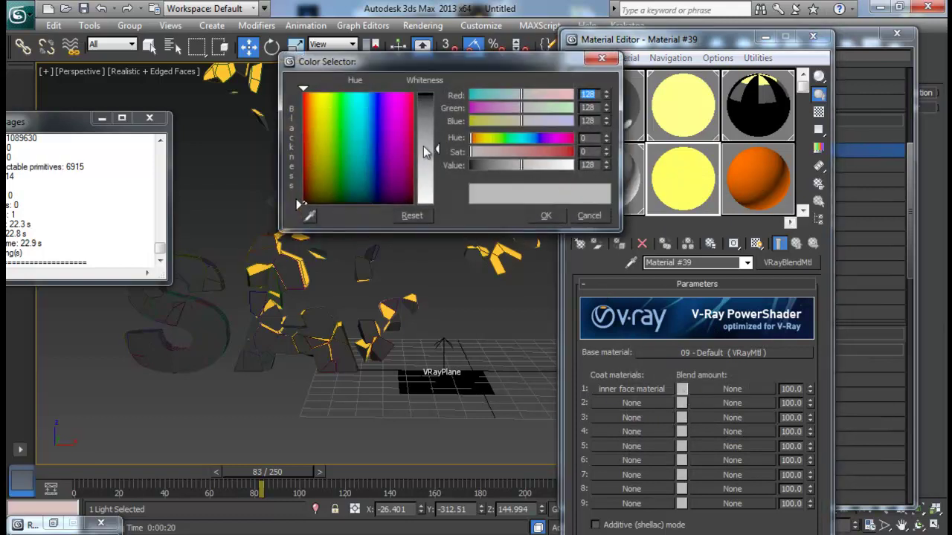
{"action": "left_click_drag", "start_coordinate": [424, 146], "coordinate": [430, 93]}
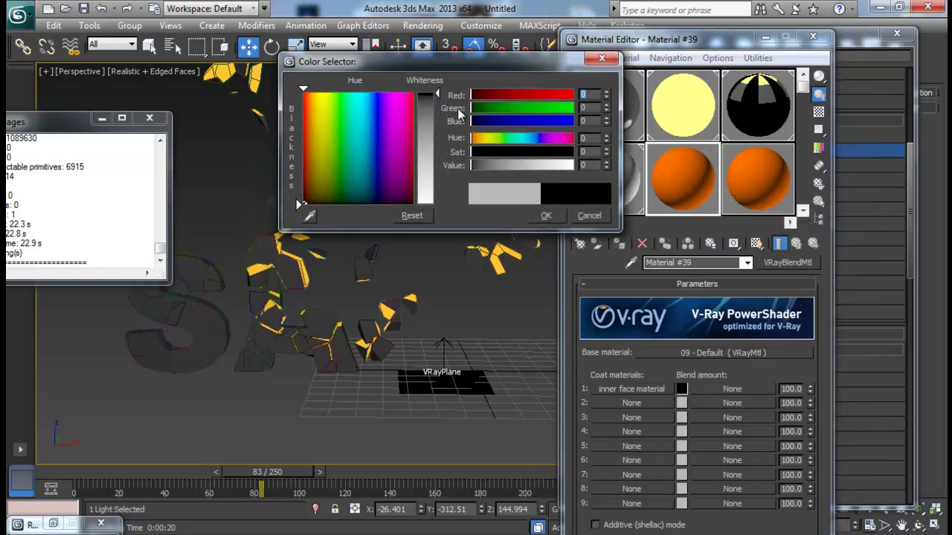
{"action": "left_click_drag", "start_coordinate": [435, 96], "coordinate": [438, 207]}
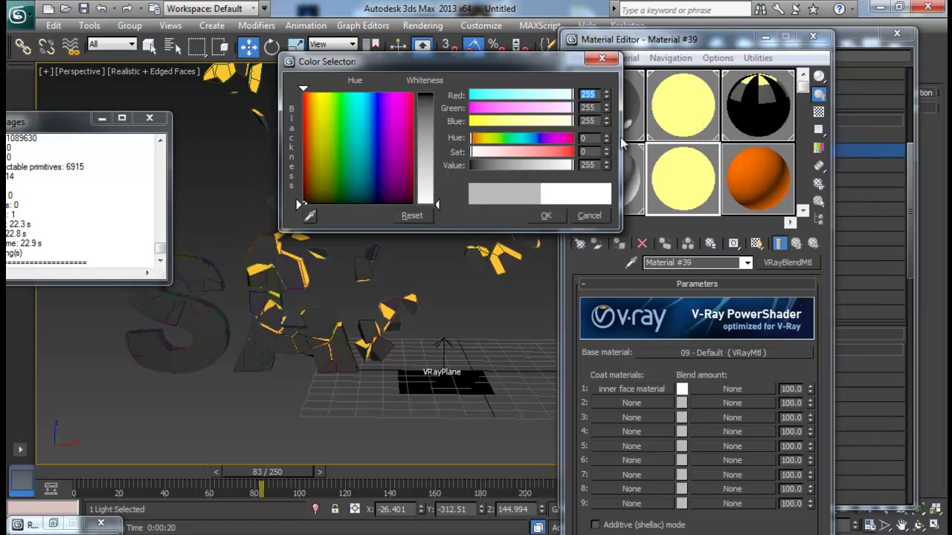
{"action": "left_click", "coordinate": [436, 99]}
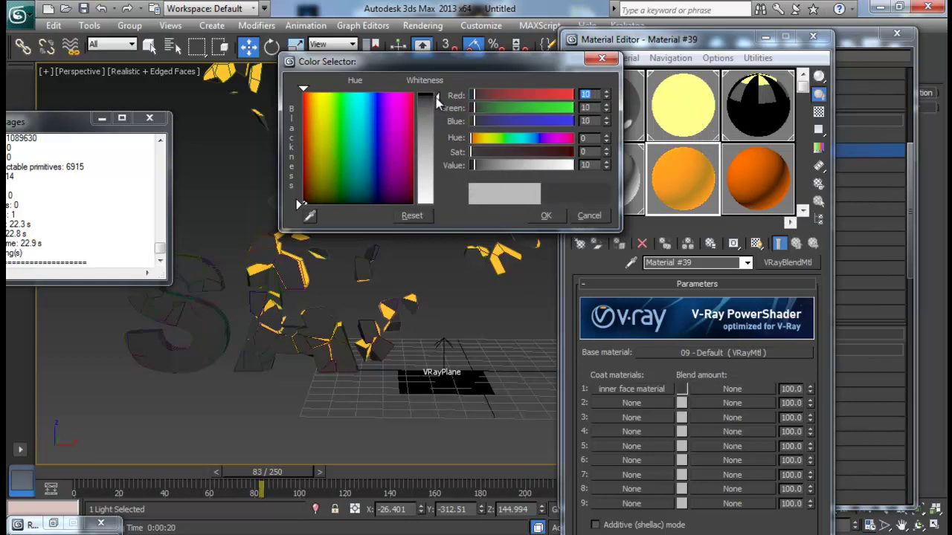
{"action": "left_click", "coordinate": [436, 99]}
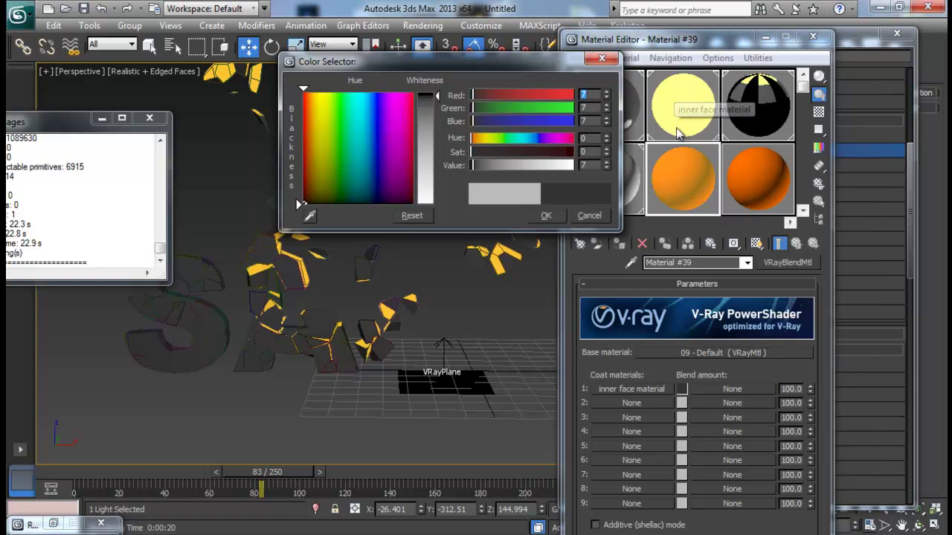
{"action": "left_click", "coordinate": [439, 99]}
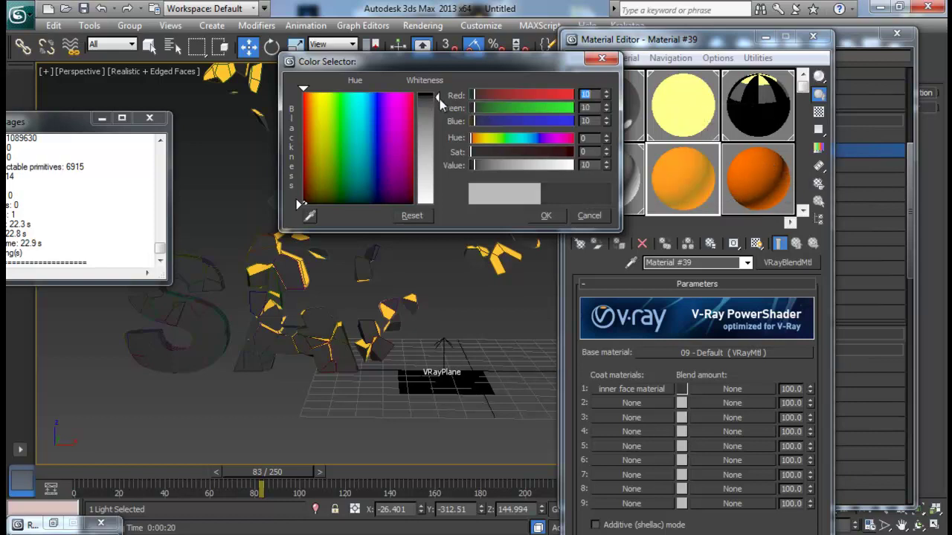
{"action": "left_click", "coordinate": [544, 215]}
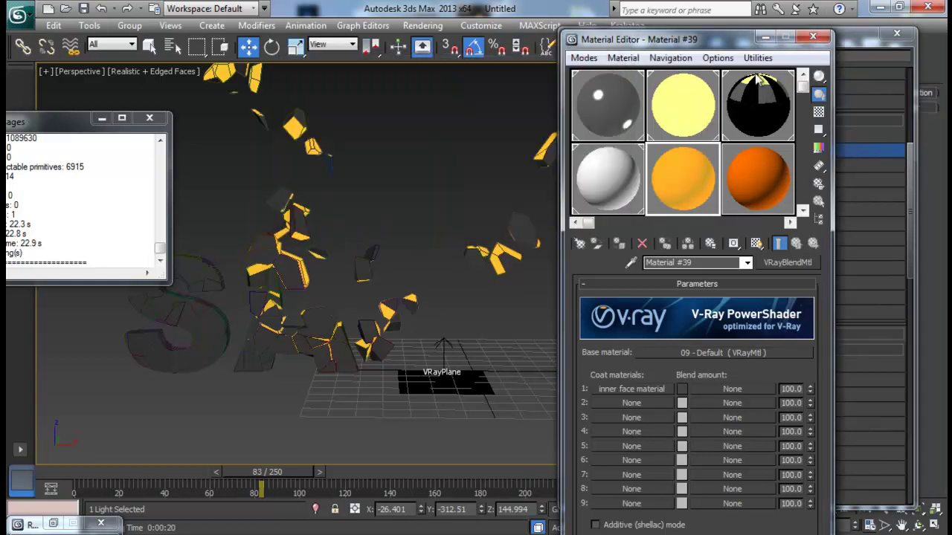
Instance the blend material into sub-material ID 1 of the Multi/Sub-Object material and test-render frame 83.
{"action": "left_click_drag", "start_coordinate": [875, 50], "coordinate": [528, 110]}
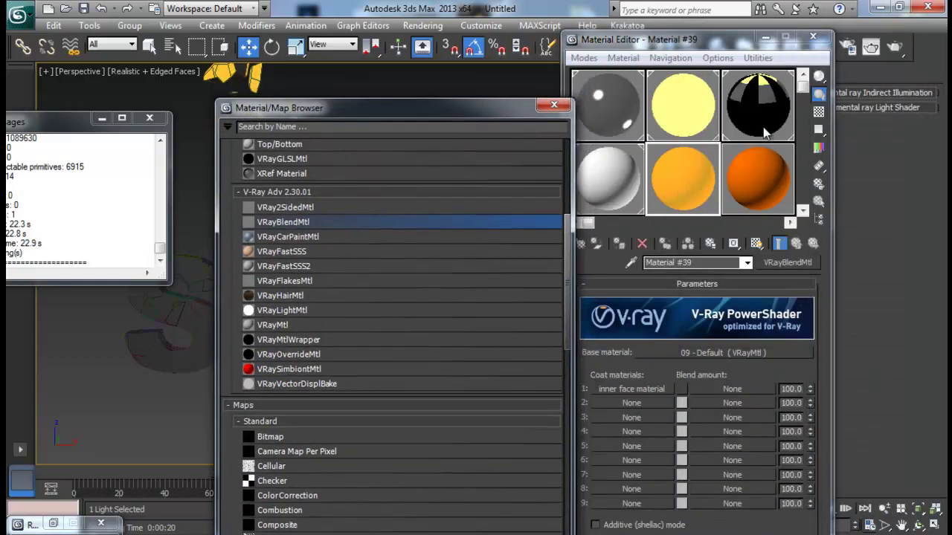
{"action": "left_click", "coordinate": [691, 196]}
{"action": "left_click_drag", "start_coordinate": [684, 182], "coordinate": [690, 357]}
{"action": "left_click", "coordinate": [664, 451]}
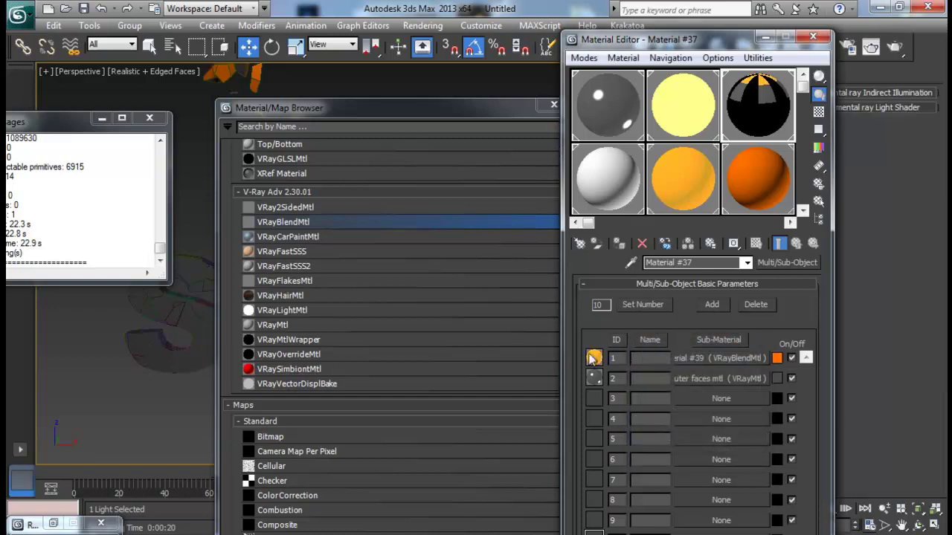
{"action": "left_click", "coordinate": [894, 47]}
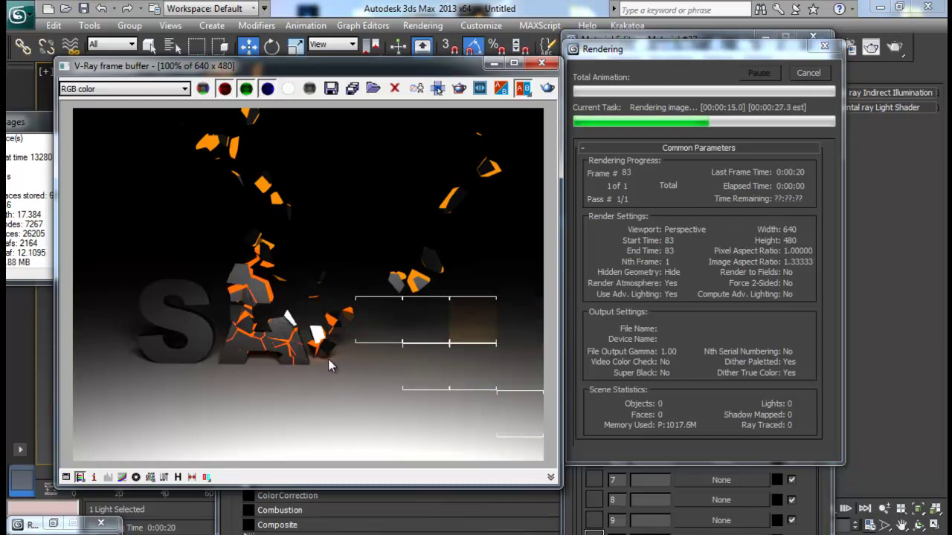
{"action": "left_click", "coordinate": [808, 73]}
Raise the first coat's blend amount colour to RGB 27, 27, 27 and test-render the frame again.
{"action": "left_click", "coordinate": [688, 358]}
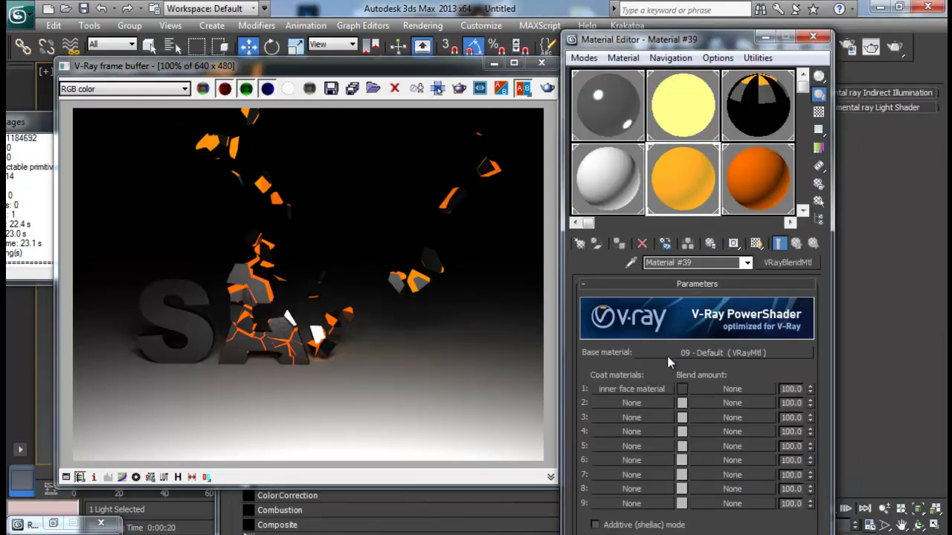
{"action": "left_click", "coordinate": [682, 389]}
{"action": "left_click_drag", "start_coordinate": [440, 103], "coordinate": [439, 105]}
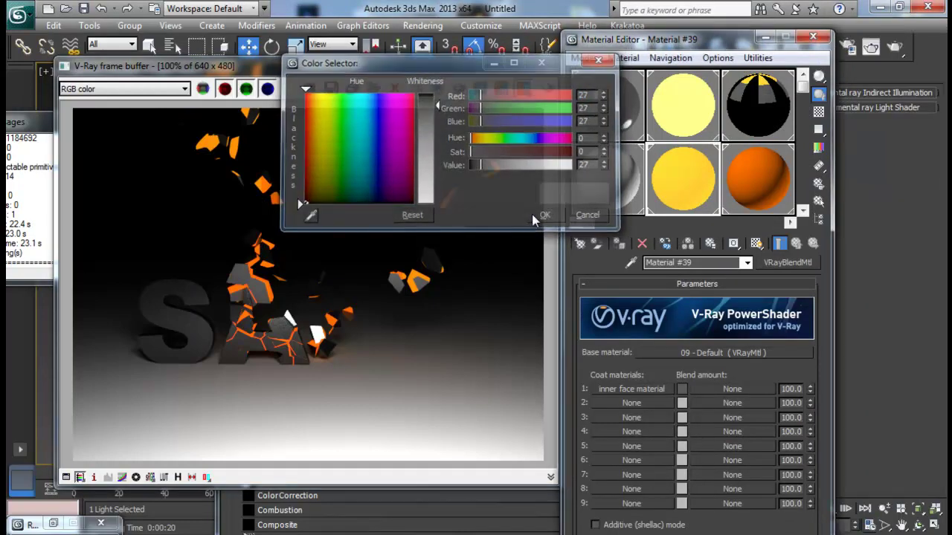
{"action": "left_click", "coordinate": [546, 215]}
{"action": "left_click", "coordinate": [895, 47]}
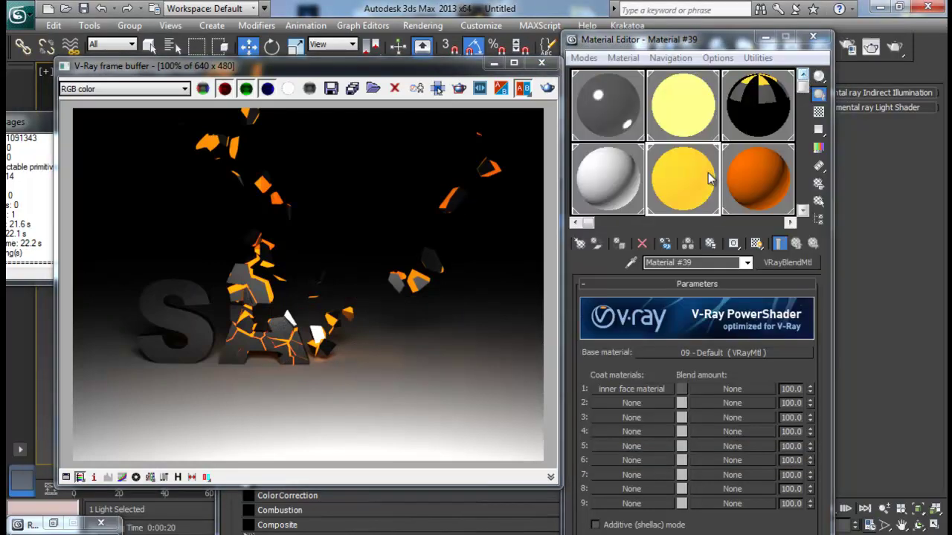
Set the inner face material's colour multiplier to 15 and check the glow with a test render.
{"action": "left_click", "coordinate": [692, 131]}
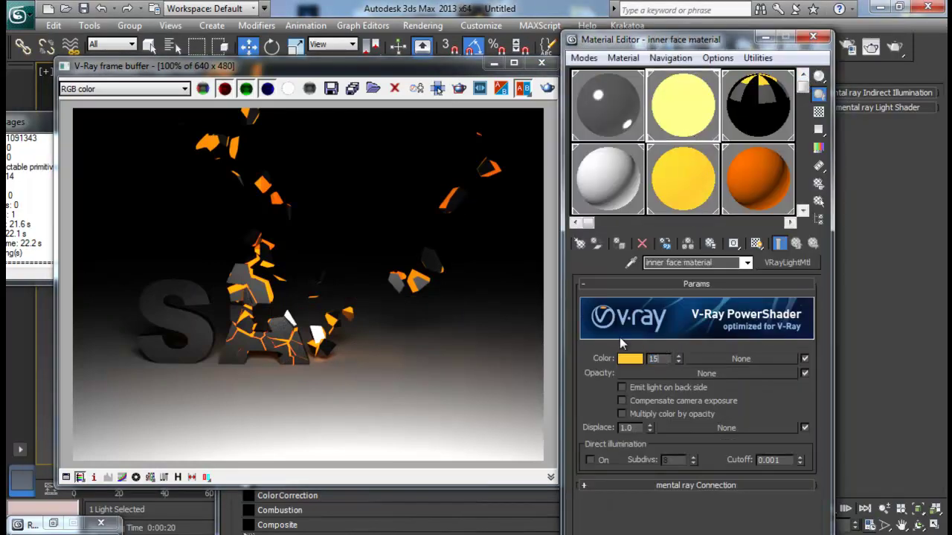
{"action": "type", "text": "15"}
{"action": "key", "text": "Return"}
{"action": "left_click", "coordinate": [894, 47]}
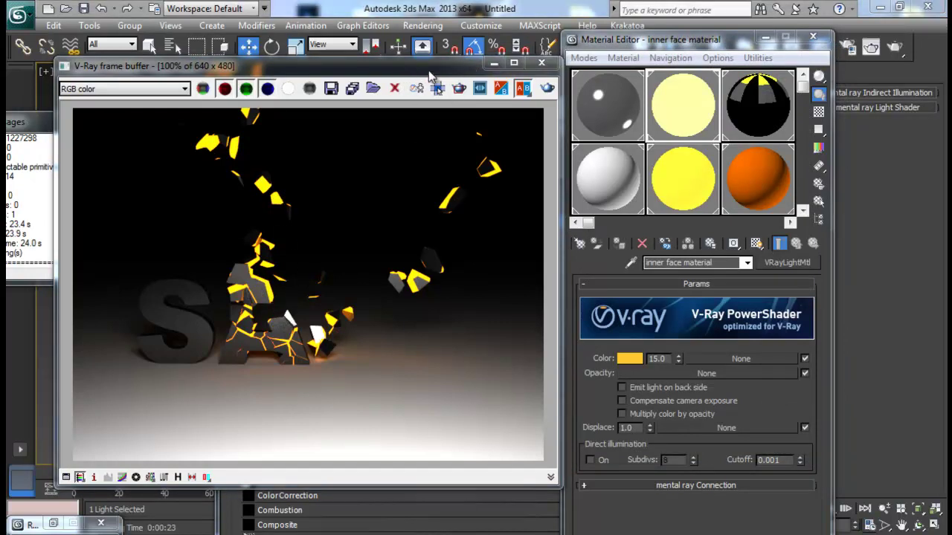
{"action": "left_click_drag", "start_coordinate": [401, 71], "coordinate": [324, 87]}
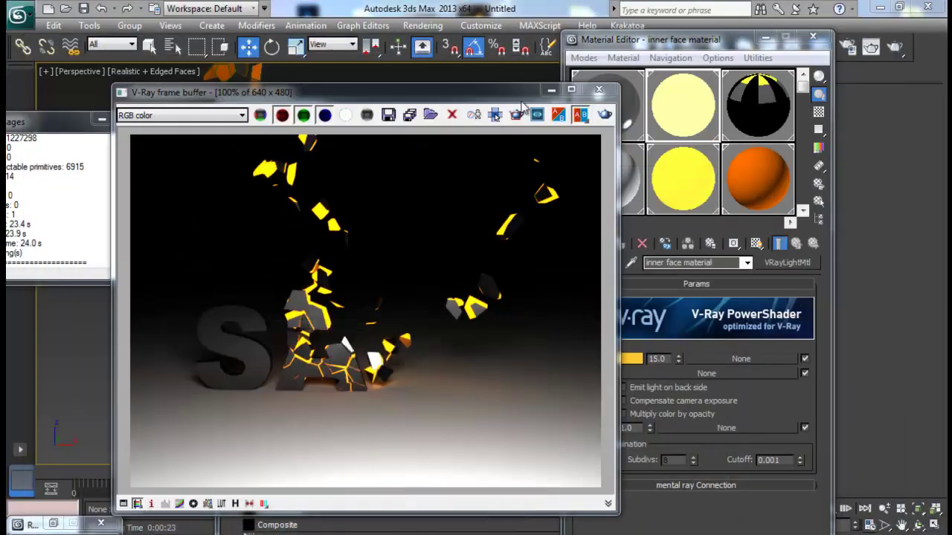
{"action": "left_click_drag", "start_coordinate": [463, 90], "coordinate": [396, 74]}
Open the render setup and review the V-Ray frame buffer, global switches and image sampler settings.
{"action": "left_click", "coordinate": [680, 116]}
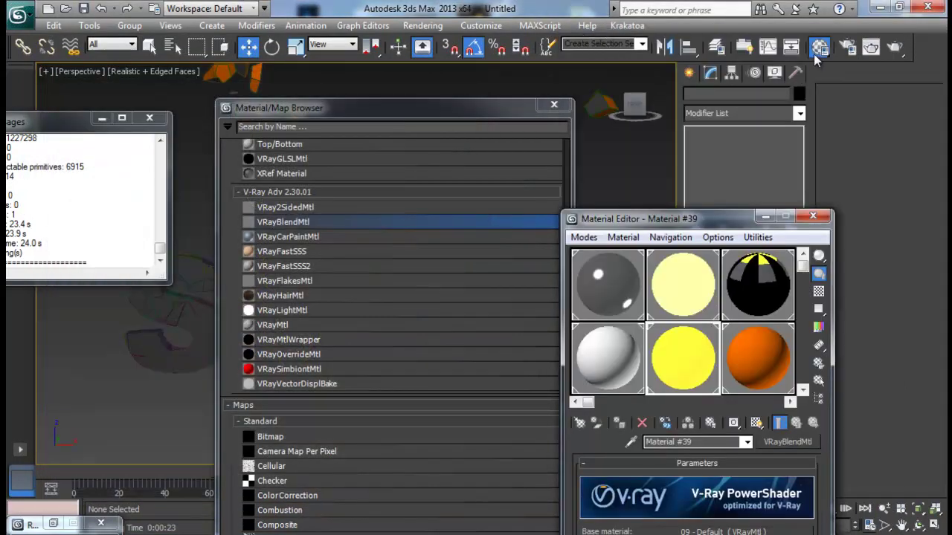
{"action": "left_click", "coordinate": [818, 51]}
{"action": "left_click_drag", "start_coordinate": [617, 206], "coordinate": [631, 503]}
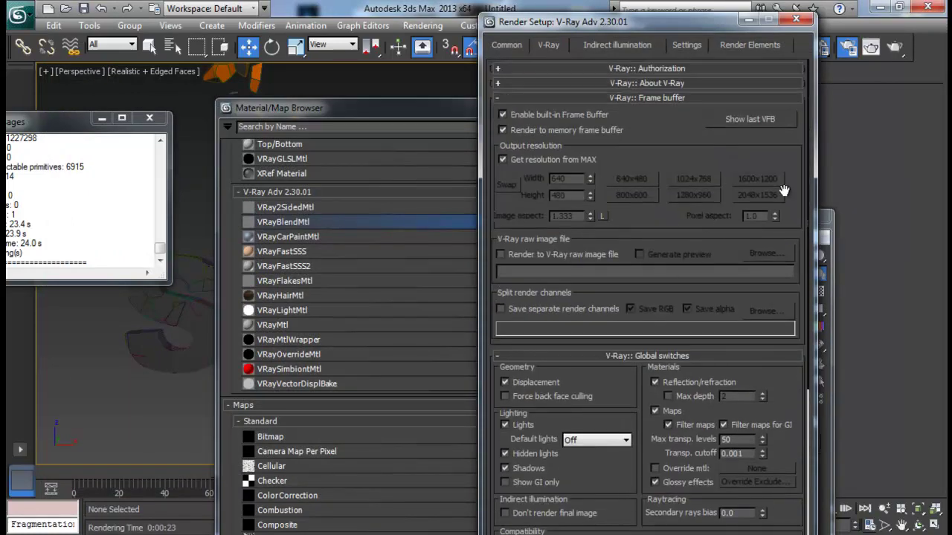
{"action": "left_click", "coordinate": [655, 104]}
{"action": "left_click", "coordinate": [659, 113]}
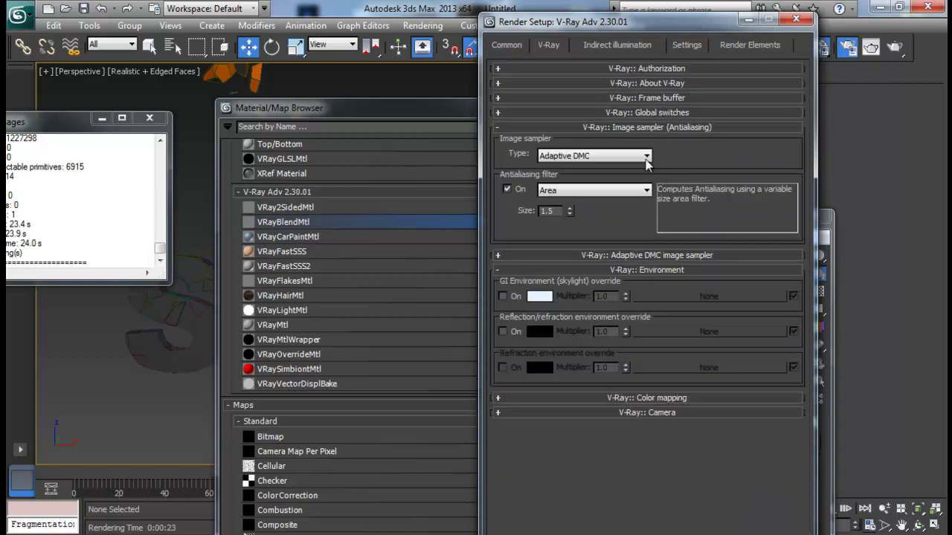
{"action": "left_click", "coordinate": [651, 128]}
Set the render's time output to the active time segment and go to the render output settings.
{"action": "left_click", "coordinate": [505, 46]}
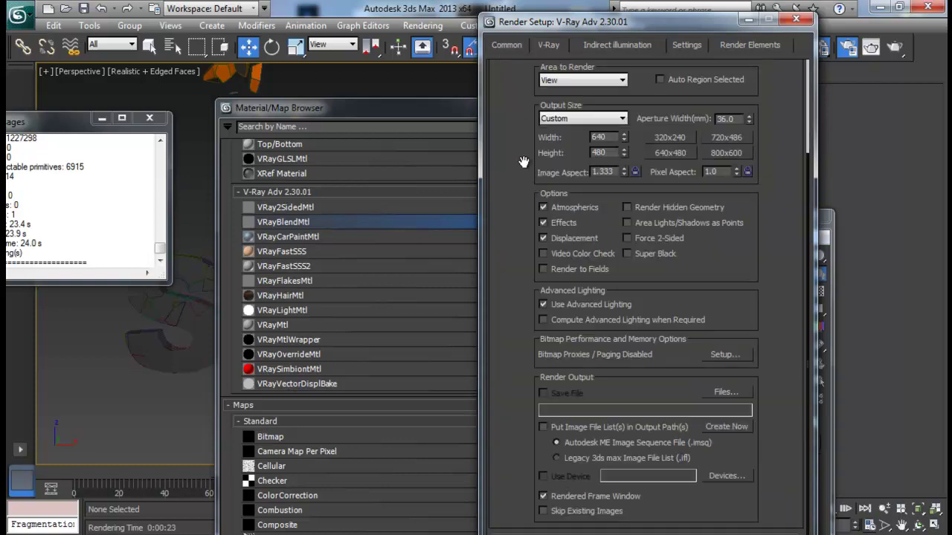
{"action": "left_click_drag", "start_coordinate": [524, 162], "coordinate": [511, 399]}
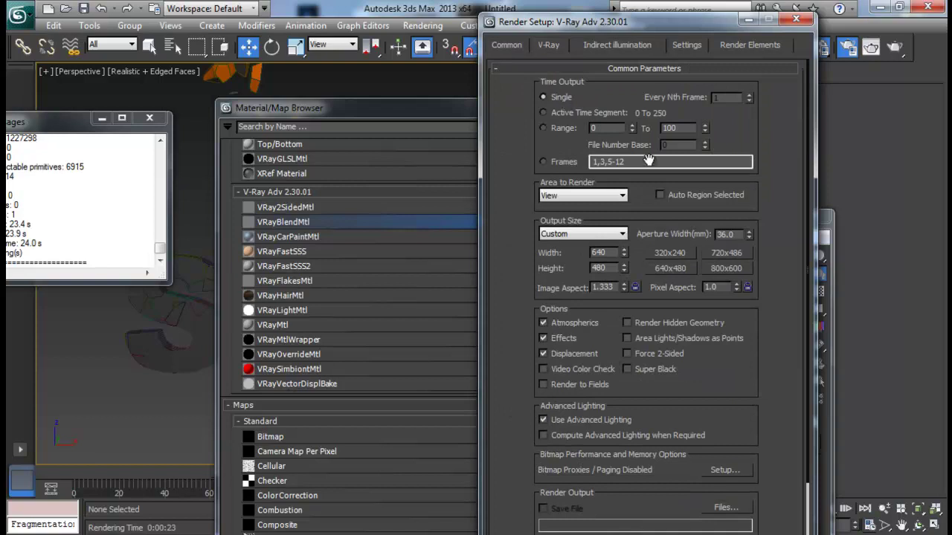
{"action": "left_click", "coordinate": [565, 115]}
{"action": "left_click_drag", "start_coordinate": [782, 400], "coordinate": [765, 240]}
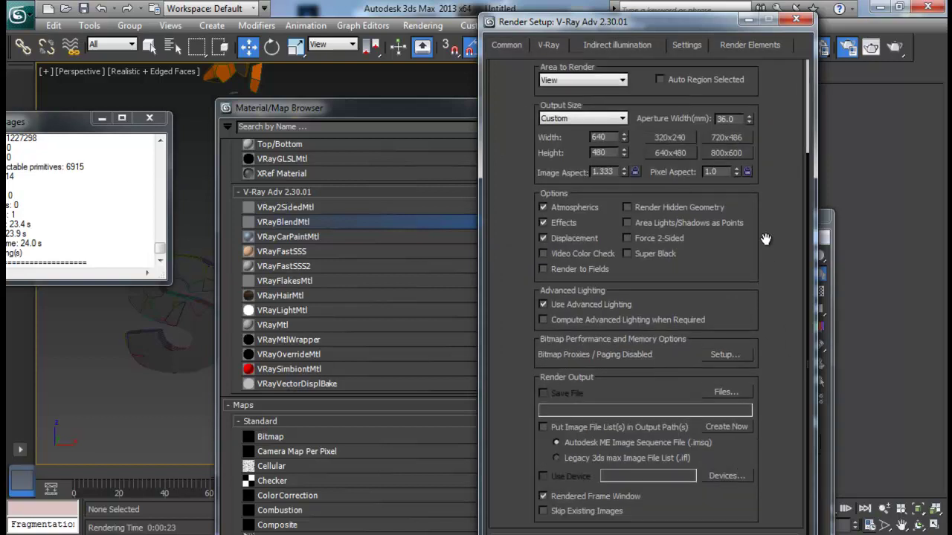
Look at the render output file dialog and its format choices, then cancel it.
{"action": "left_click", "coordinate": [743, 394]}
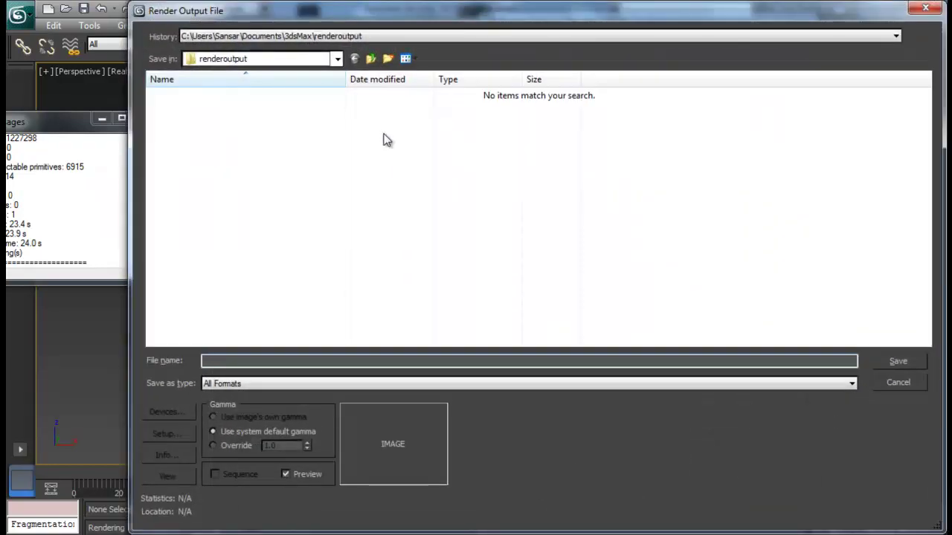
{"action": "left_click", "coordinate": [418, 382]}
{"action": "left_click", "coordinate": [418, 384]}
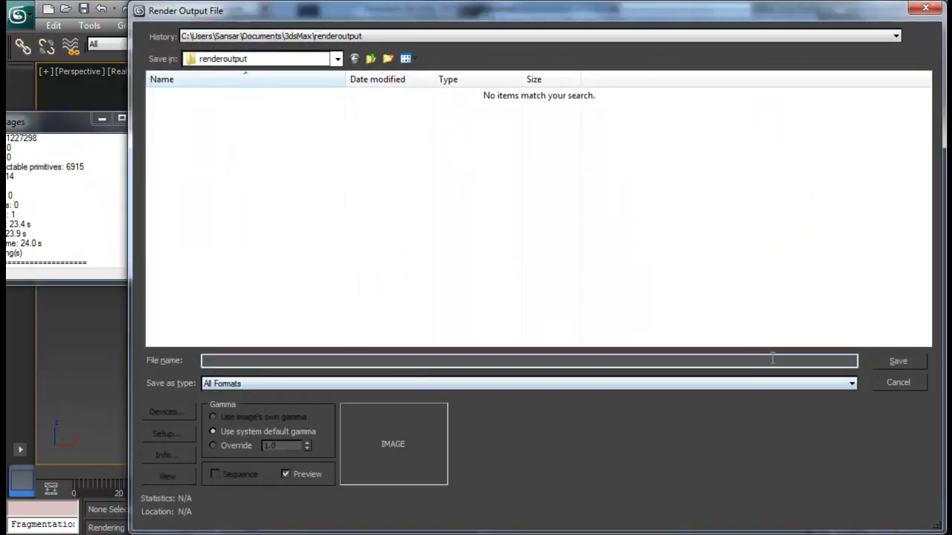
{"action": "left_click", "coordinate": [897, 382]}
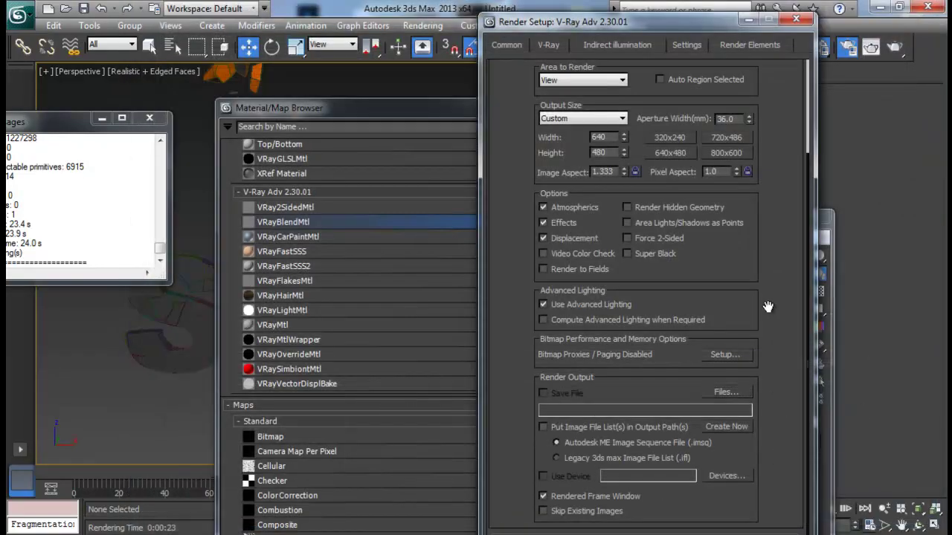
Close the render setup, the Material/Map Browser and the Material Editor.
{"action": "left_click", "coordinate": [796, 19]}
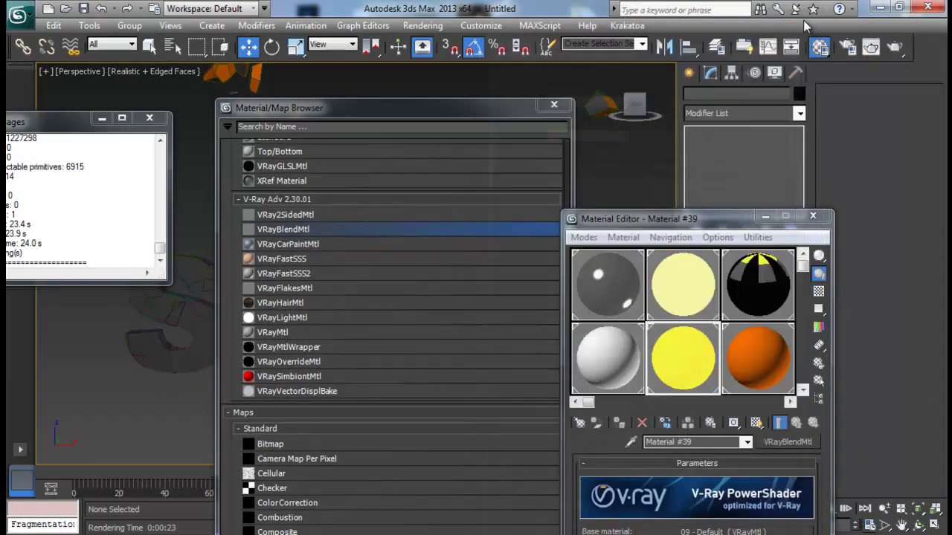
{"action": "left_click", "coordinate": [567, 105]}
{"action": "left_click", "coordinate": [812, 217]}
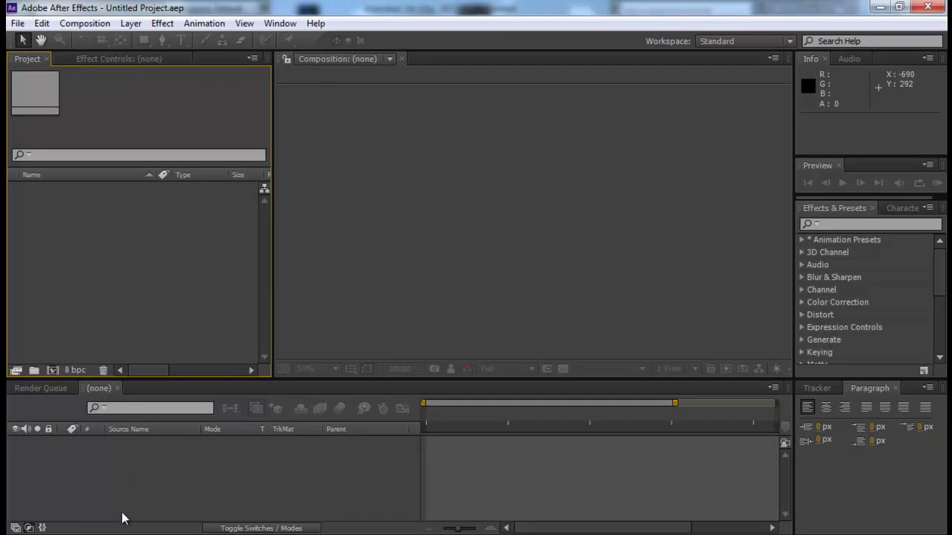
Switch to the file explorer and look through the rendered Text frames in the text folder.
{"action": "key", "text": "alt+Tab"}
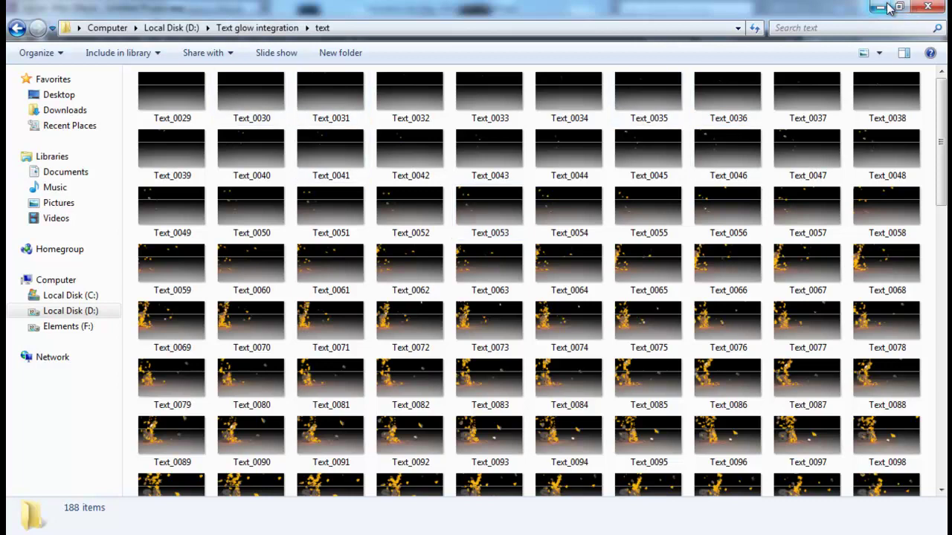
{"action": "left_click_drag", "start_coordinate": [943, 123], "coordinate": [946, 399]}
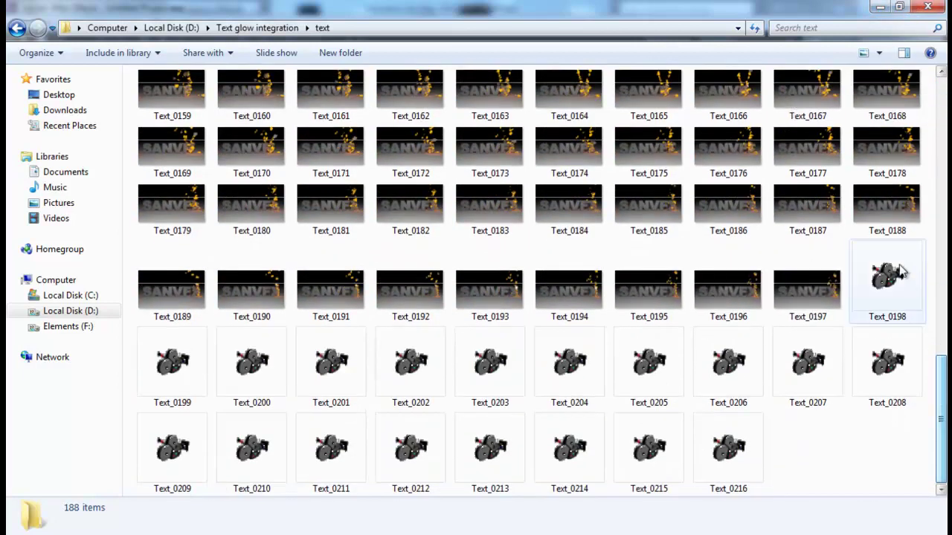
Check the last rendered Text frames in the text folder, return to the first ones, and minimise the file explorer.
{"action": "left_click", "coordinate": [834, 209]}
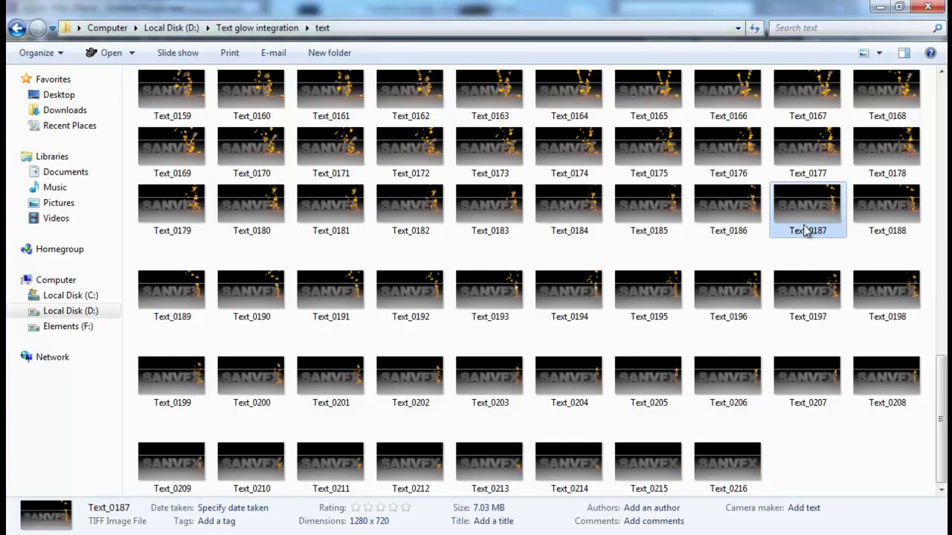
{"action": "scroll", "coordinate": [810, 223], "scroll_direction": "up", "scroll_amount": 10}
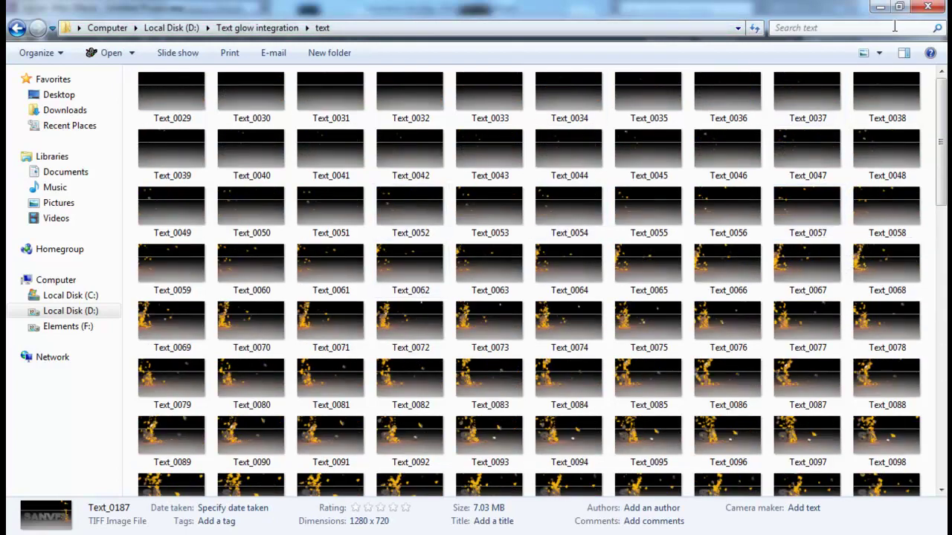
{"action": "left_click", "coordinate": [880, 7]}
Import the rendered frames starting at Text_0029 as a TIFF sequence, with the alpha interpreted as Straight - Unmatted.
{"action": "double_click", "coordinate": [93, 252]}
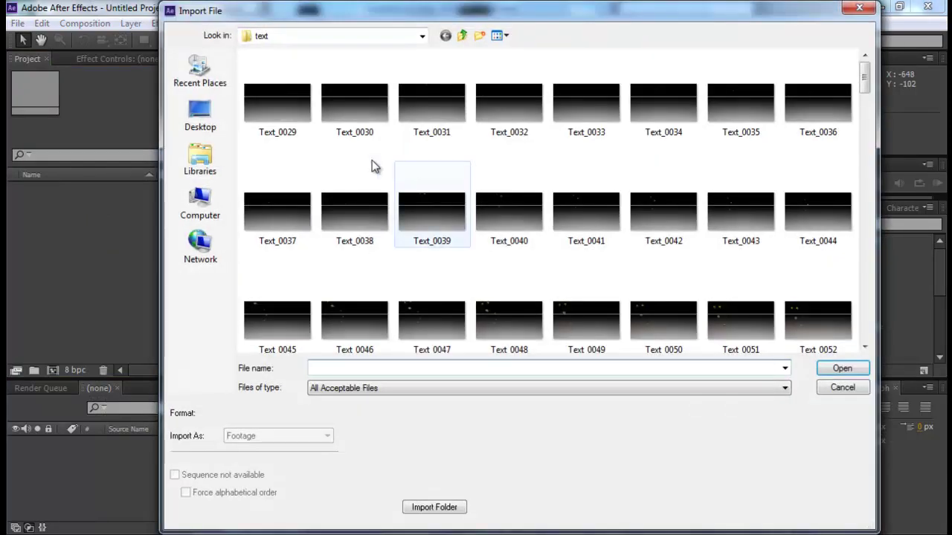
{"action": "left_click", "coordinate": [275, 108]}
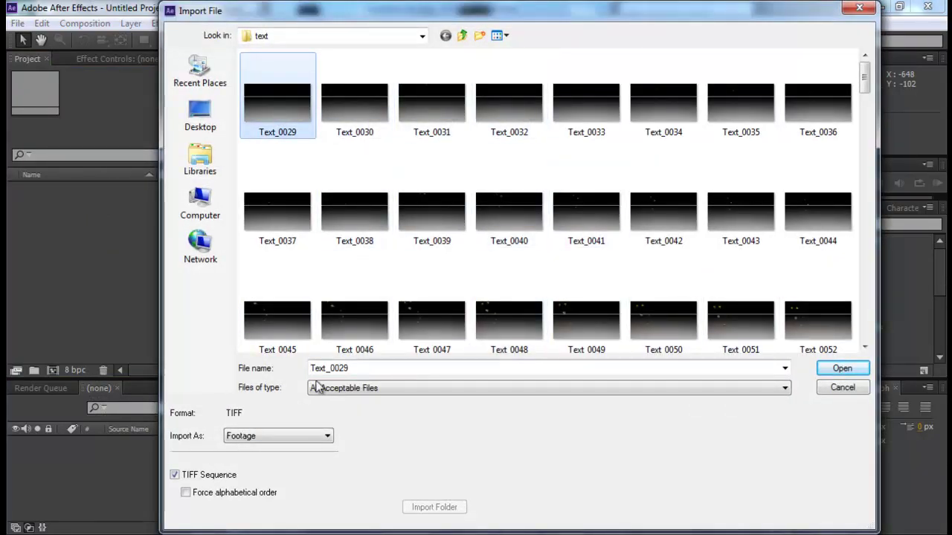
{"action": "left_click", "coordinate": [174, 475]}
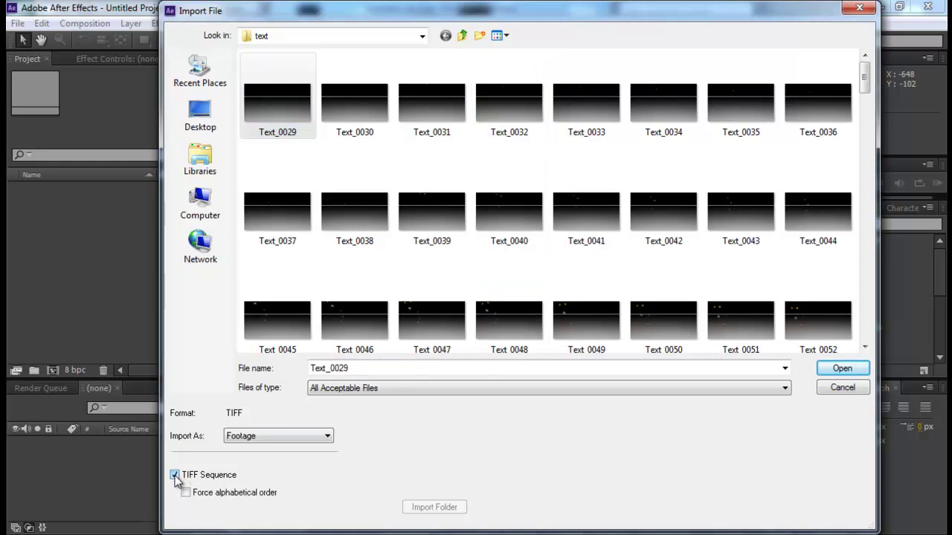
{"action": "left_click", "coordinate": [824, 369]}
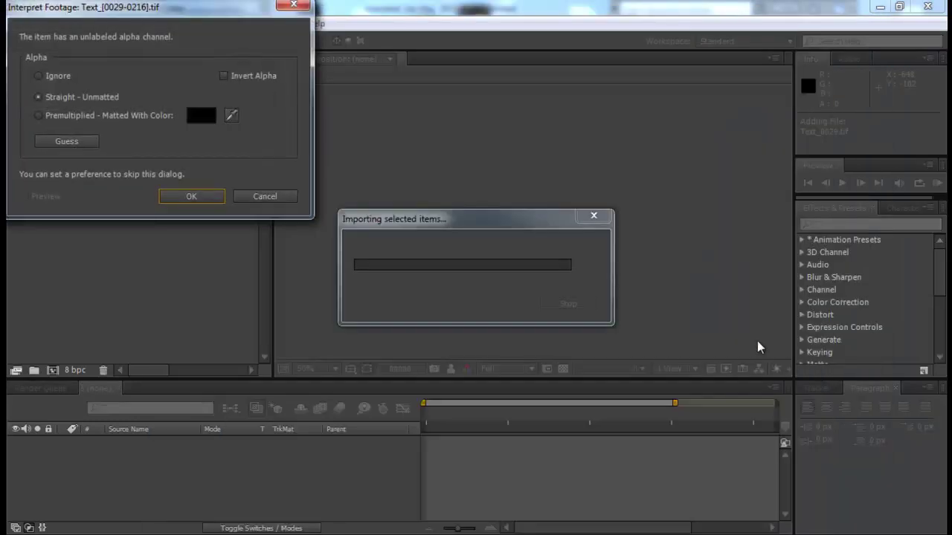
{"action": "left_click", "coordinate": [194, 197]}
Interpret the Text image sequence at 24 frames per second and create a new composition from it.
{"action": "right_click", "coordinate": [92, 188]}
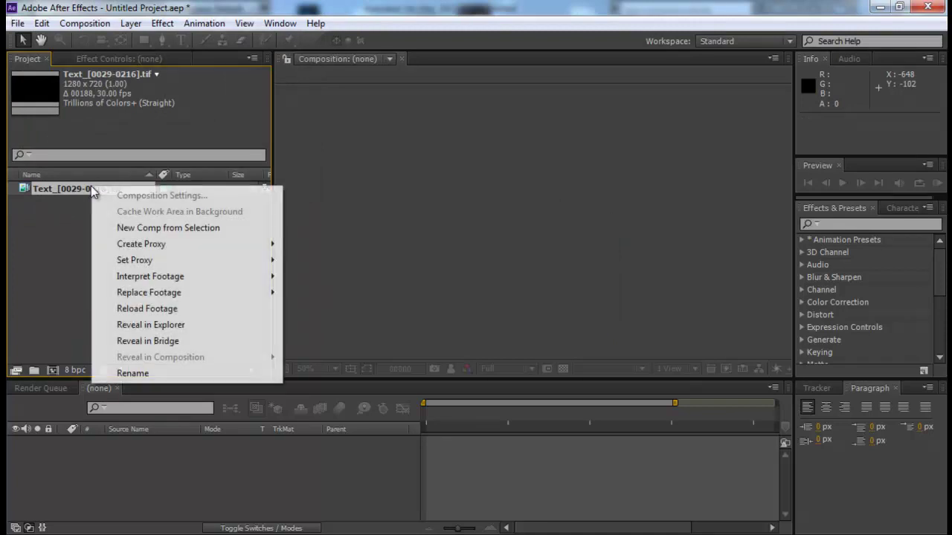
{"action": "mouse_move", "coordinate": [221, 276]}
{"action": "left_click", "coordinate": [340, 278]}
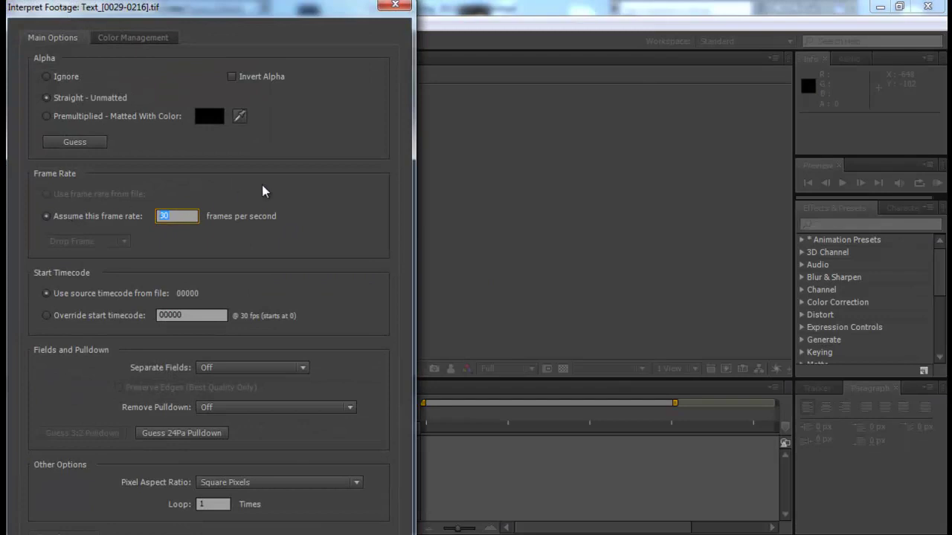
{"action": "type", "text": "24"}
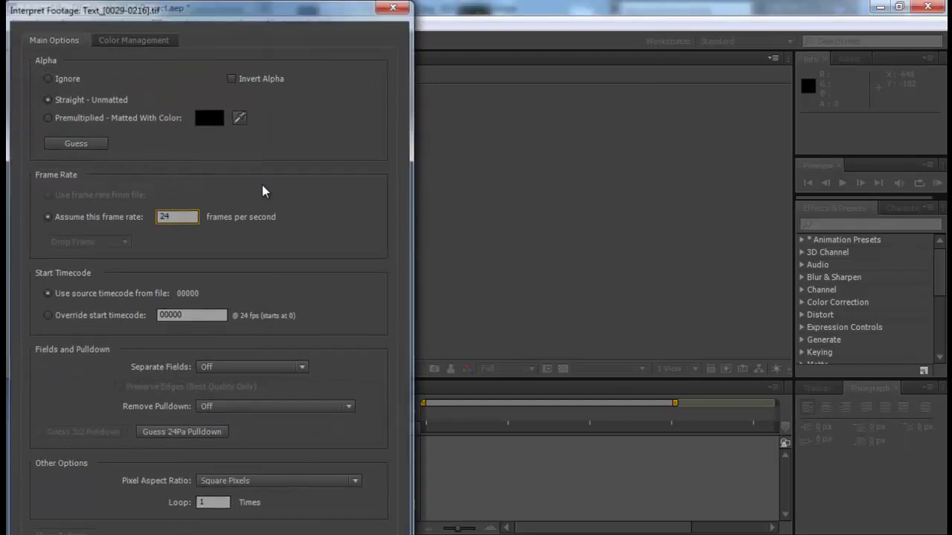
{"action": "key", "text": "Return"}
{"action": "left_click_drag", "start_coordinate": [102, 190], "coordinate": [52, 370]}
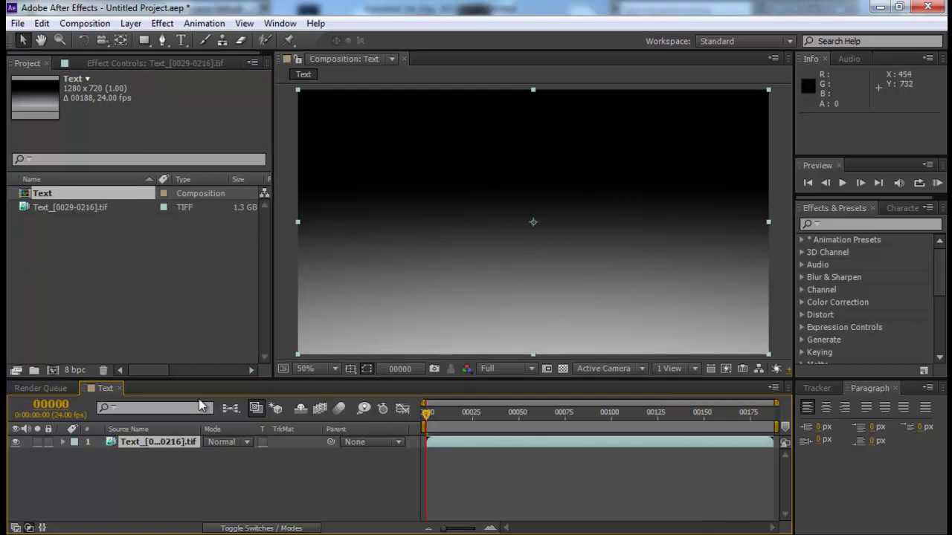
Set the project's color depth to 16 bits per channel.
{"action": "left_click", "coordinate": [74, 370]}
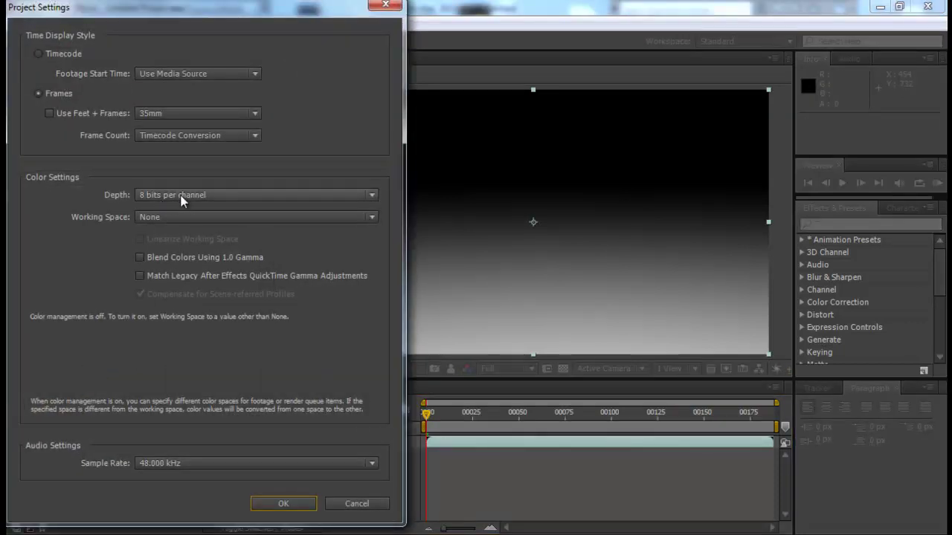
{"action": "left_click", "coordinate": [186, 197]}
{"action": "left_click", "coordinate": [208, 228]}
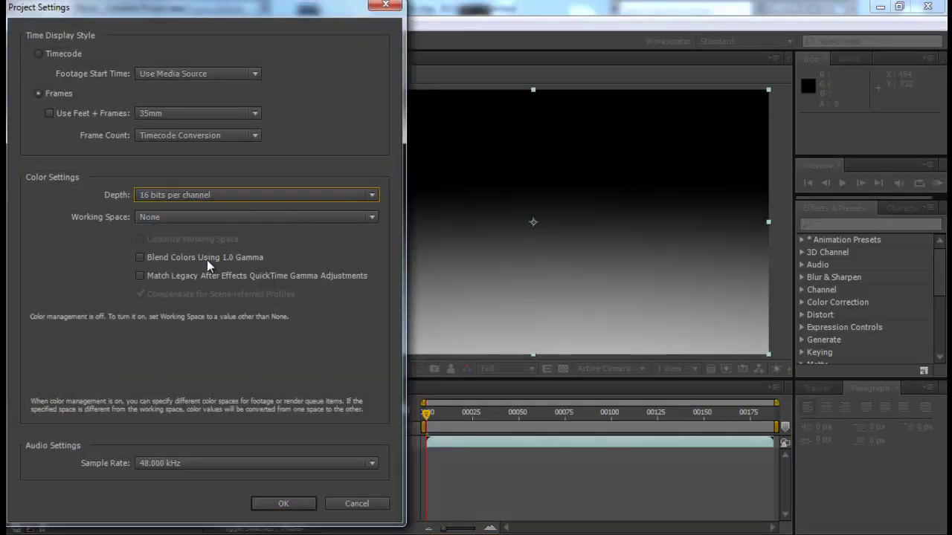
{"action": "left_click", "coordinate": [286, 504]}
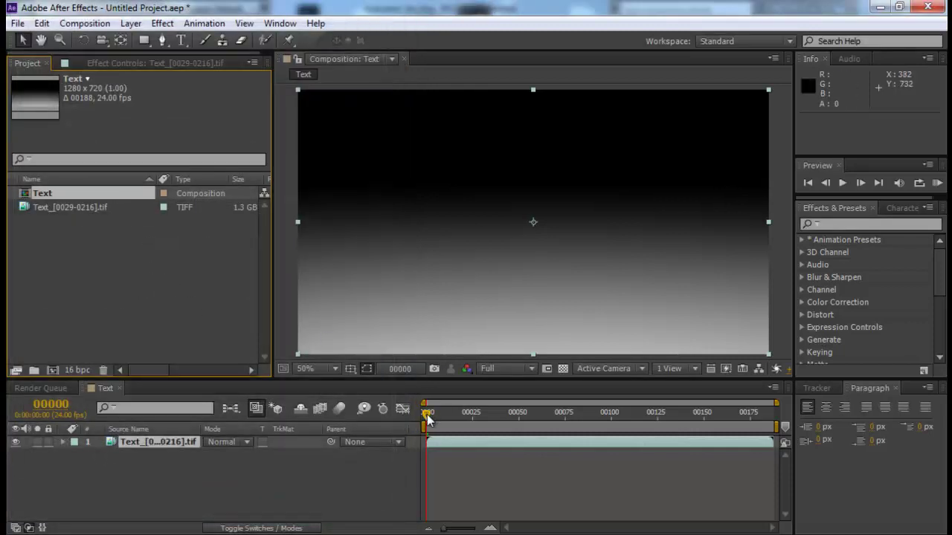
Scrub through the Text composition and play a RAM preview from the first frame to check the shattering text.
{"action": "left_click_drag", "start_coordinate": [427, 420], "coordinate": [614, 416]}
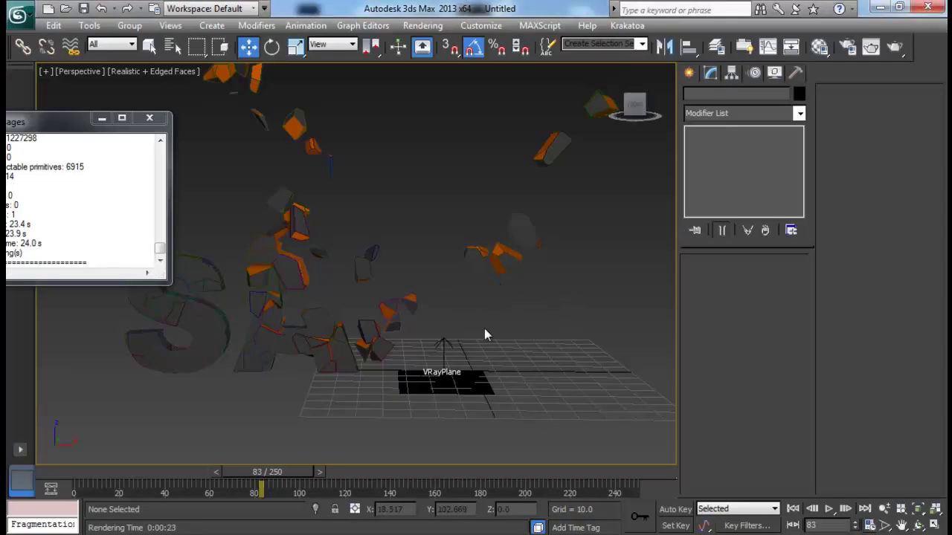
{"action": "left_click", "coordinate": [881, 8]}
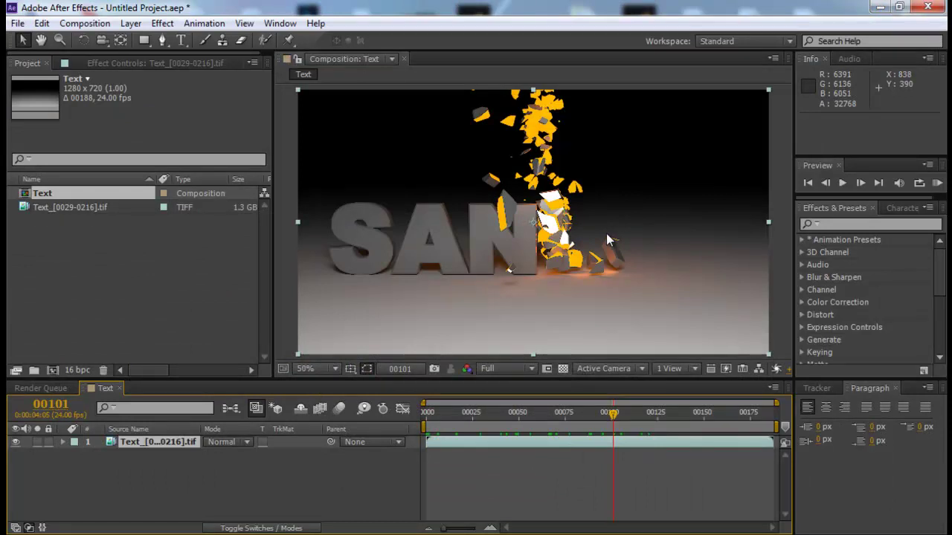
{"action": "left_click_drag", "start_coordinate": [613, 414], "coordinate": [772, 418]}
{"action": "left_click_drag", "start_coordinate": [751, 416], "coordinate": [401, 420]}
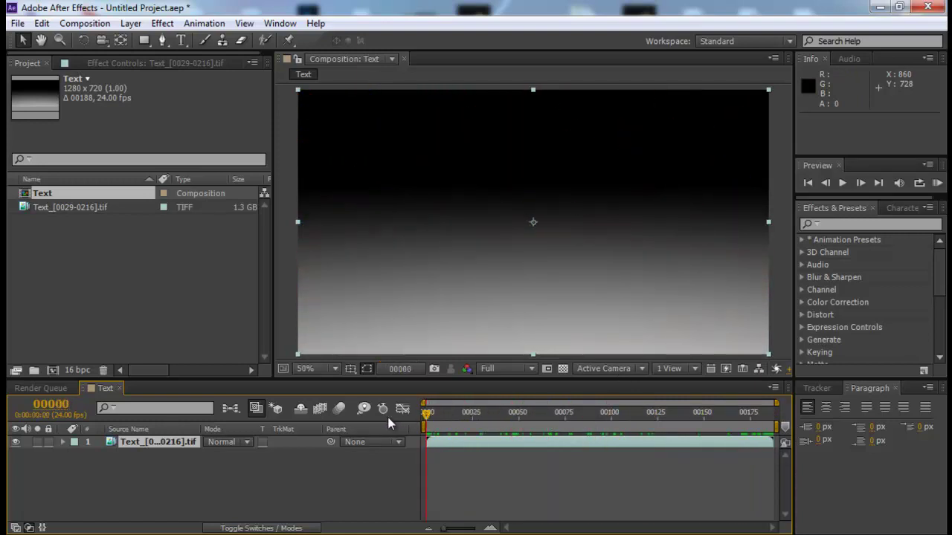
{"action": "key", "text": "KP_0"}
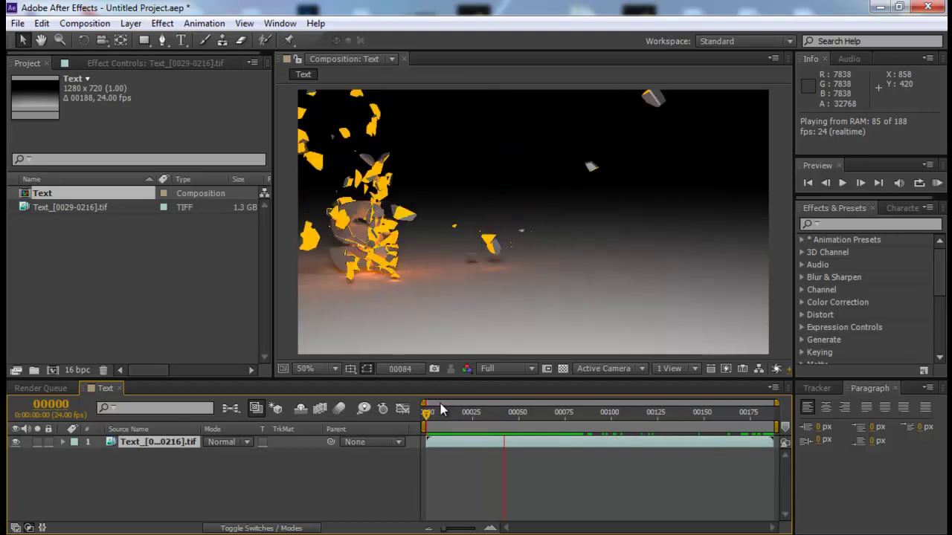
{"action": "key", "text": "space"}
Go to frame 57, duplicate the Text footage layer, and apply the Set Matte effect to the upper copy.
{"action": "left_click_drag", "start_coordinate": [427, 412], "coordinate": [531, 413]}
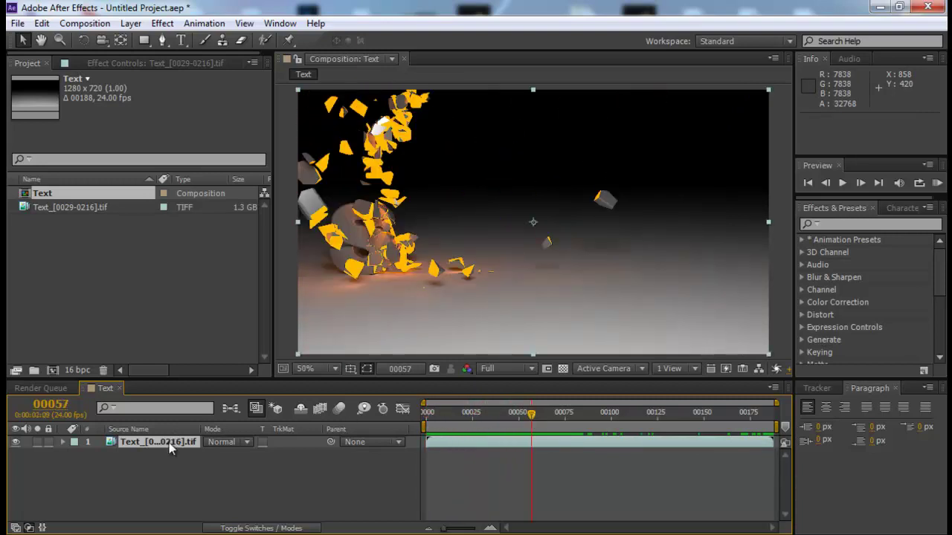
{"action": "key", "text": "ctrl+d"}
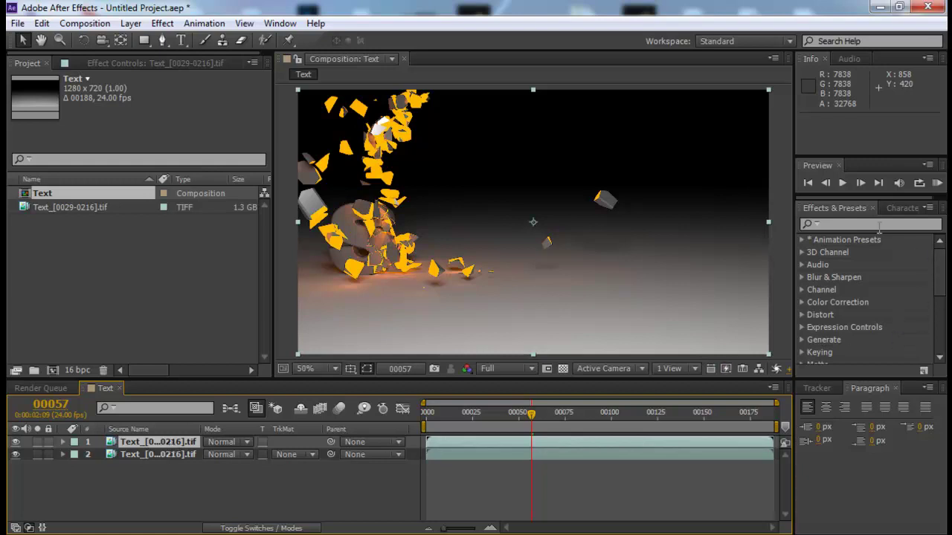
{"action": "left_click", "coordinate": [876, 223]}
{"action": "type", "text": "set"}
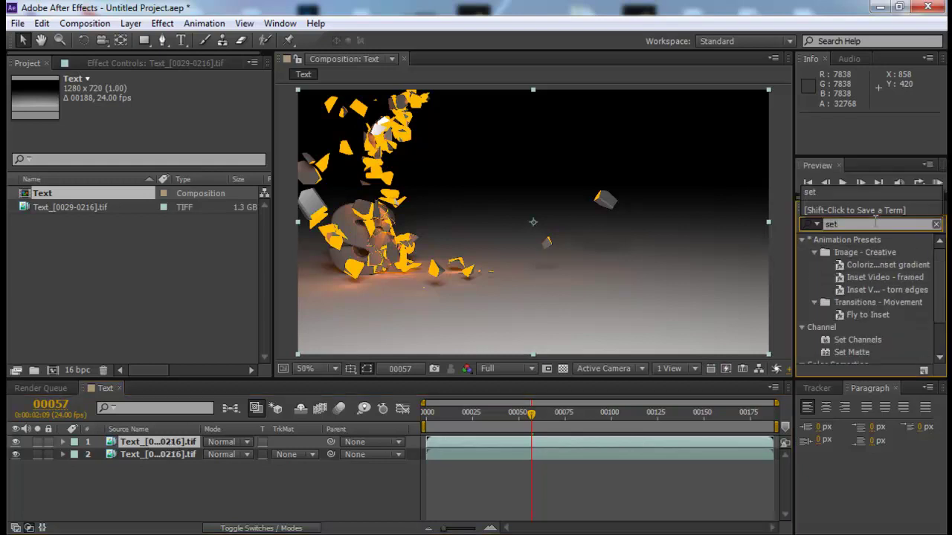
{"action": "type", "text": " ma"}
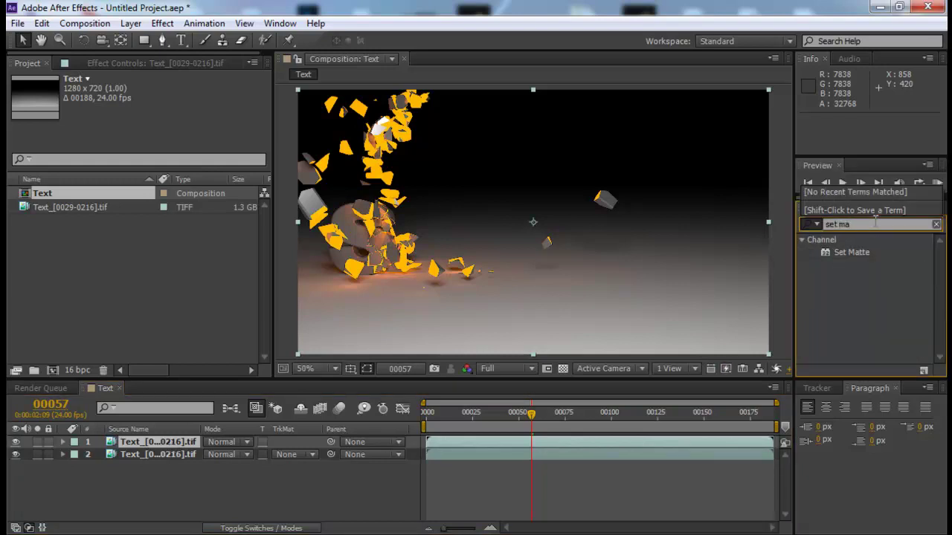
{"action": "left_click_drag", "start_coordinate": [864, 255], "coordinate": [539, 441]}
Use Saturation as the matte source of the upper layer's Set Matte effect, soloing the layer temporarily to check the matte.
{"action": "left_click", "coordinate": [37, 442]}
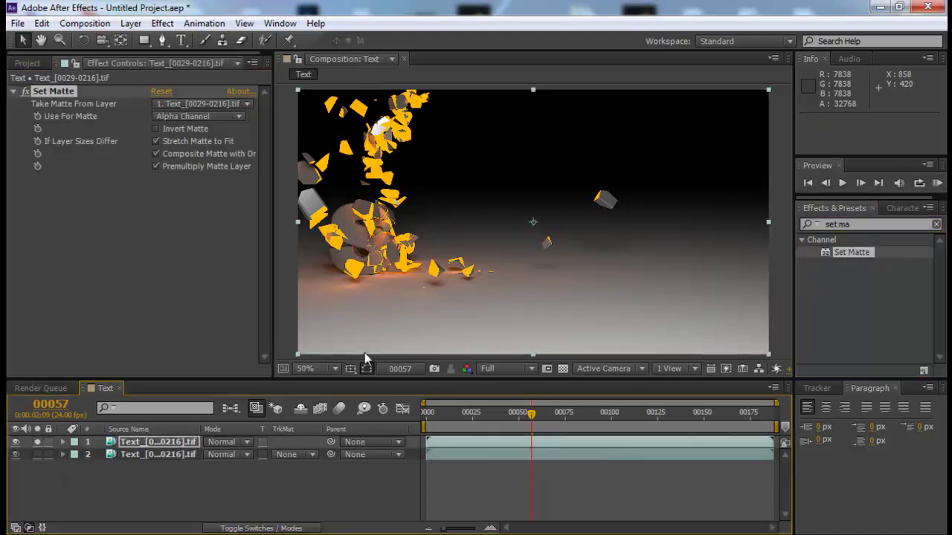
{"action": "left_click", "coordinate": [187, 117]}
{"action": "left_click", "coordinate": [206, 246]}
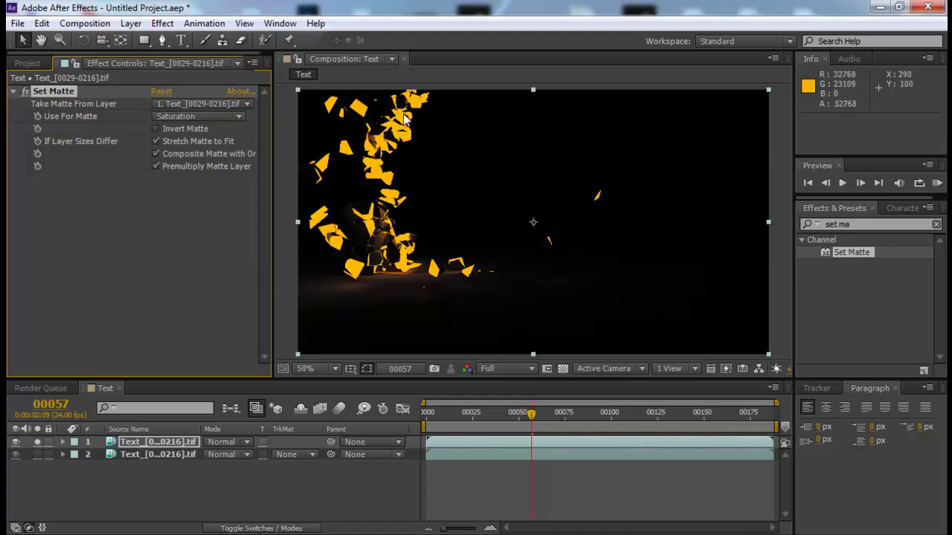
{"action": "left_click", "coordinate": [37, 441]}
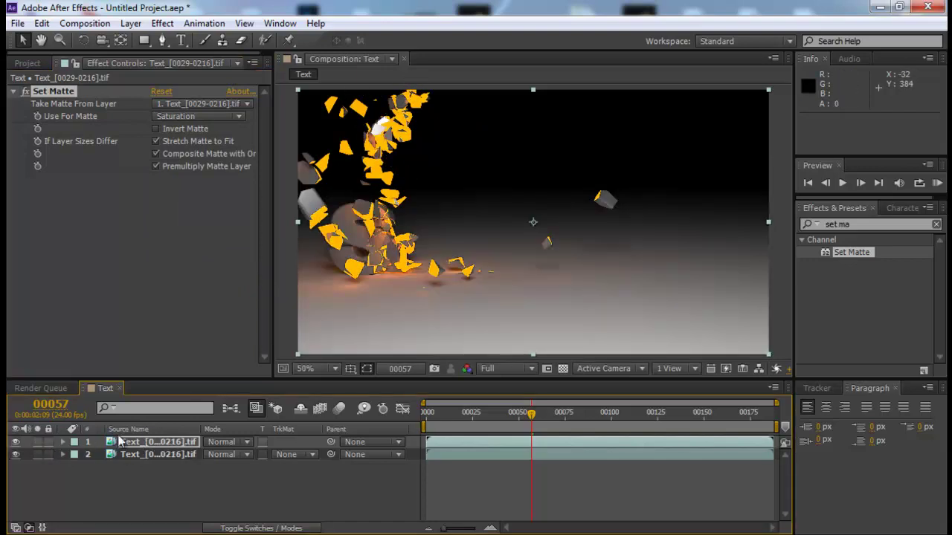
Find the Glow effect and apply it to the upper Text layer.
{"action": "left_click", "coordinate": [874, 224]}
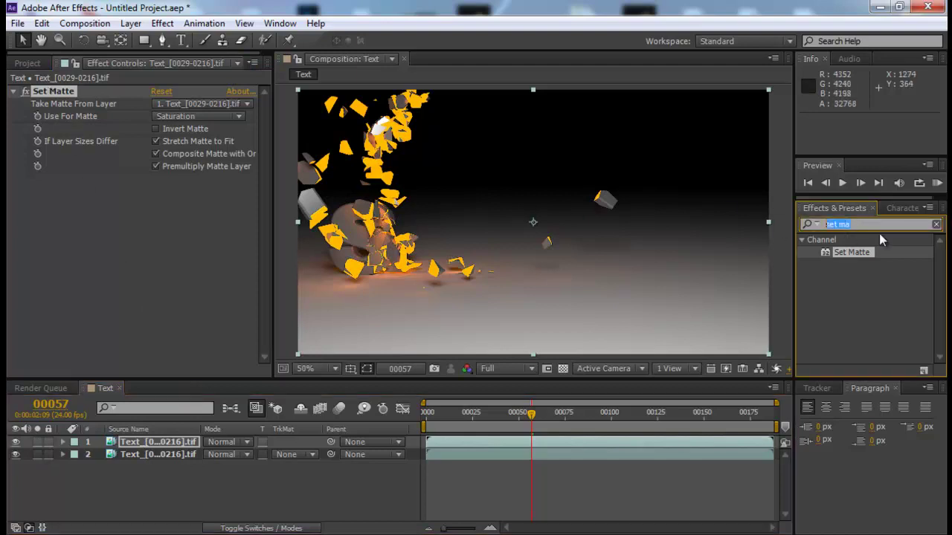
{"action": "type", "text": "glow"}
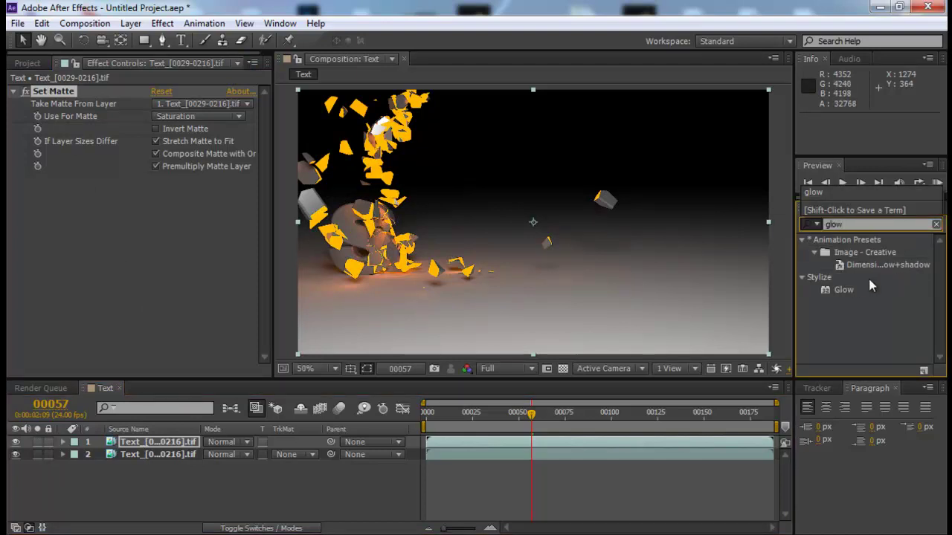
{"action": "left_click", "coordinate": [844, 290]}
{"action": "left_click_drag", "start_coordinate": [844, 290], "coordinate": [156, 441]}
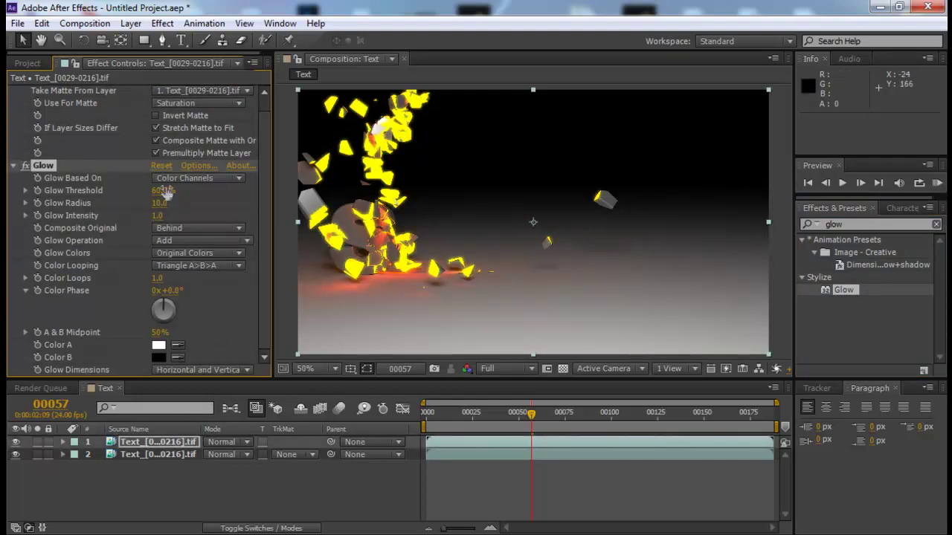
Adjust the upper layer's Glow to a threshold of 37.6% and a radius of about 17.
{"action": "mouse_move", "coordinate": [145, 190]}
{"action": "left_mouse_down"}
{"action": "mouse_move", "coordinate": [123, 191]}
{"action": "mouse_move", "coordinate": [150, 202]}
{"action": "left_mouse_up"}
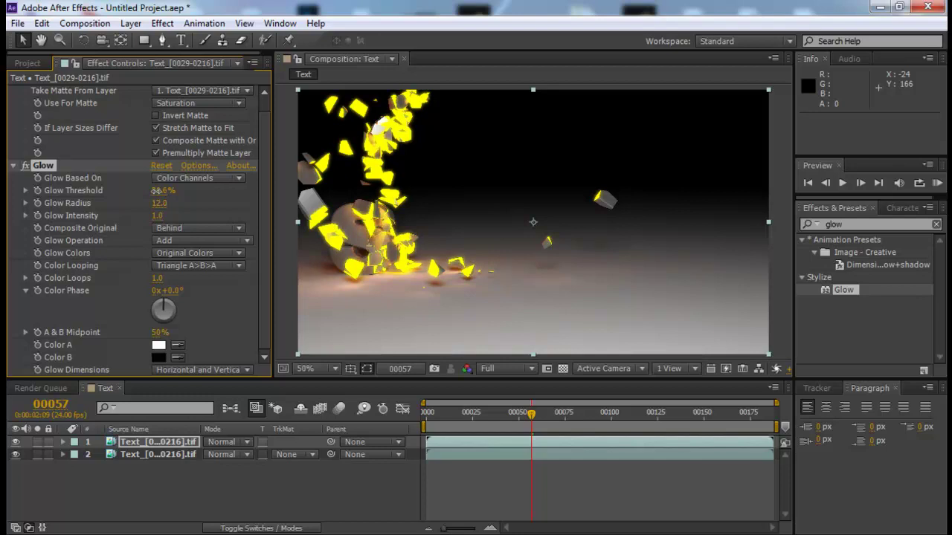
{"action": "left_click_drag", "start_coordinate": [176, 192], "coordinate": [564, 195]}
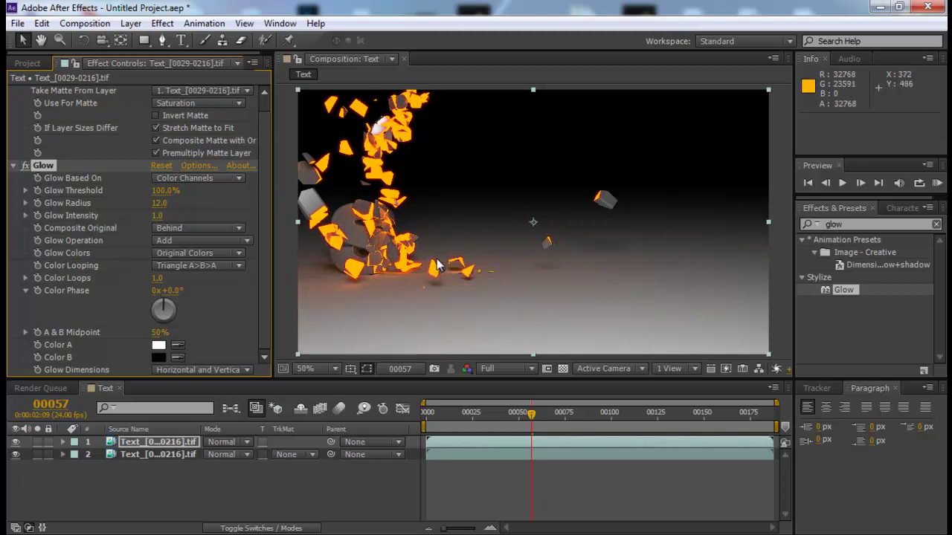
{"action": "left_click_drag", "start_coordinate": [141, 191], "coordinate": [75, 199]}
{"action": "left_click_drag", "start_coordinate": [164, 202], "coordinate": [155, 192]}
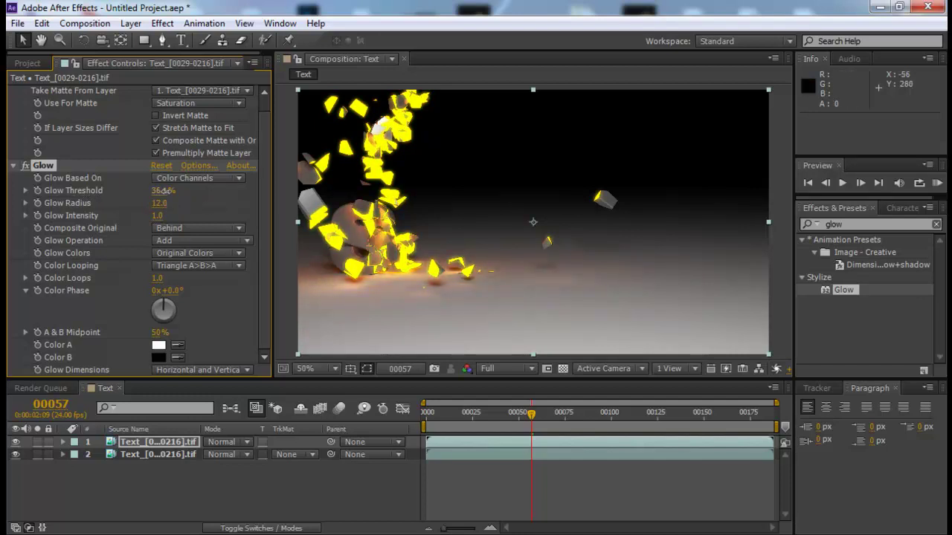
{"action": "left_click_drag", "start_coordinate": [159, 202], "coordinate": [165, 201]}
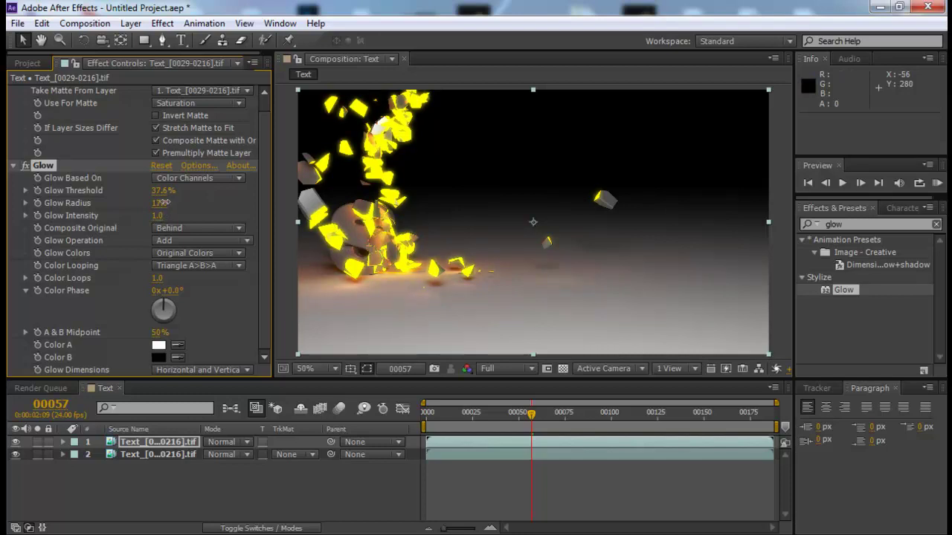
Apply Glow to the lower Text layer with a threshold of 100% and a radius of 37, then collapse its settings.
{"action": "left_click_drag", "start_coordinate": [845, 289], "coordinate": [629, 450]}
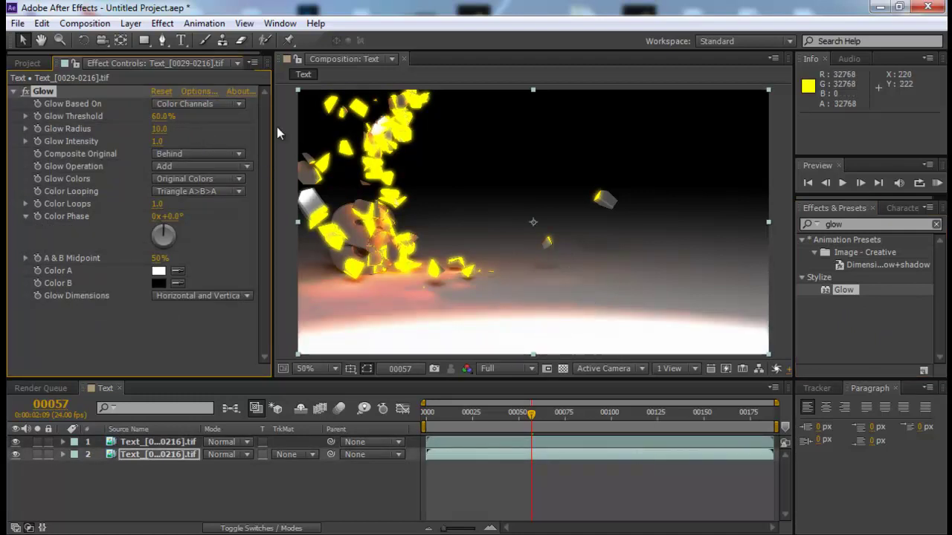
{"action": "left_click_drag", "start_coordinate": [163, 117], "coordinate": [219, 117]}
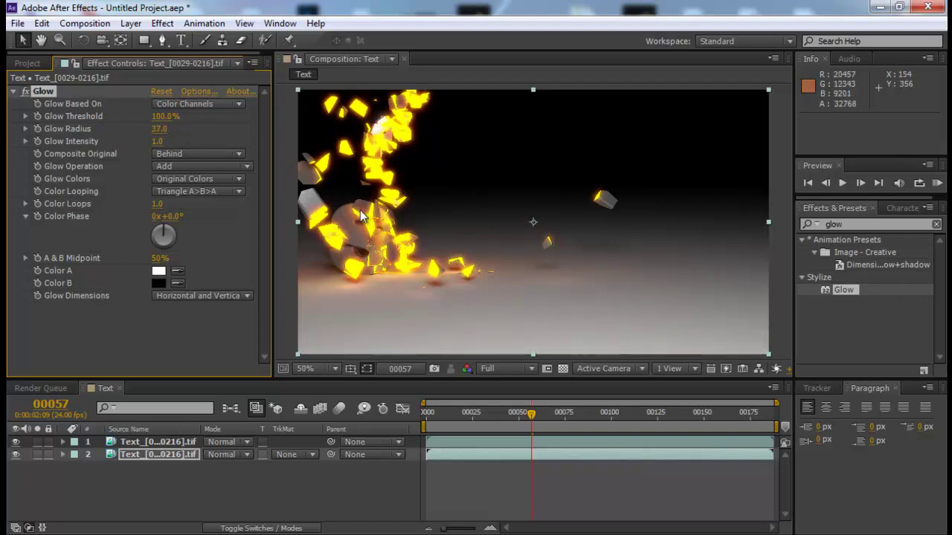
{"action": "left_click", "coordinate": [13, 90]}
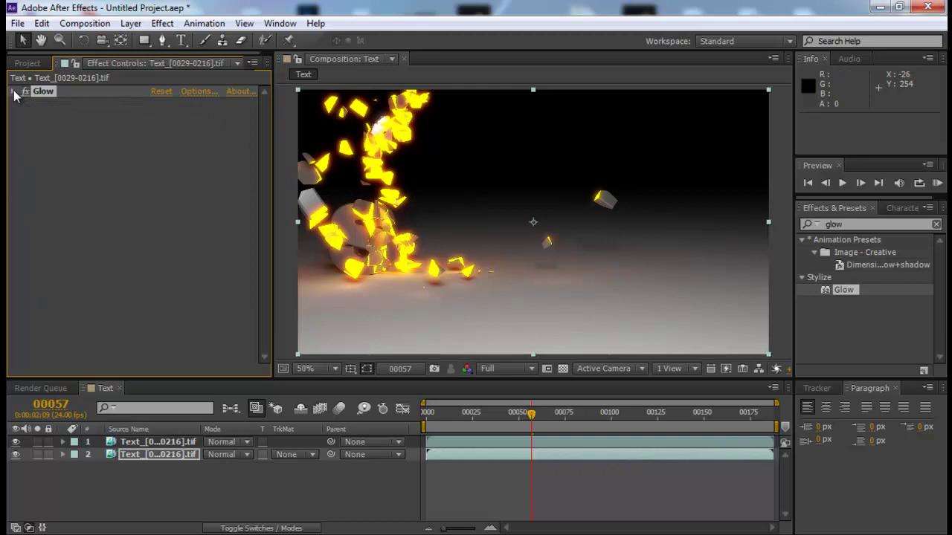
Add an adjustment layer above both Text layers and apply the Curves effect to it.
{"action": "right_click", "coordinate": [148, 487]}
{"action": "mouse_move", "coordinate": [201, 335]}
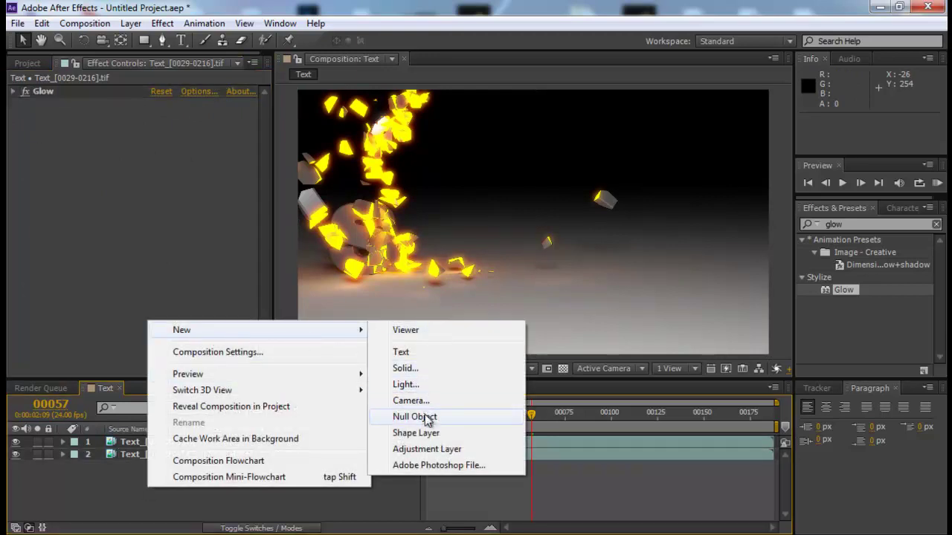
{"action": "left_click", "coordinate": [442, 450]}
{"action": "left_click", "coordinate": [853, 224]}
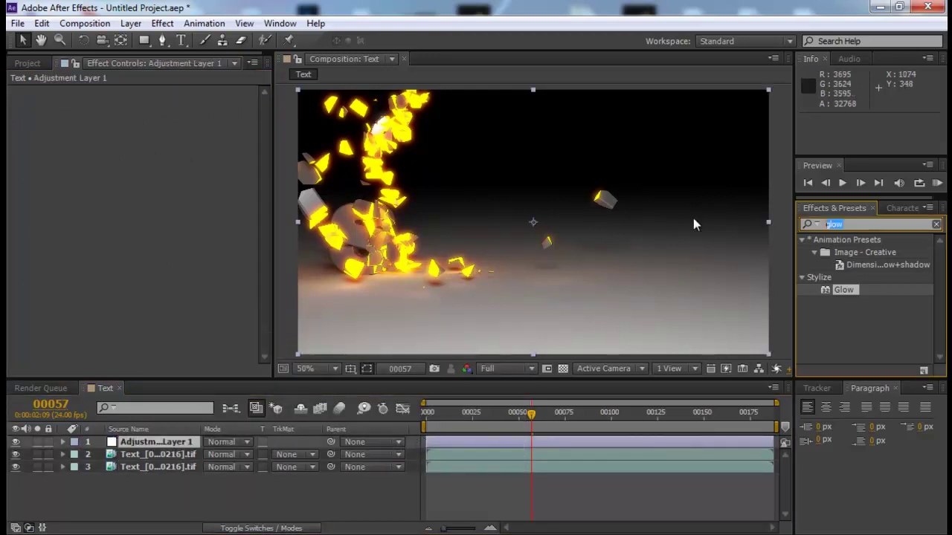
{"action": "type", "text": "curve"}
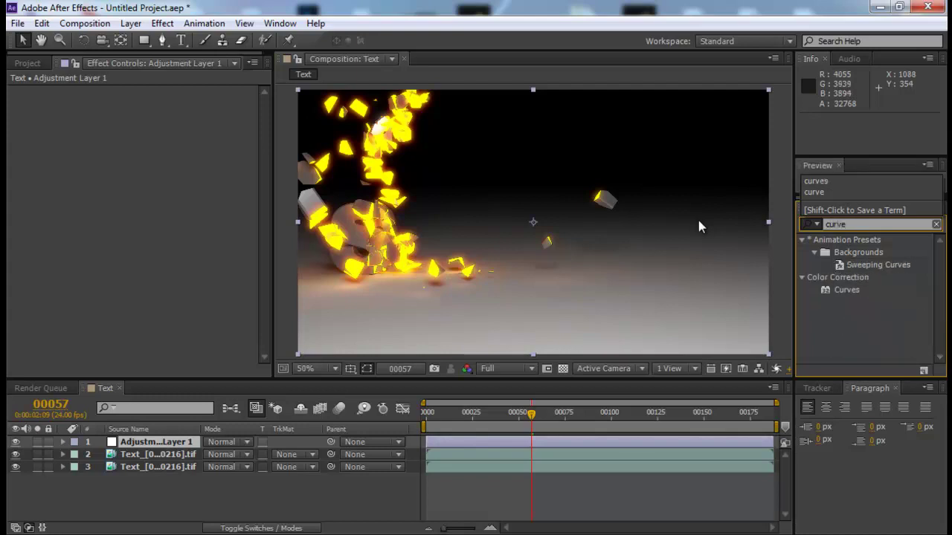
{"action": "left_click_drag", "start_coordinate": [831, 290], "coordinate": [186, 443]}
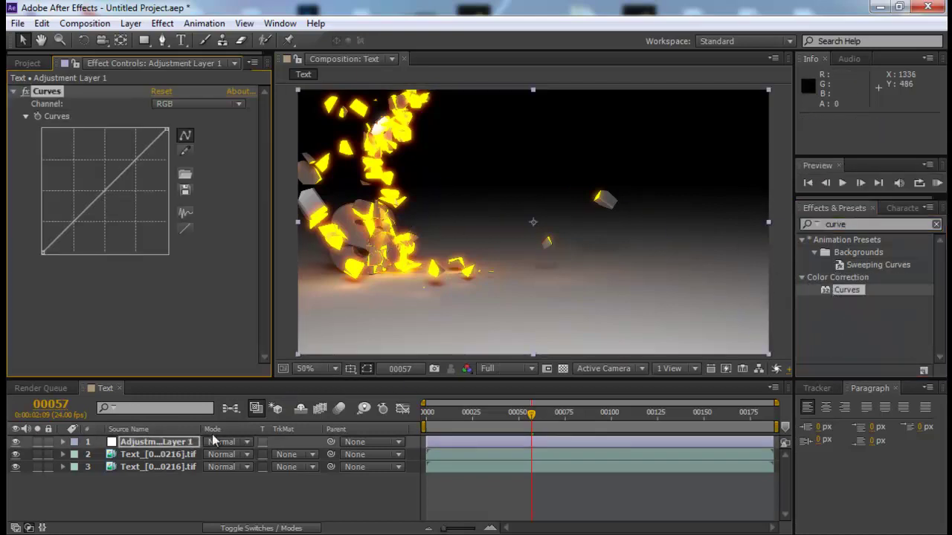
Shape the adjustment layer's RGB curve into an S, lowering the shadows and midtones and slightly lifting the highlights.
{"action": "left_click_drag", "start_coordinate": [104, 195], "coordinate": [110, 204]}
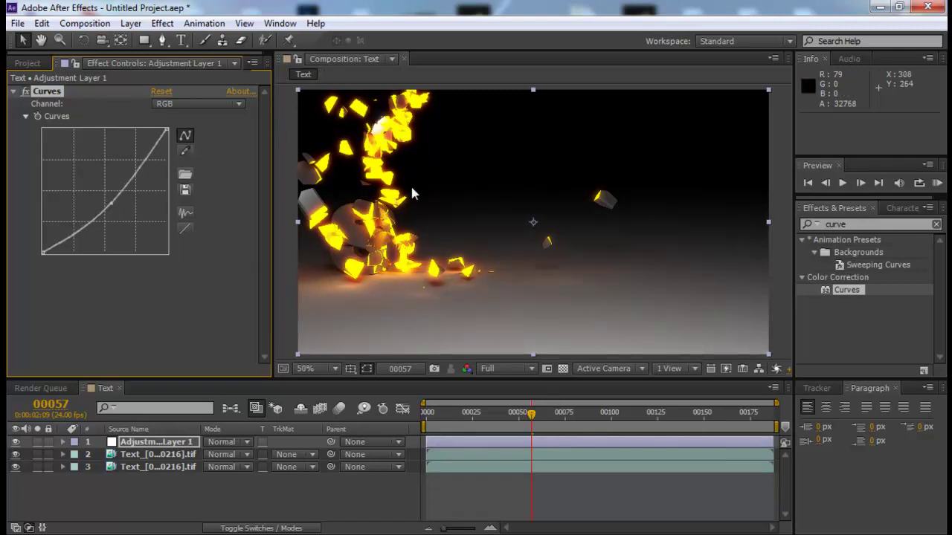
{"action": "left_click_drag", "start_coordinate": [146, 160], "coordinate": [141, 158]}
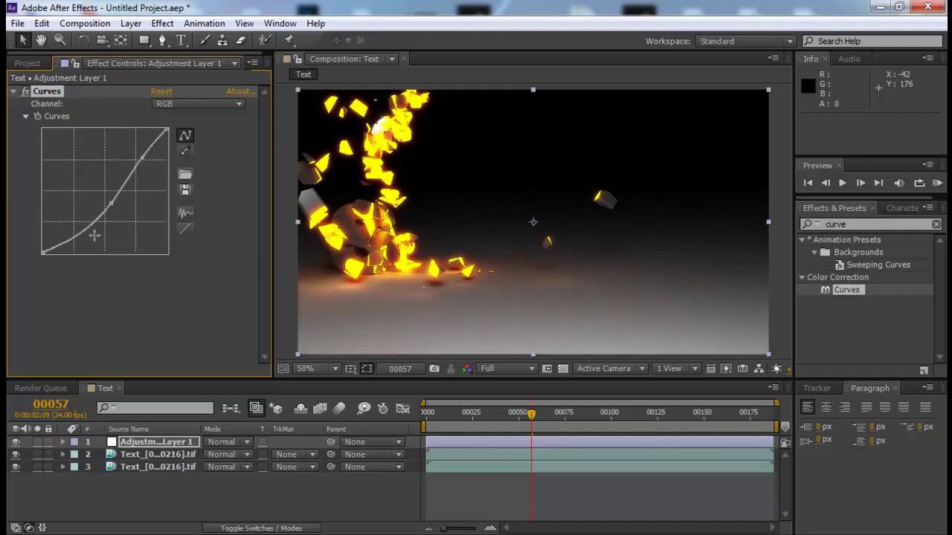
{"action": "left_click_drag", "start_coordinate": [77, 233], "coordinate": [82, 240]}
Play a RAM preview of the Text composition in a maximized viewer, stop it and restore the layout.
{"action": "key", "text": "KP_0"}
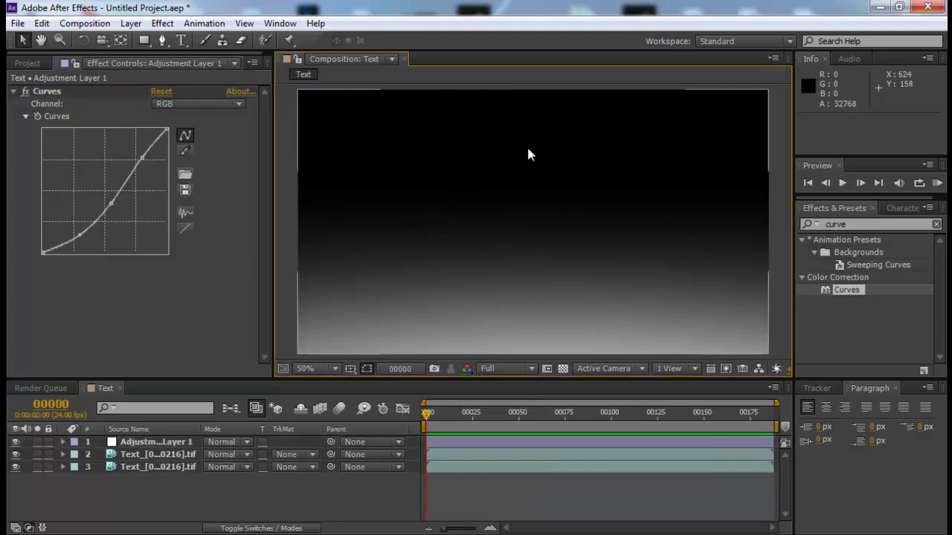
{"action": "key", "text": "grave"}
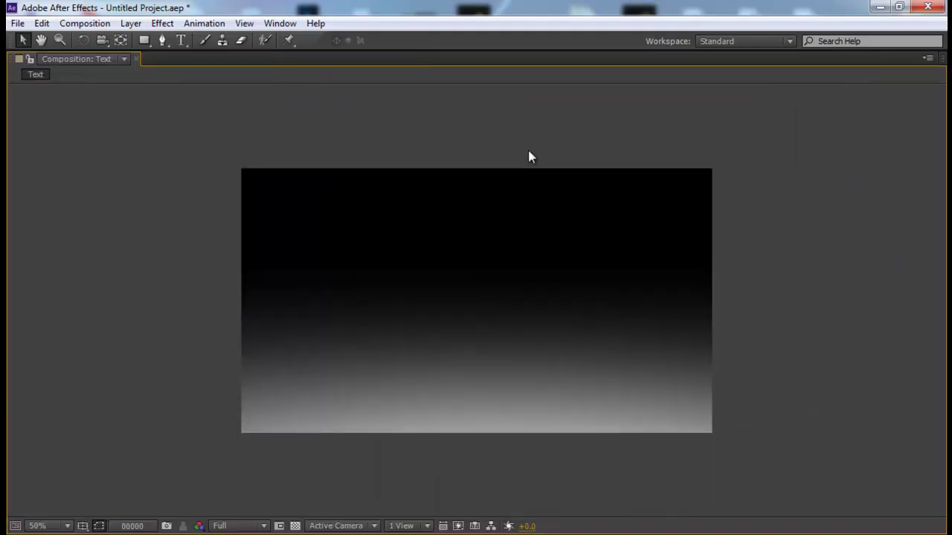
{"action": "key", "text": "space"}
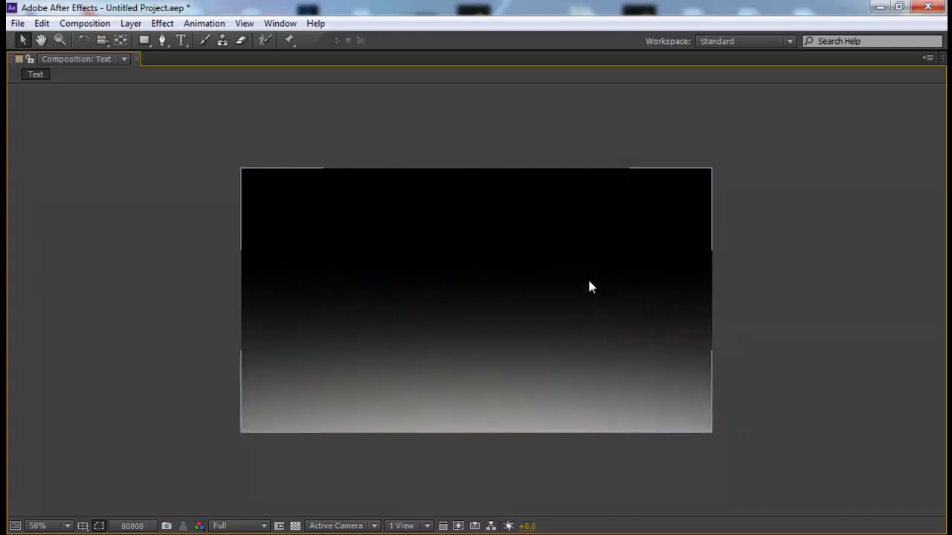
{"action": "key", "text": "grave"}
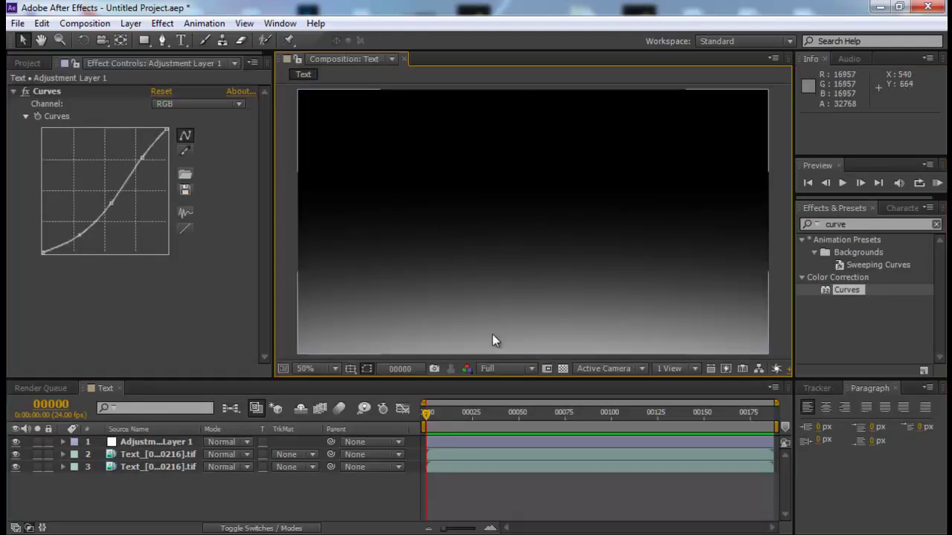
Add the Text composition to the render queue and go to frame 81 in its timeline.
{"action": "left_click", "coordinate": [104, 23]}
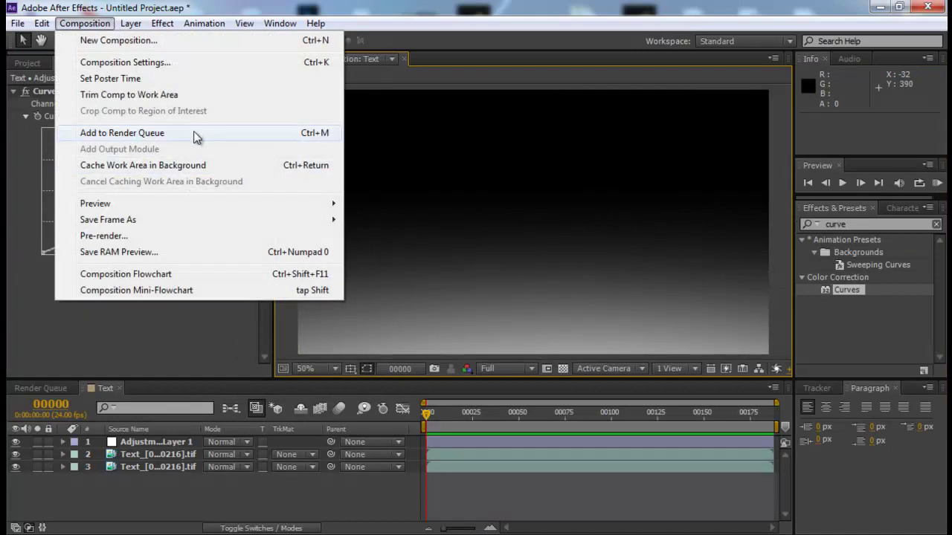
{"action": "key", "text": "Escape"}
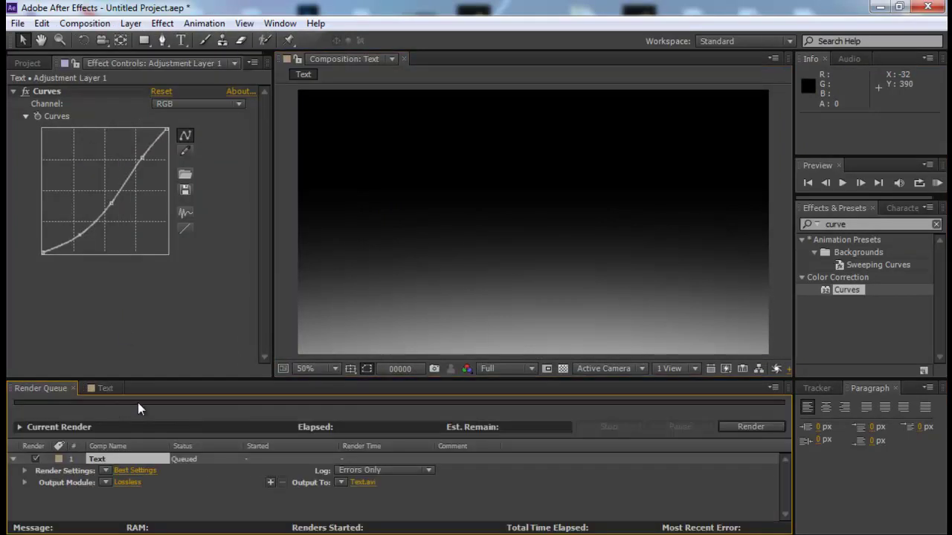
{"action": "left_click", "coordinate": [105, 388]}
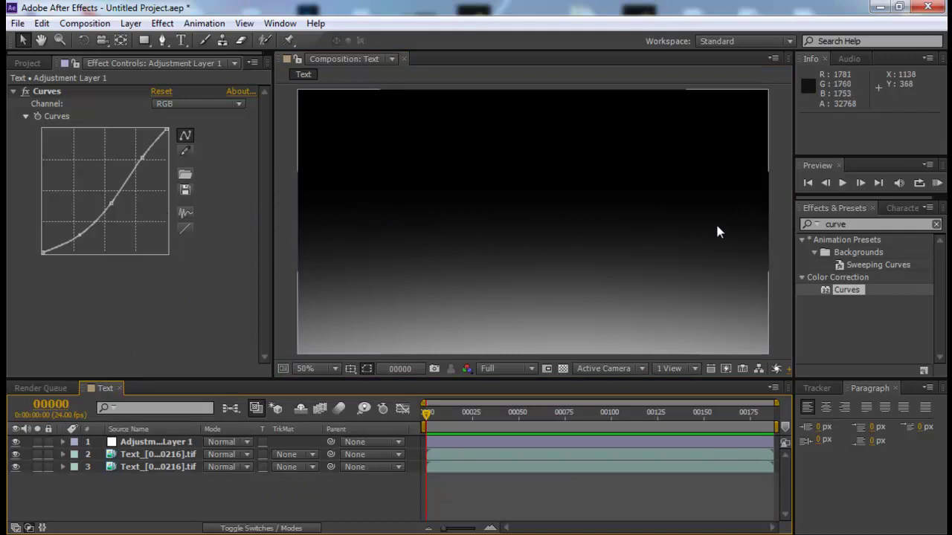
{"action": "left_click_drag", "start_coordinate": [428, 414], "coordinate": [576, 423]}
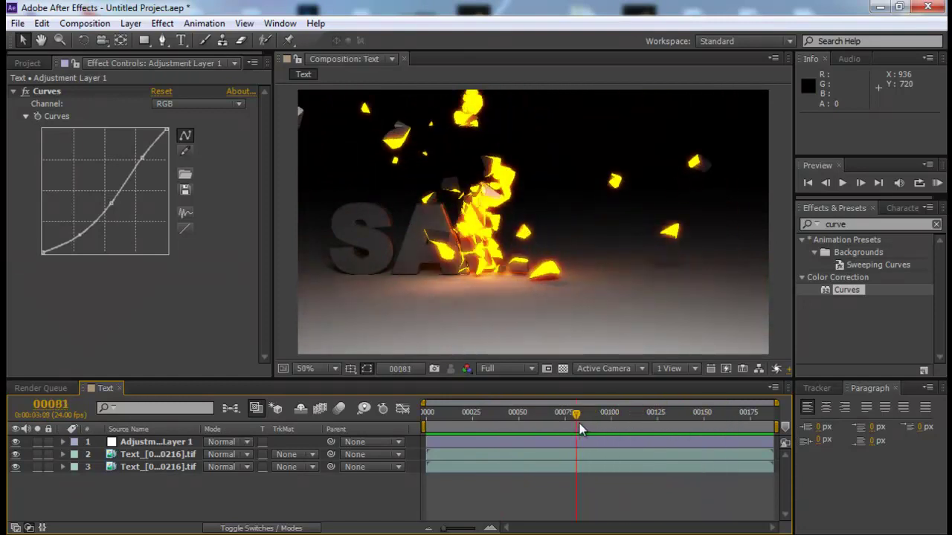